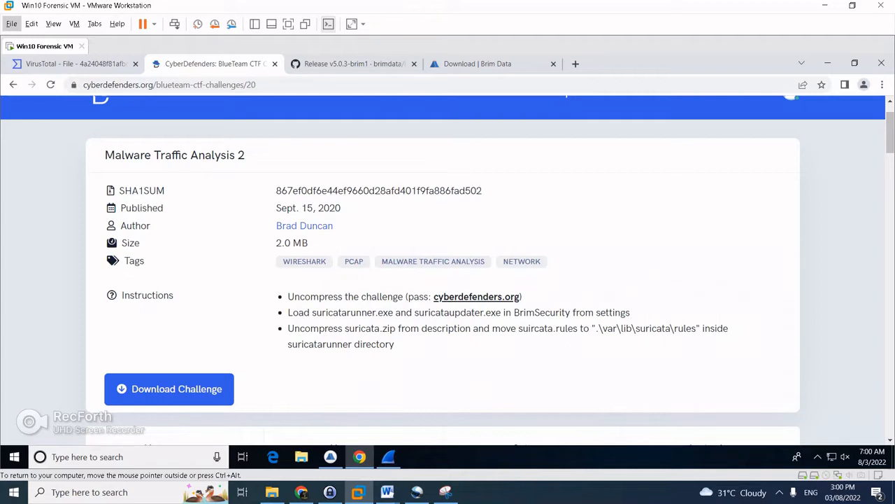
Review the Malware Traffic Analysis 2 challenge instructions, progress and Setup Guide
scroll(447, 266, "down", 1)
scroll(447, 266, "down", 1)
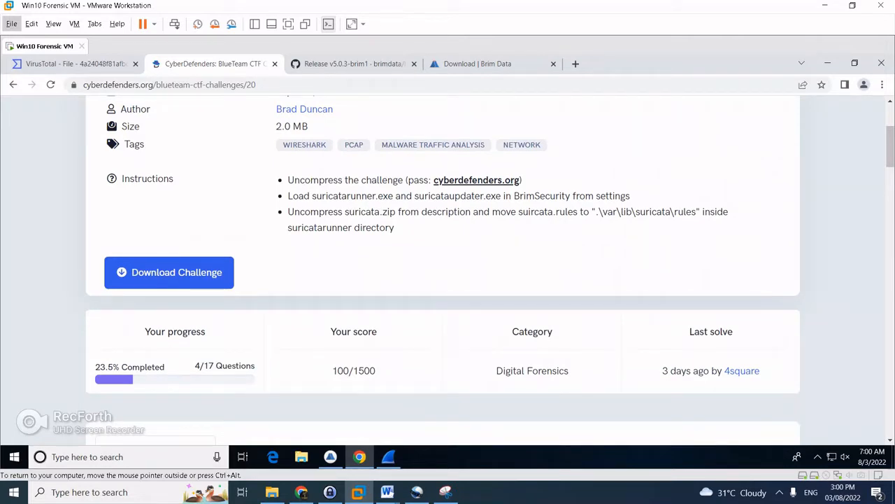
scroll(448, 266, "down", 1)
scroll(448, 273, "up", 1)
scroll(447, 266, "up", 3)
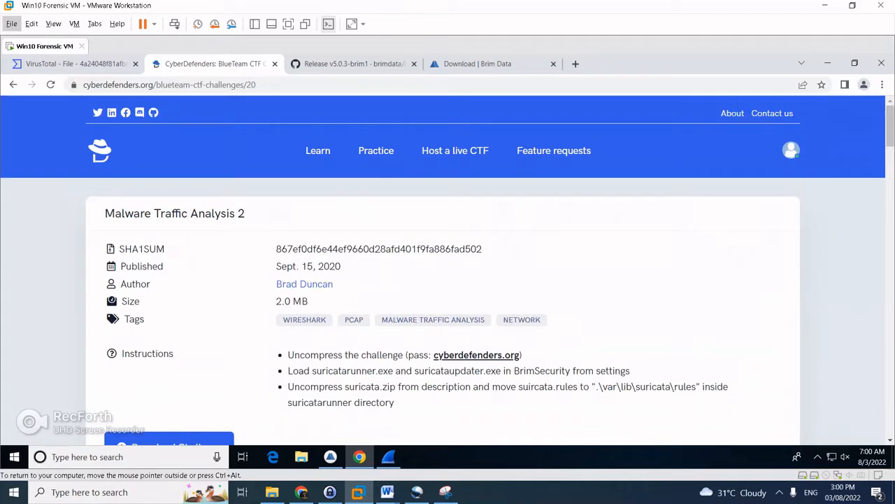
scroll(379, 332, "down", 5)
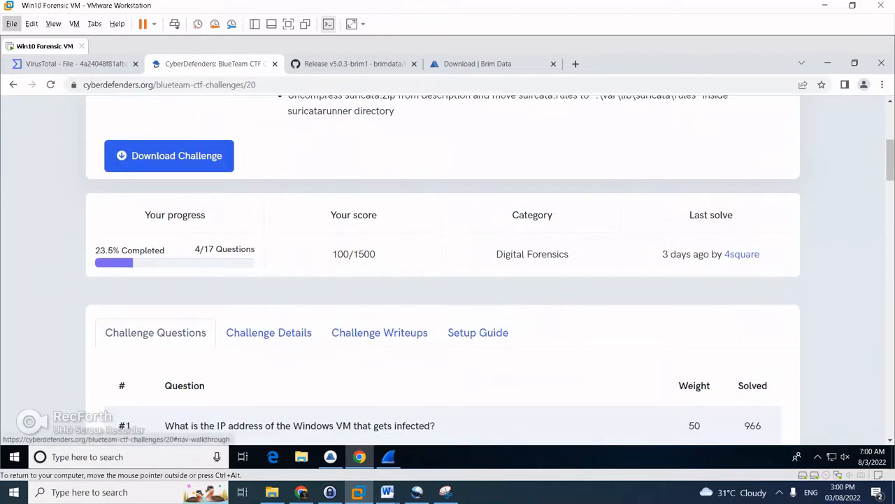
left_click(477, 332)
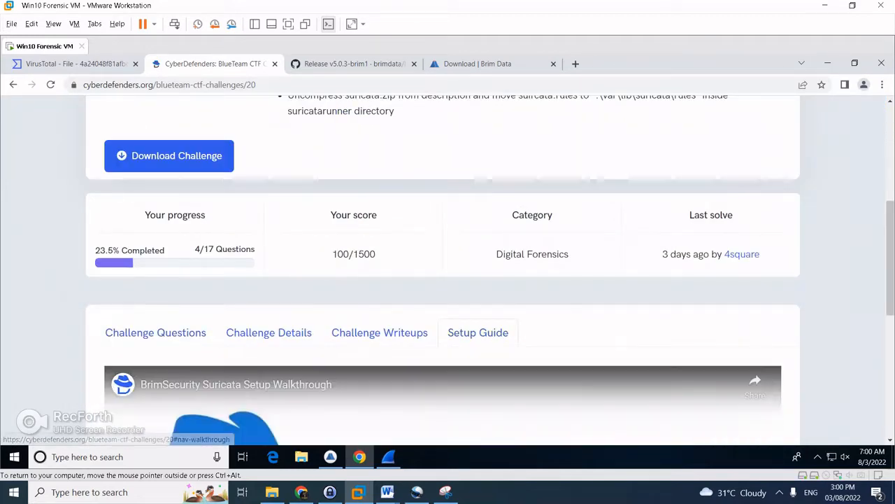
scroll(478, 332, "down", 1)
scroll(448, 271, "down", 2)
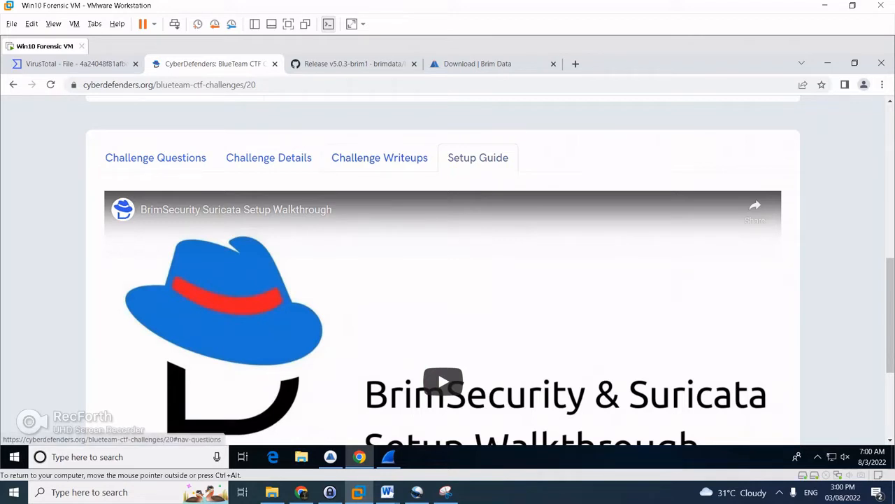
Read the challenge details and recommended tools, and return to the challenge questions
left_click(268, 157)
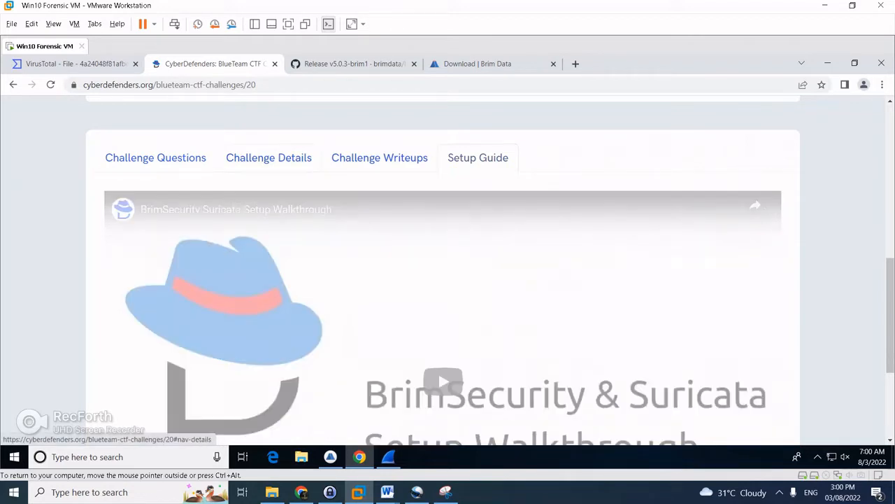
scroll(443, 270, "up", 3)
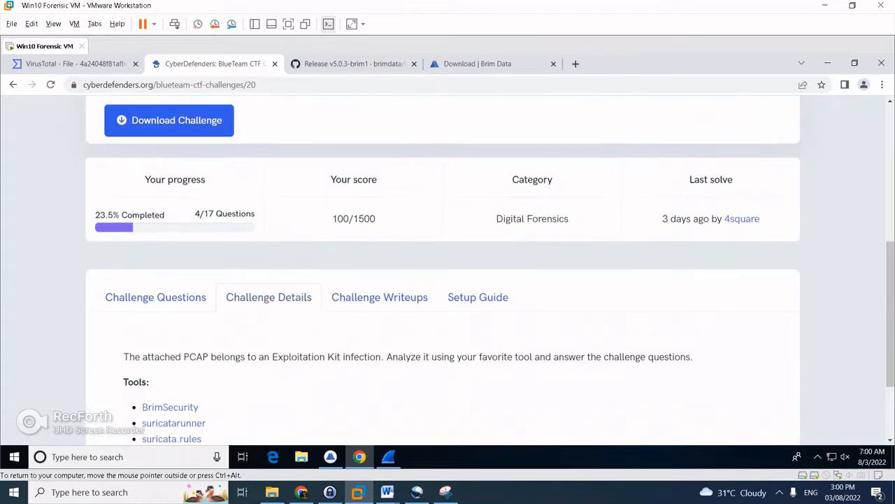
scroll(442, 269, "down", 3)
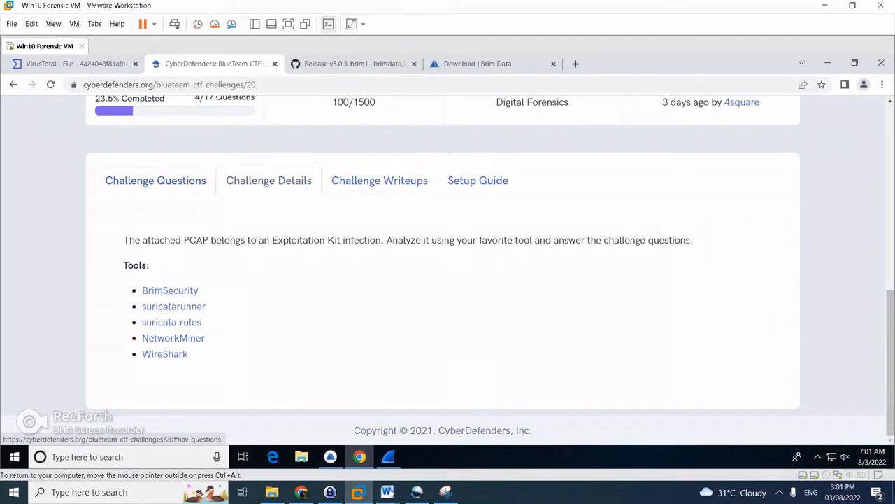
left_click(155, 180)
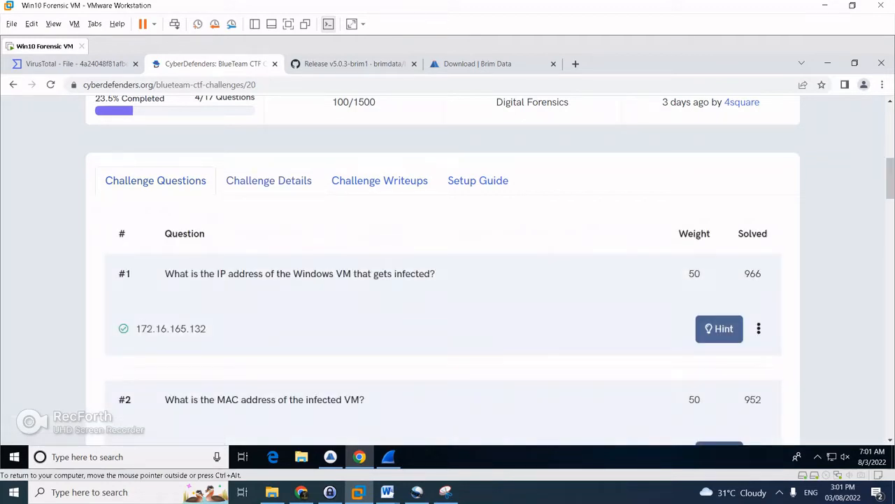
scroll(447, 270, "up", 2)
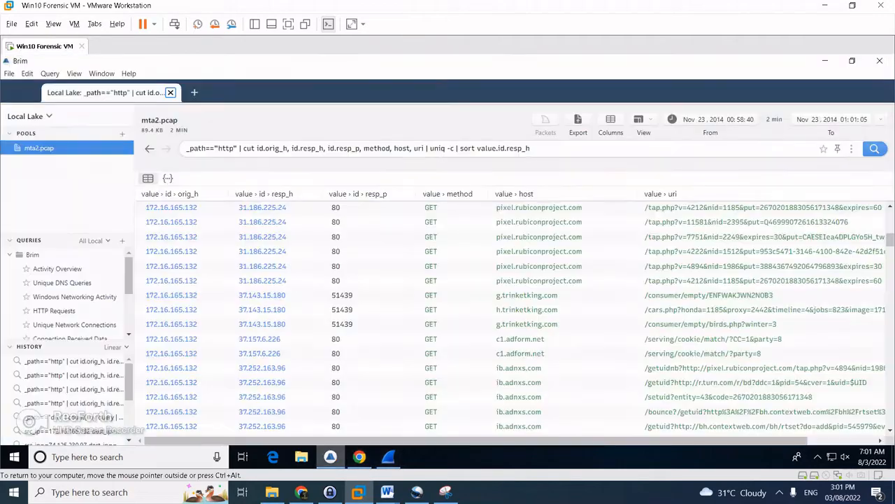
Switch to Brim and run the Activity Overview query on mta2.pcap
left_click(330, 457)
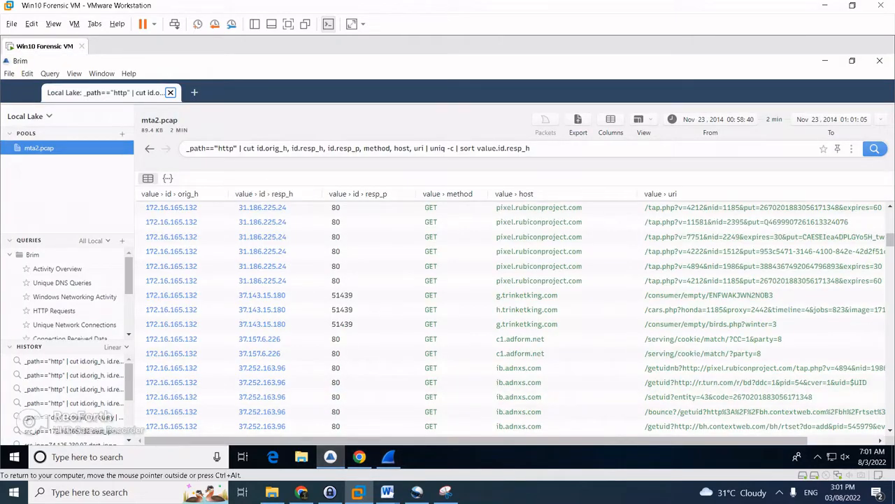
left_click(57, 268)
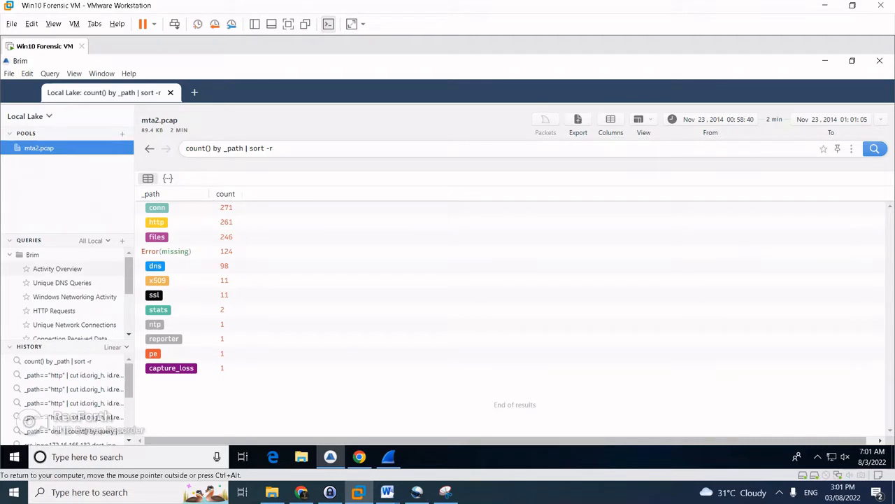
left_click(57, 269)
Run the Suricata Alerts by Source and Destination query and widen the sidebar so query names fit
scroll(59, 273, "down", 1)
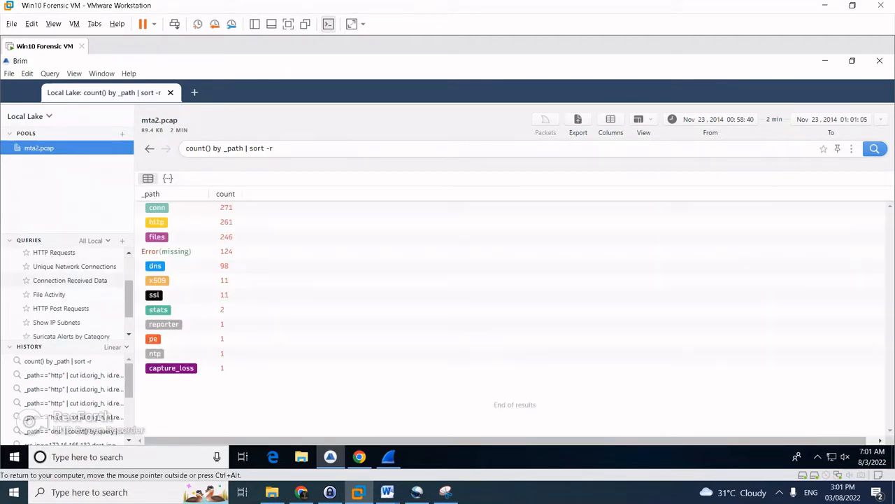
scroll(58, 273, "down", 1)
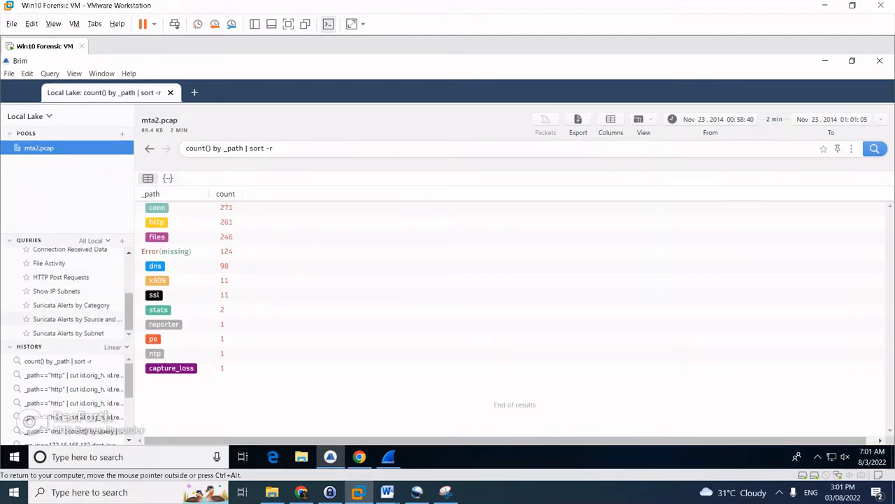
left_click(70, 319)
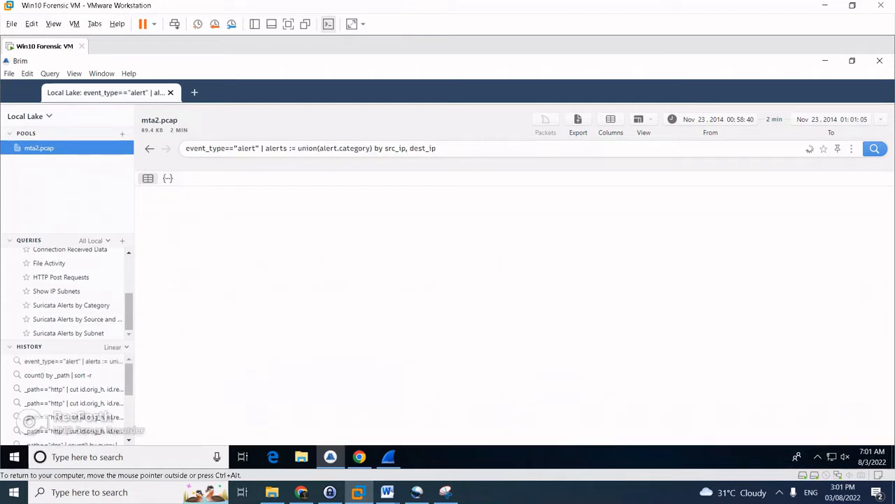
left_click_drag(134, 320, 177, 320)
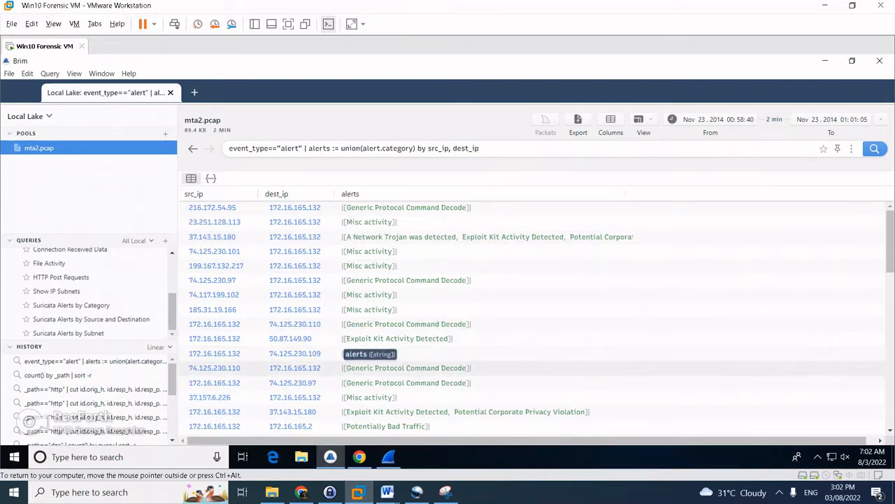
Switch to Chrome and read challenge questions 1 and 2 about the infected VM
key("alt+Tab")
scroll(379, 239, "down", 1)
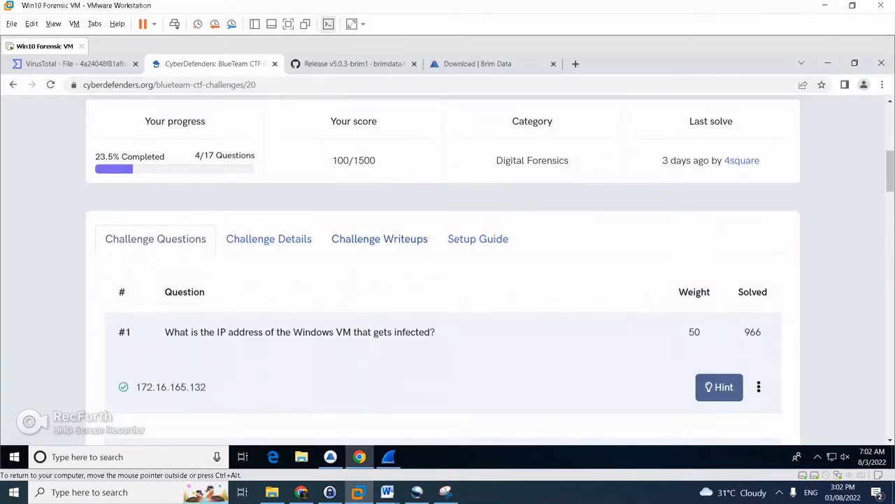
scroll(379, 239, "down", 1)
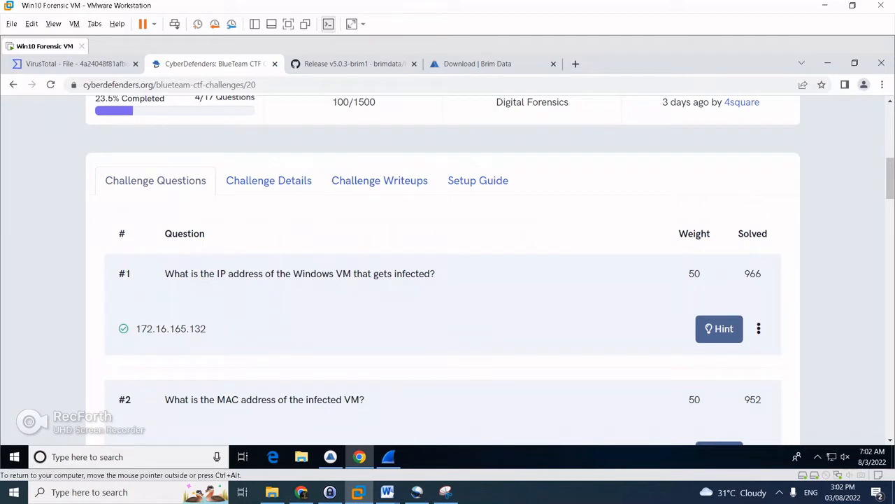
Switch to Wireshark, inspect the first packet's Ethernet source MAC address, and compare it with the question 2 answer in Chrome
key("alt+Tab")
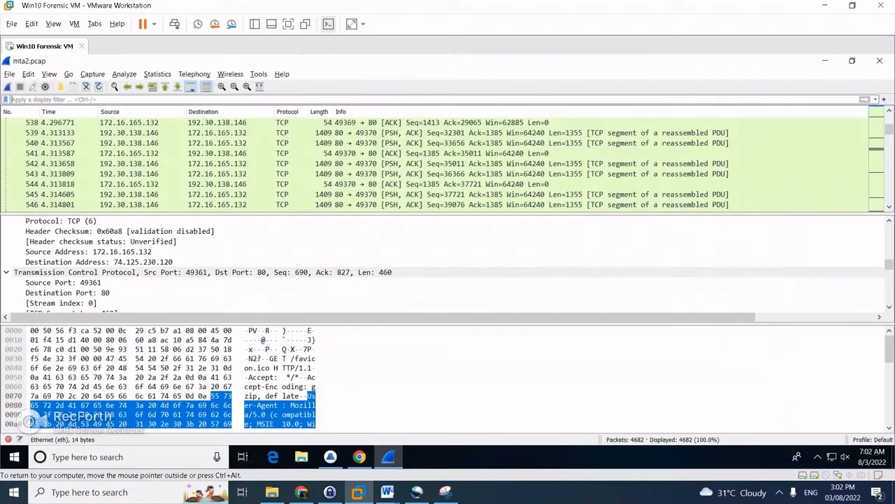
scroll(448, 163, "up", 20)
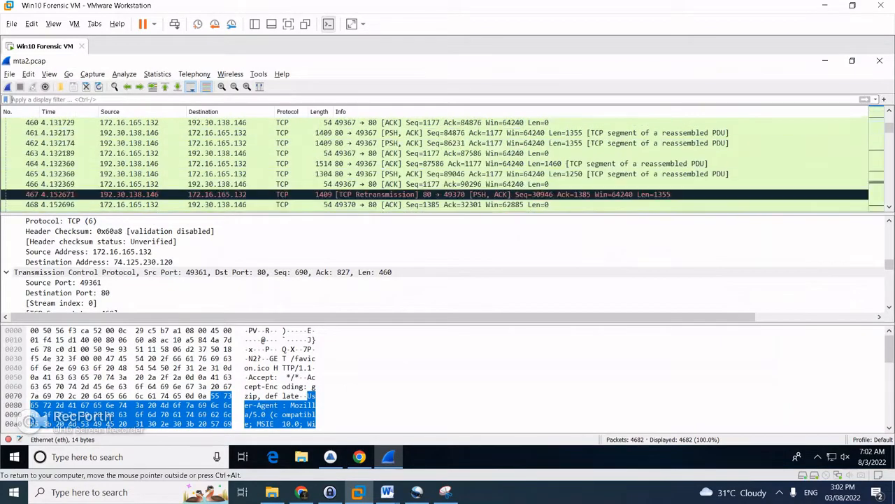
scroll(448, 163, "up", 3)
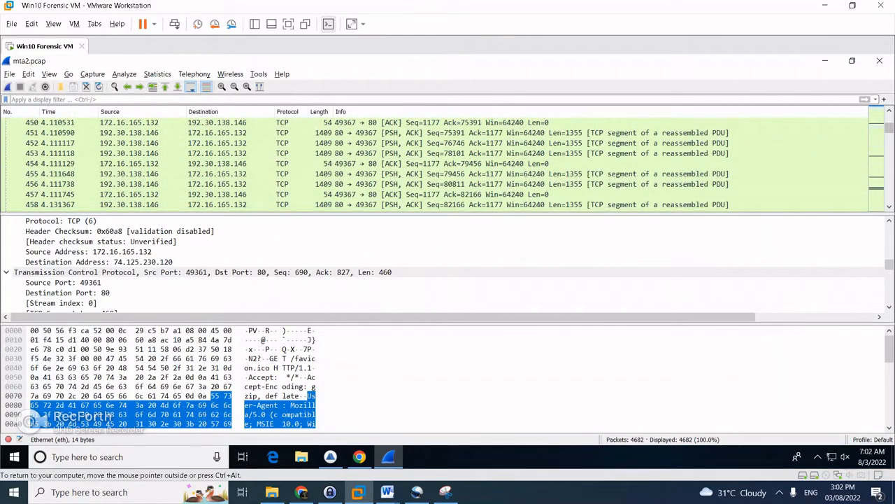
left_click_drag(889, 127, 889, 118)
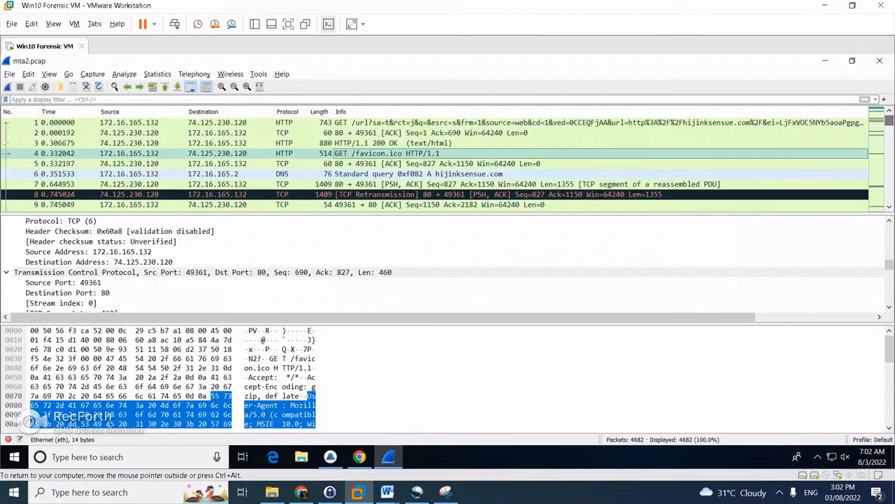
left_click(143, 123)
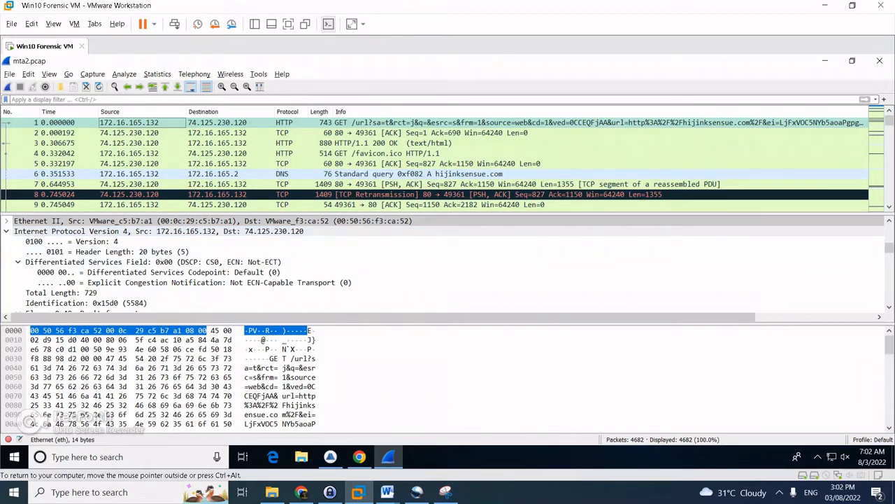
left_click(7, 221)
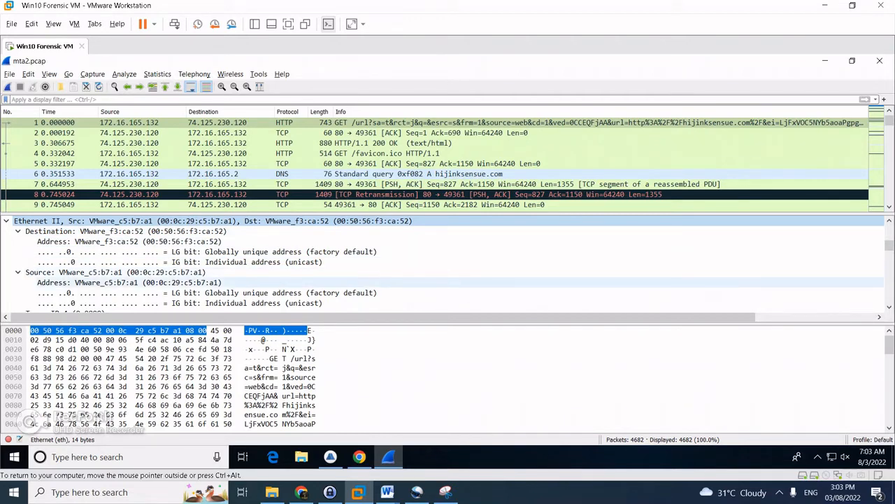
left_click(116, 272)
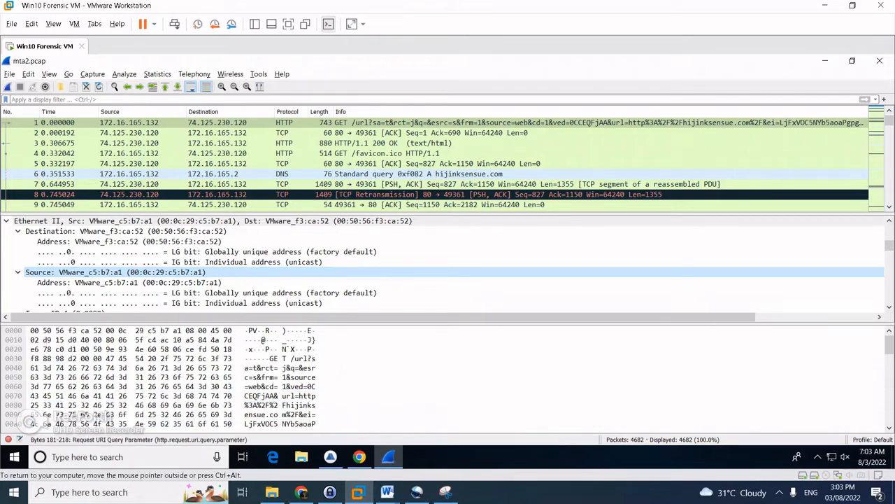
left_click(359, 457)
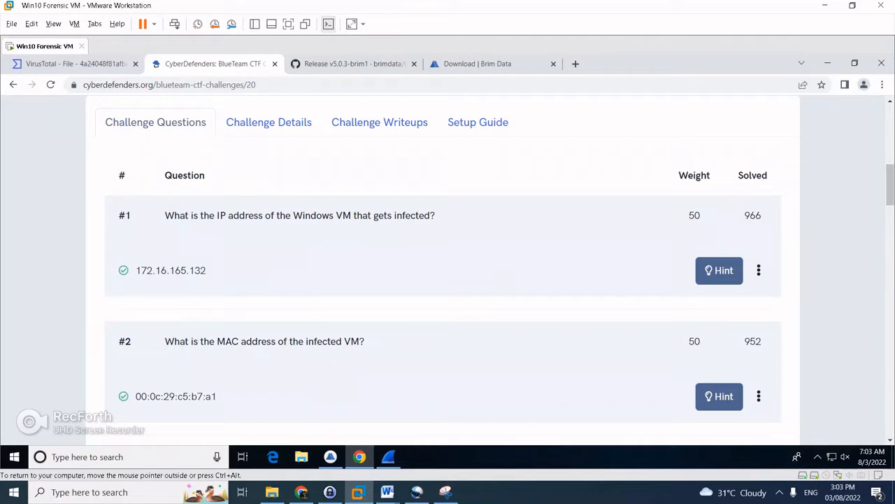
Read question 3, pivot to the logs for source 37.143.15.180 in Brim, and compare the IP and port with the answer in Chrome
scroll(441, 273, "down", 1)
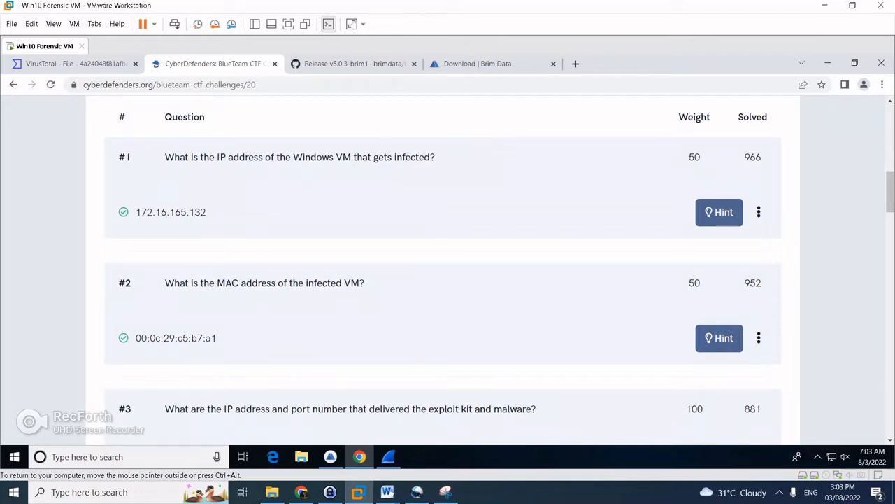
left_click(330, 457)
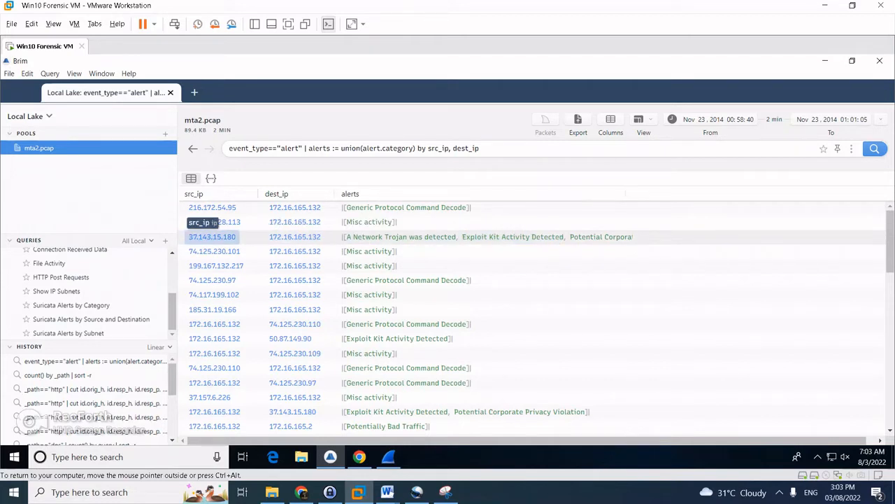
right_click(213, 237)
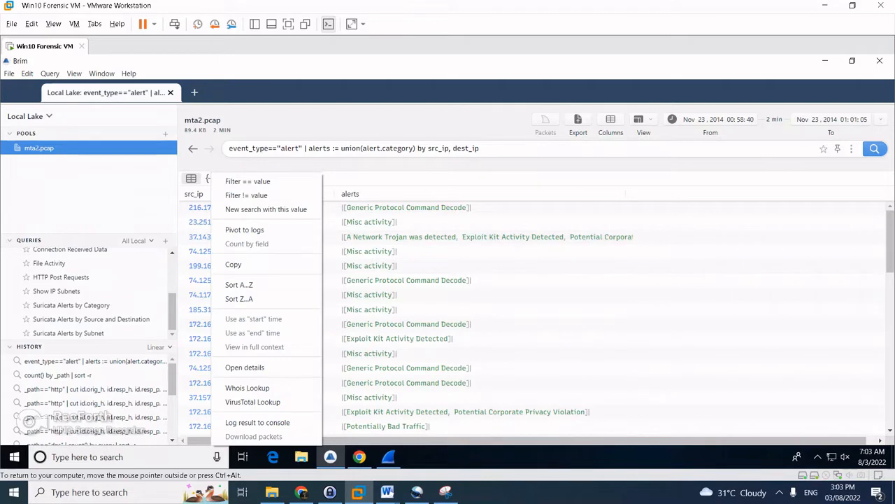
left_click(244, 230)
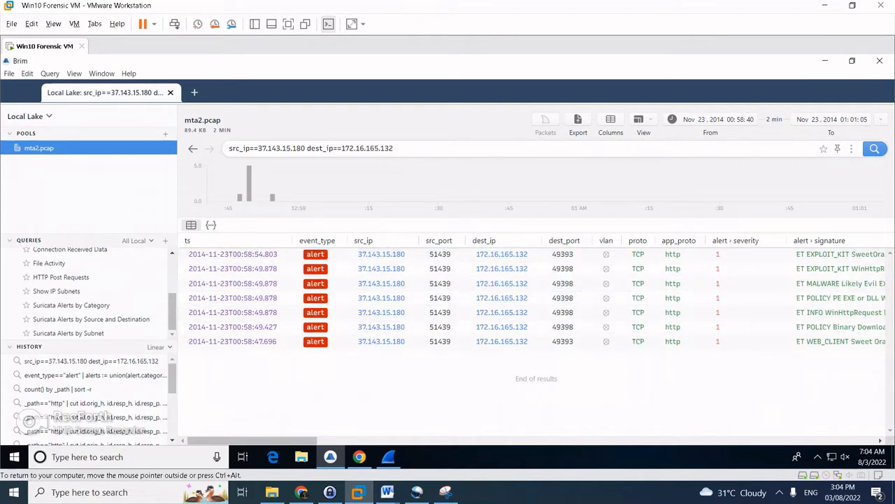
left_click(358, 457)
scroll(447, 270, "down", 1)
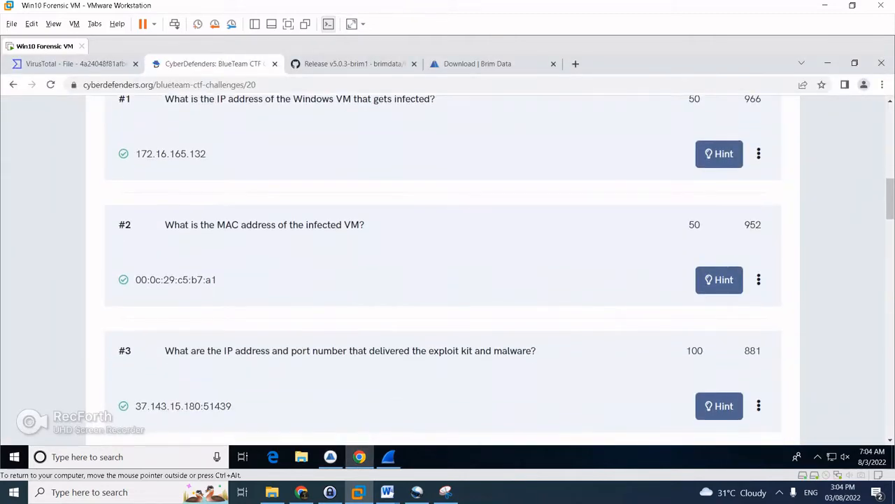
Switch to Brim, return to the alerts by source and destination, and examine the entries for exploit kit activity
key("alt+Tab")
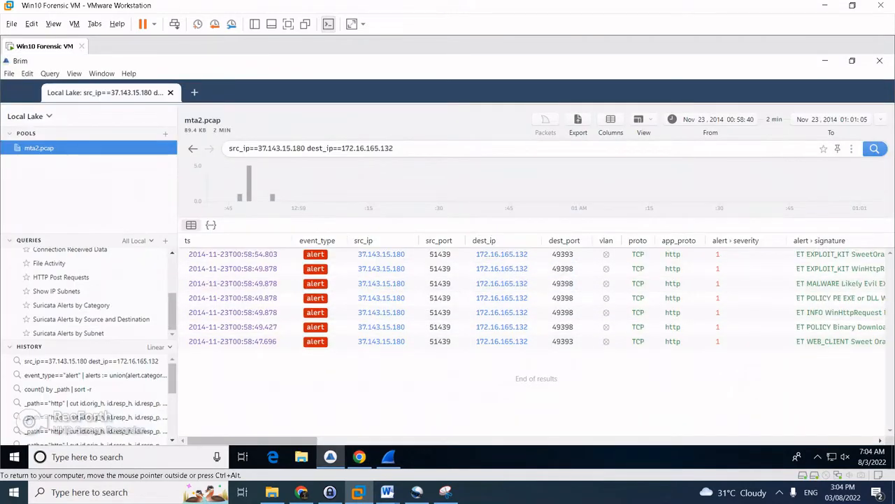
left_click(193, 149)
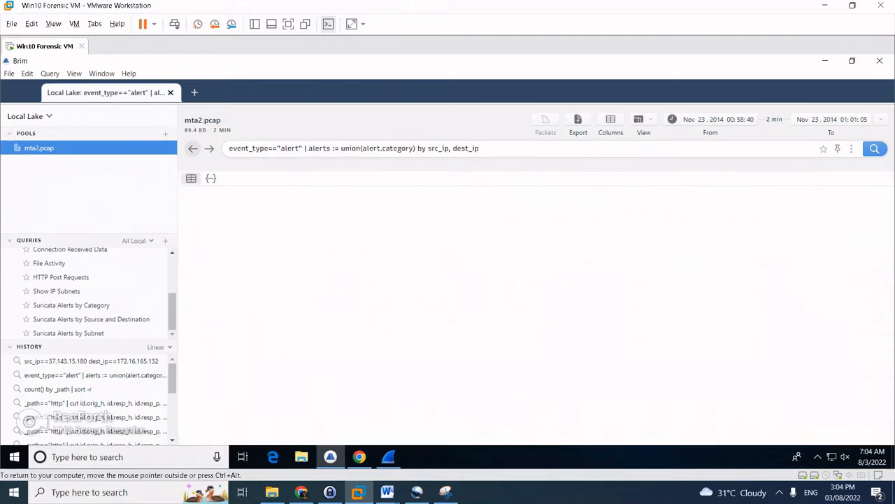
scroll(370, 295, "down", 2)
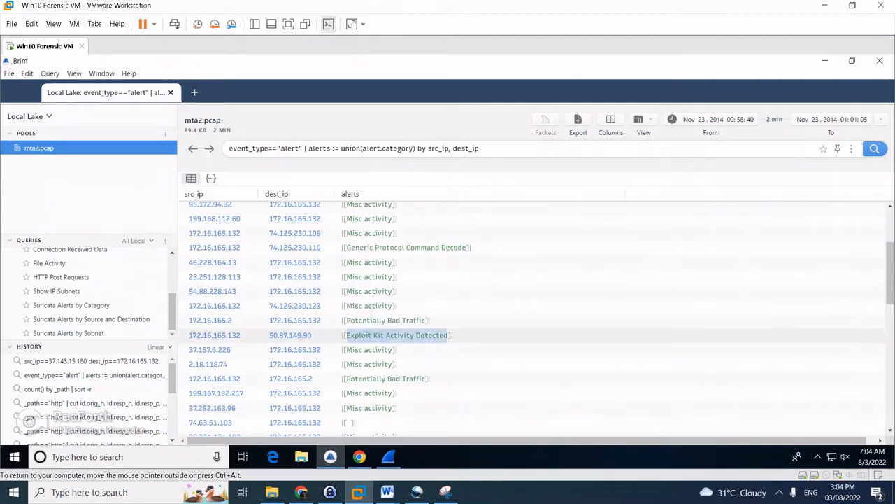
scroll(399, 339, "down", 2)
scroll(399, 339, "down", 1)
scroll(295, 350, "down", 1)
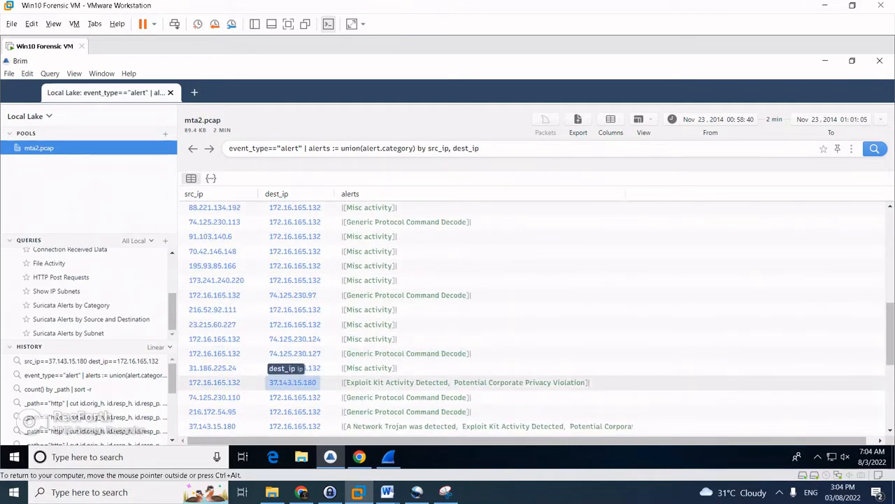
Check question 3 in Chrome, then in Brim pivot to the logs of the alerts from 172.16.165.132 to 37.143.15.180
key("alt+Tab")
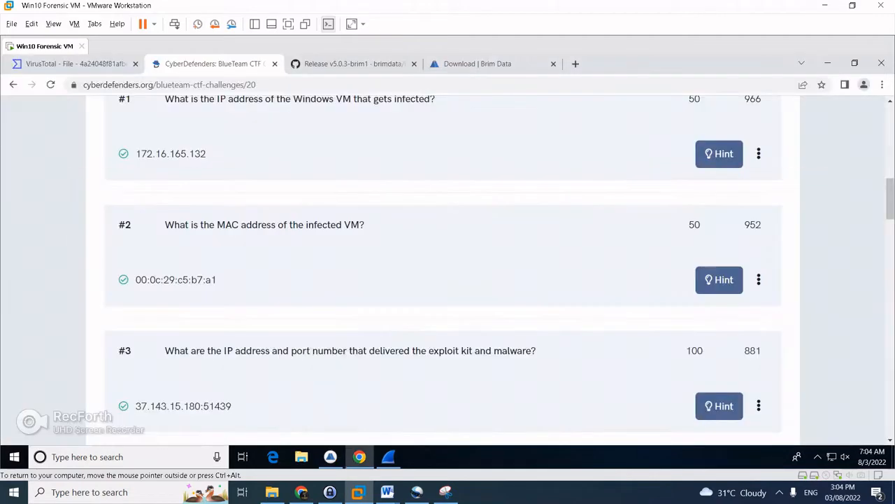
key("alt+Tab")
right_click(315, 382)
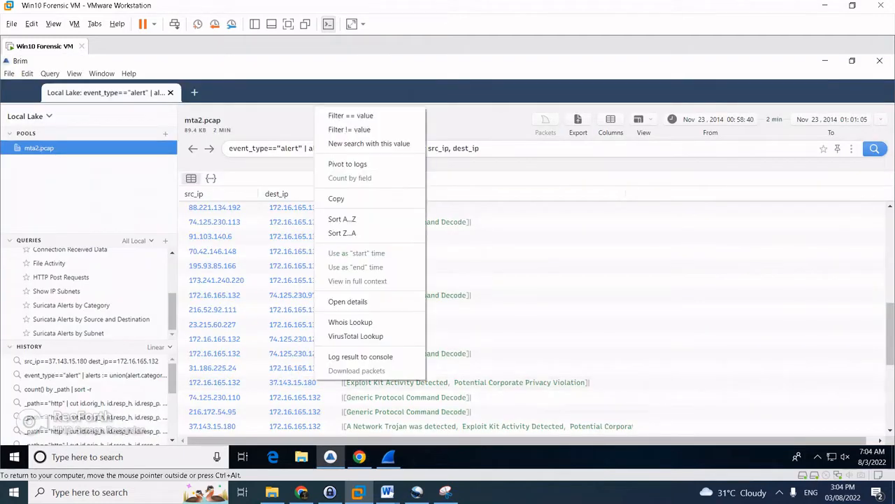
left_click(348, 164)
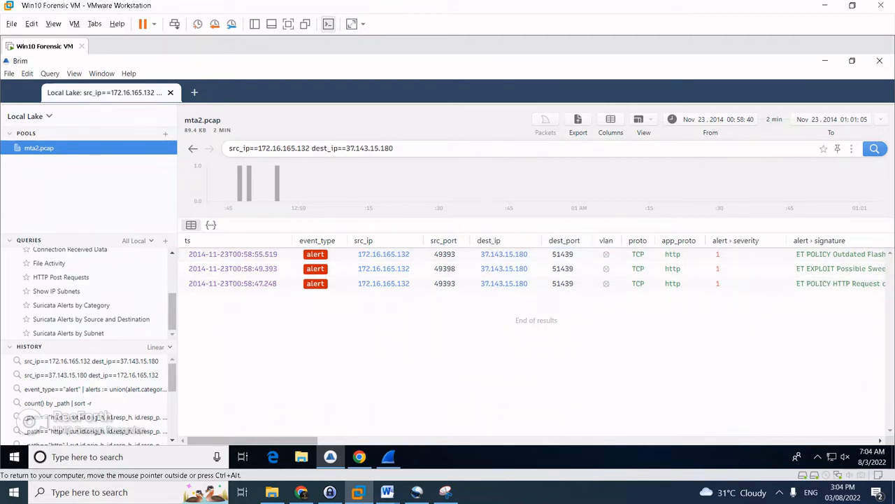
Switch to Chrome and read question 4 about the two FQDNs that delivered the exploit kit
left_click(359, 457)
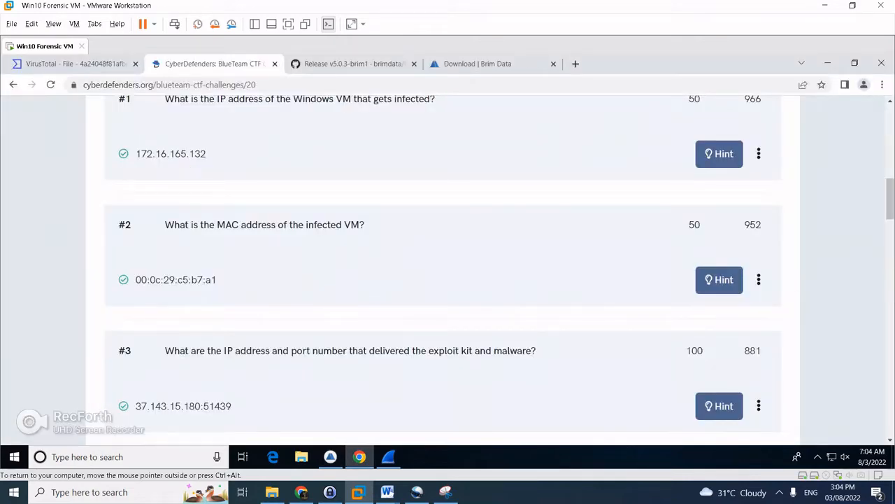
scroll(442, 270, "down", 1)
scroll(443, 269, "down", 1)
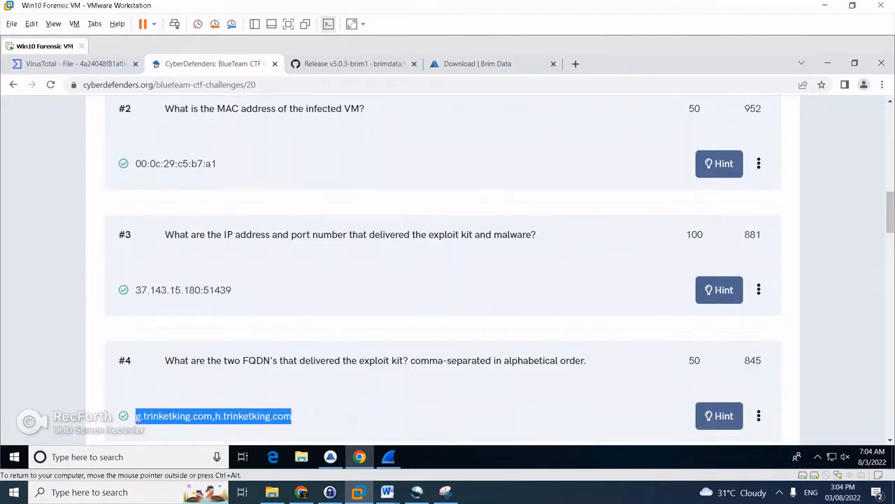
scroll(442, 270, "up", 1)
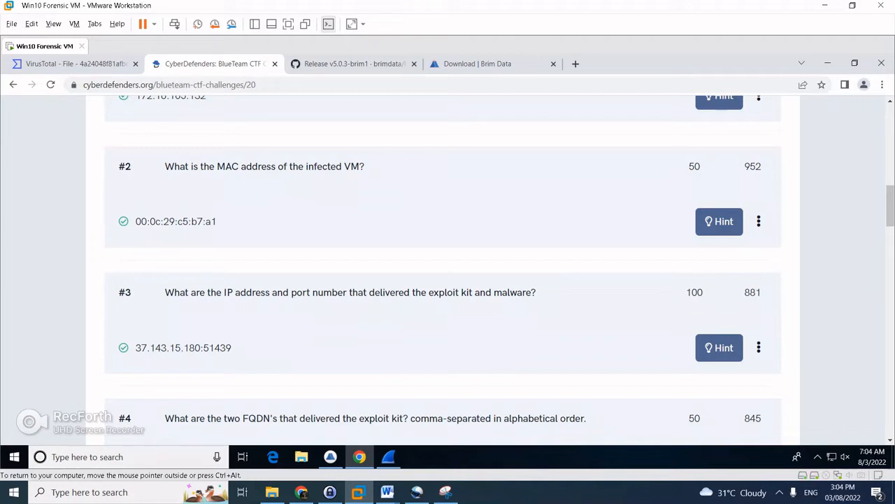
Switch to Brim, run the HTTP Requests query, sort it by responding host, and find the requests to 37.143.15.180
left_click(330, 457)
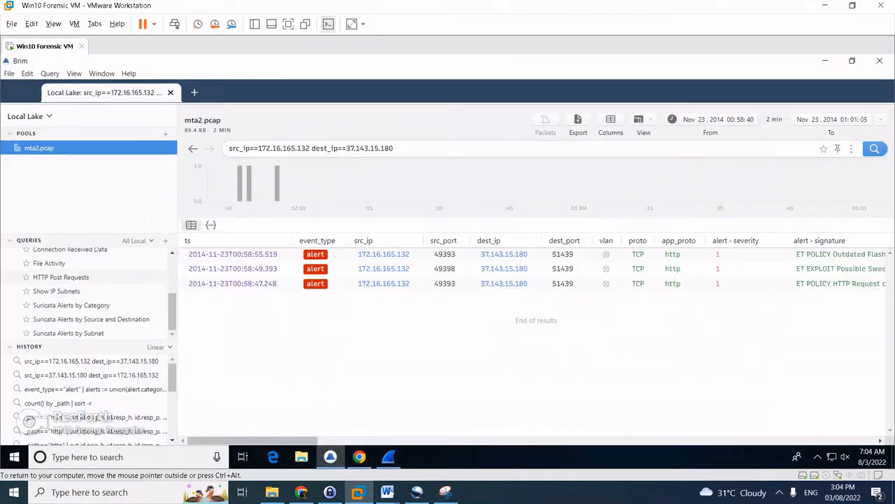
scroll(91, 280, "up", 2)
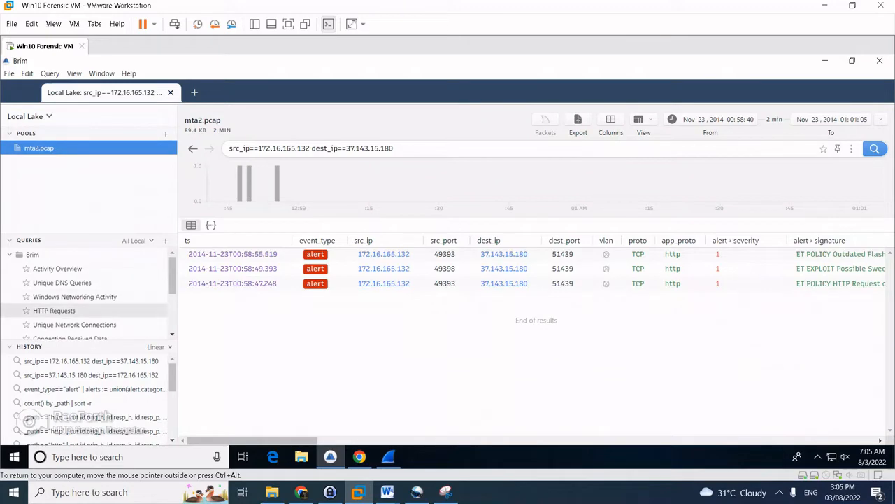
left_click(54, 311)
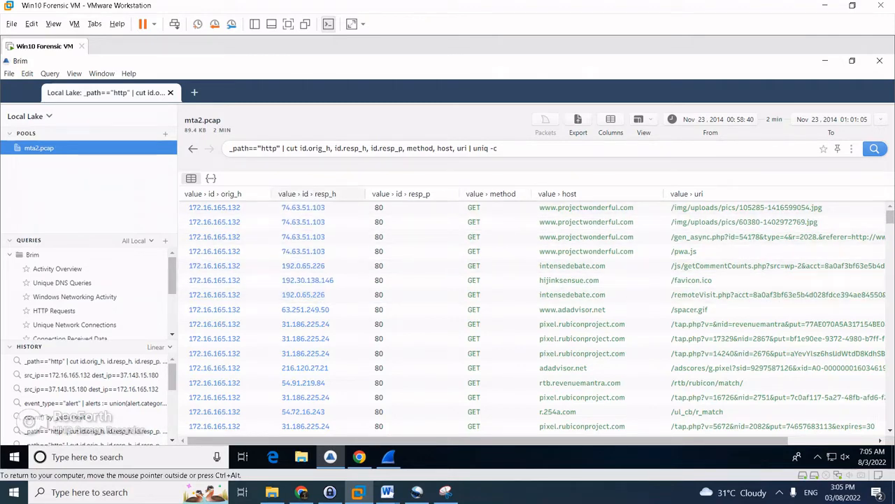
left_click(352, 193)
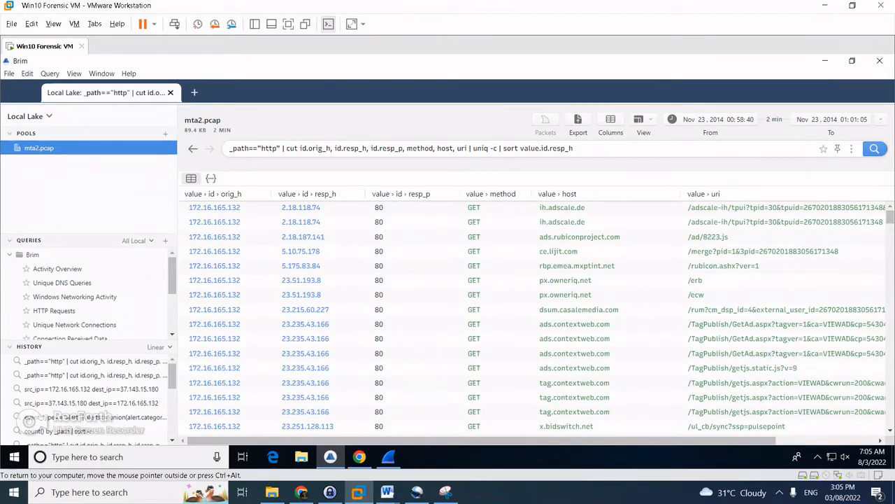
scroll(315, 266, "down", 5)
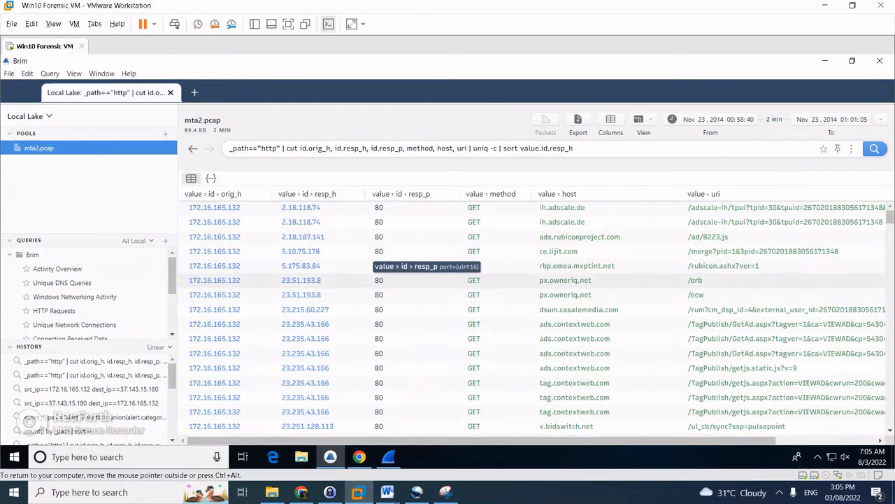
scroll(385, 265, "down", 5)
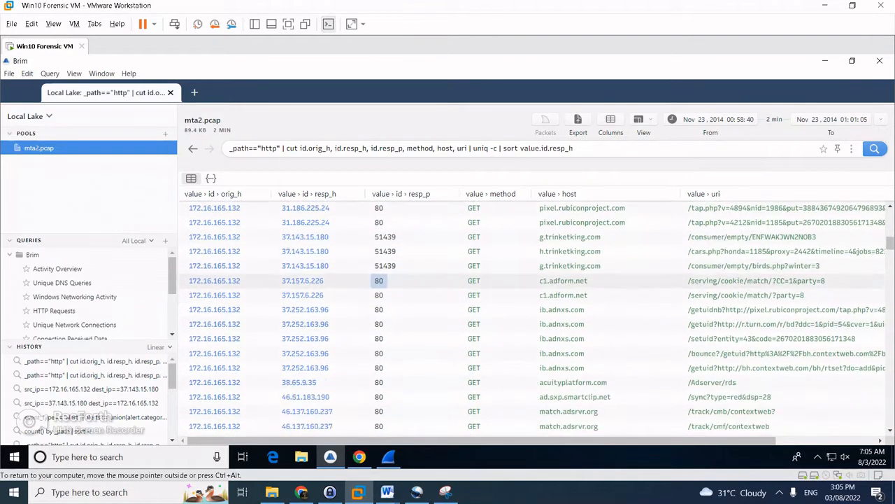
Compare the host names of the 37.143.15.180 requests with the question 4 answer in Chrome
key("alt+Tab")
key("alt+Tab")
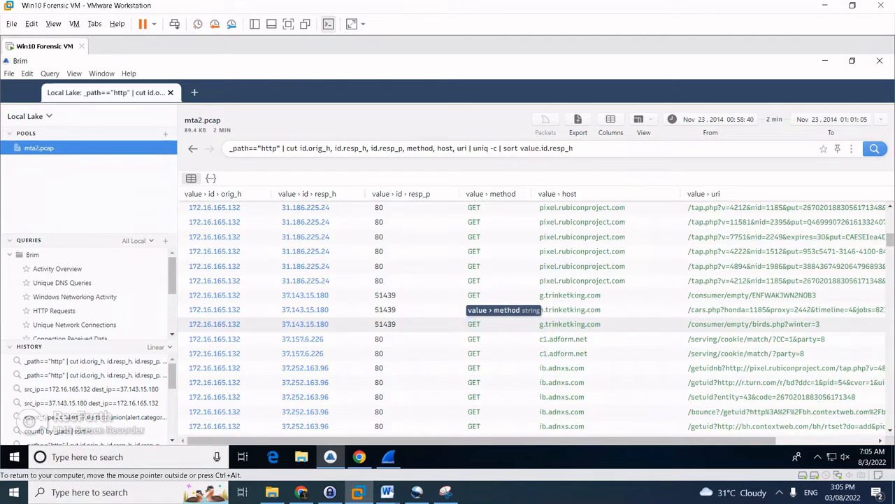
key("alt")
key("alt+Tab")
scroll(448, 280, "down", 2)
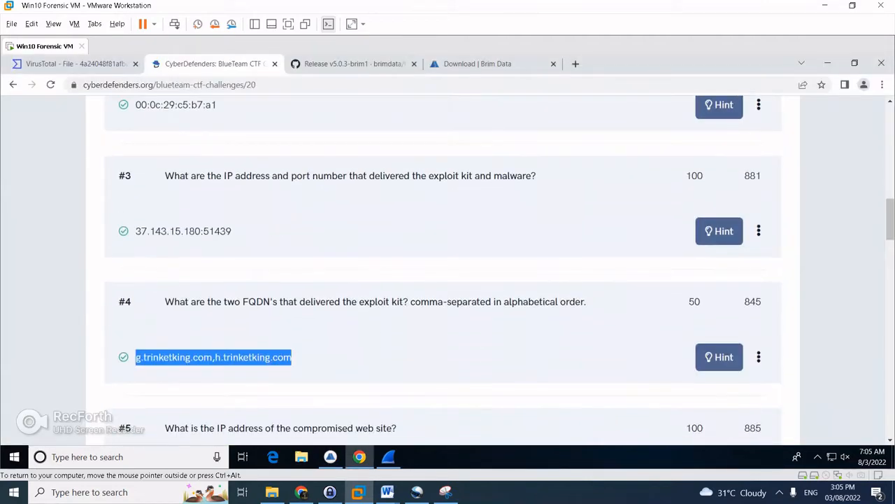
left_click(329, 347)
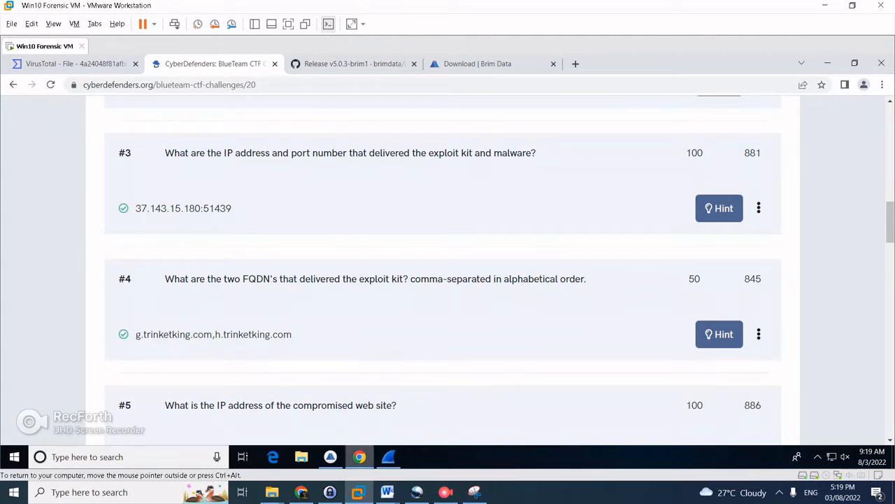
Switch to Brim, rerun the HTTP Requests query sorted by responding host, and examine the hosts served by 37.143.15.180
left_click(331, 457)
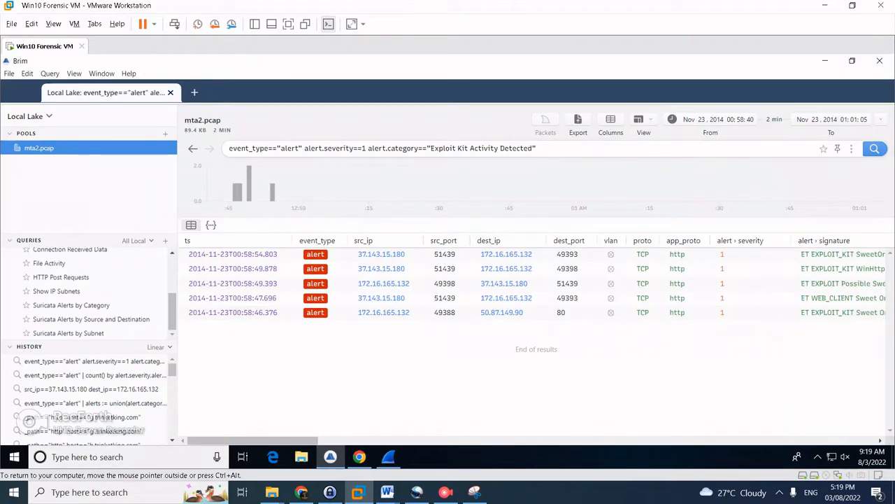
scroll(84, 322, "up", 3)
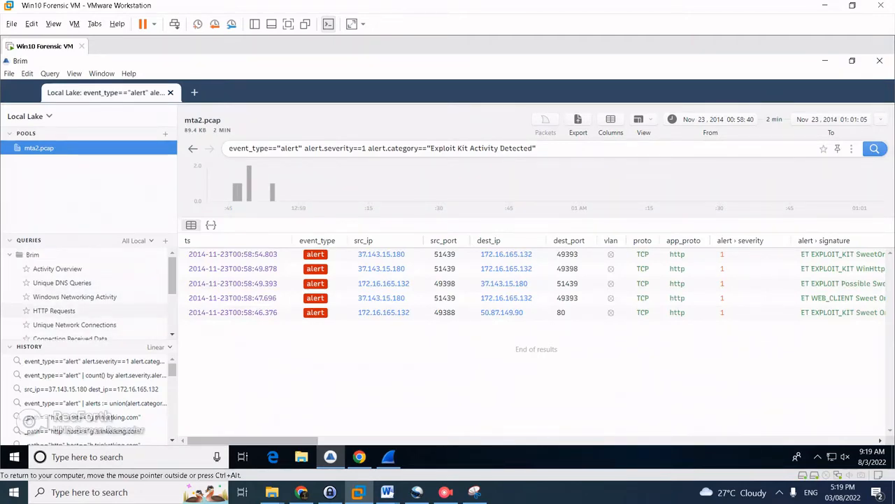
left_click(54, 311)
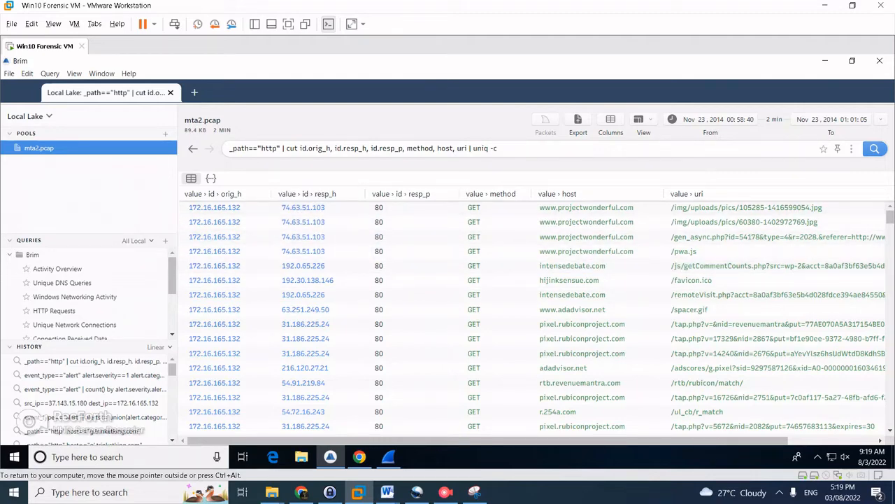
key("Return")
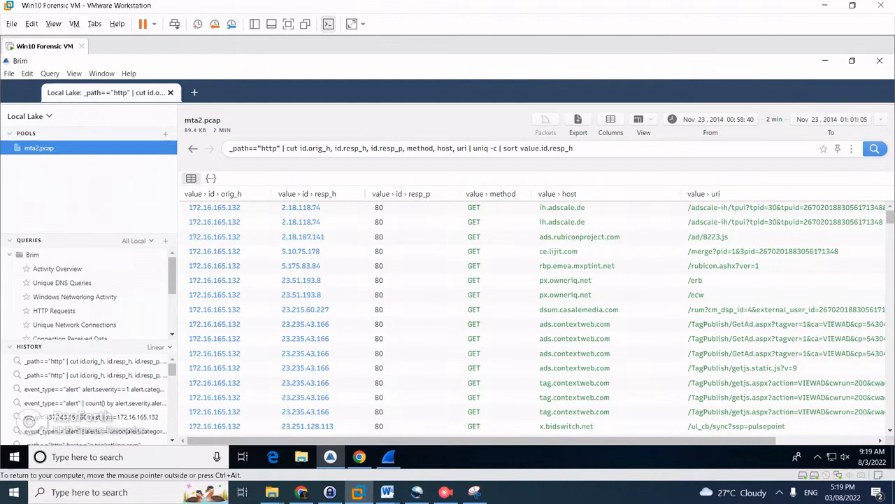
scroll(302, 228, "down", 1)
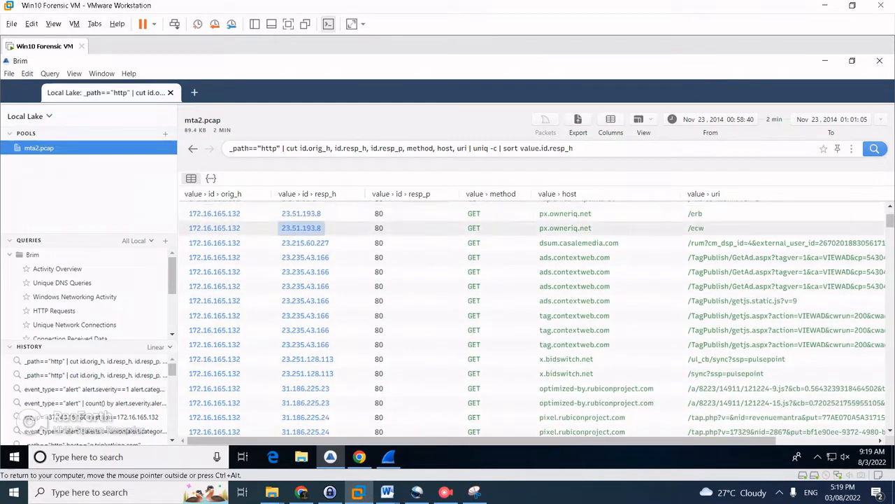
scroll(301, 228, "down", 10)
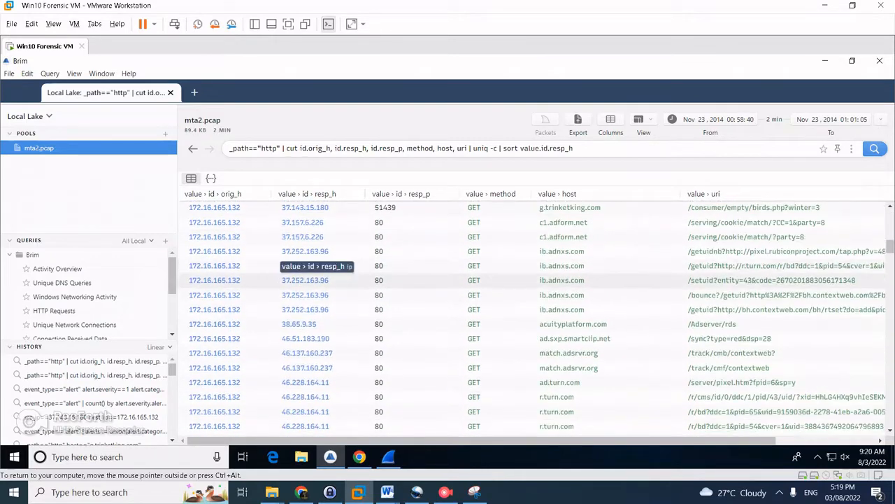
scroll(308, 260, "up", 3)
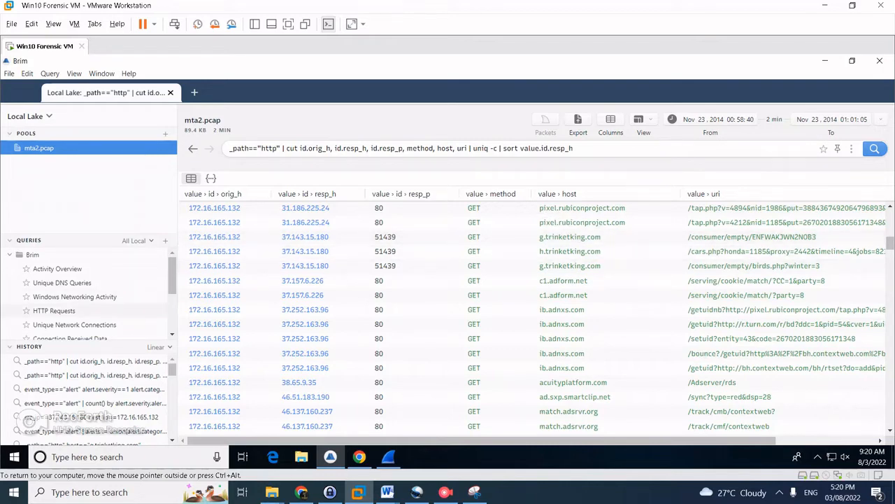
left_click(54, 310)
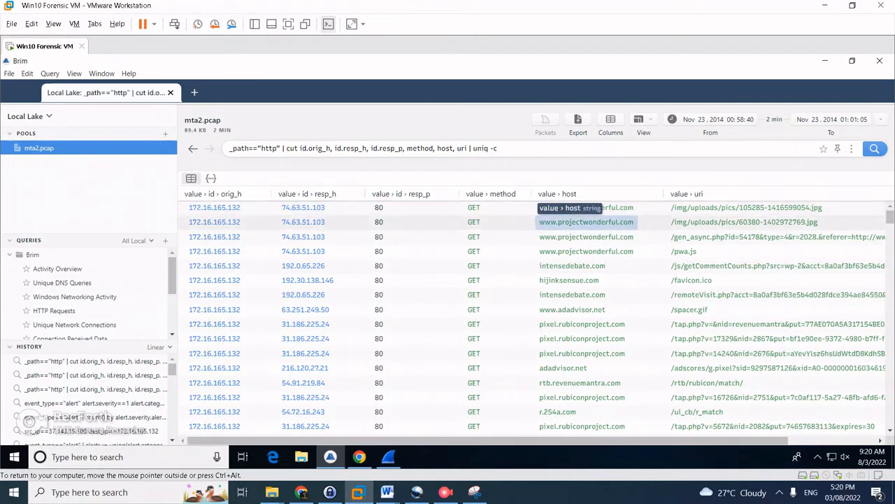
left_click(586, 207)
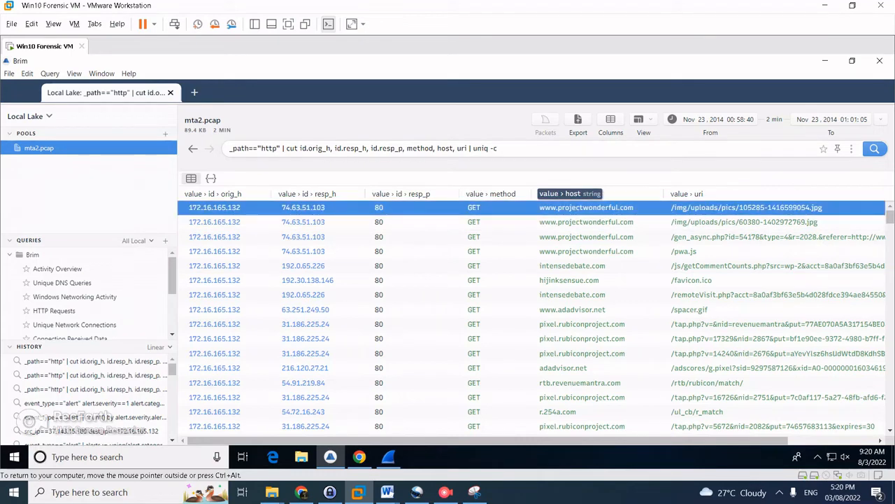
right_click(619, 207)
left_click(657, 181)
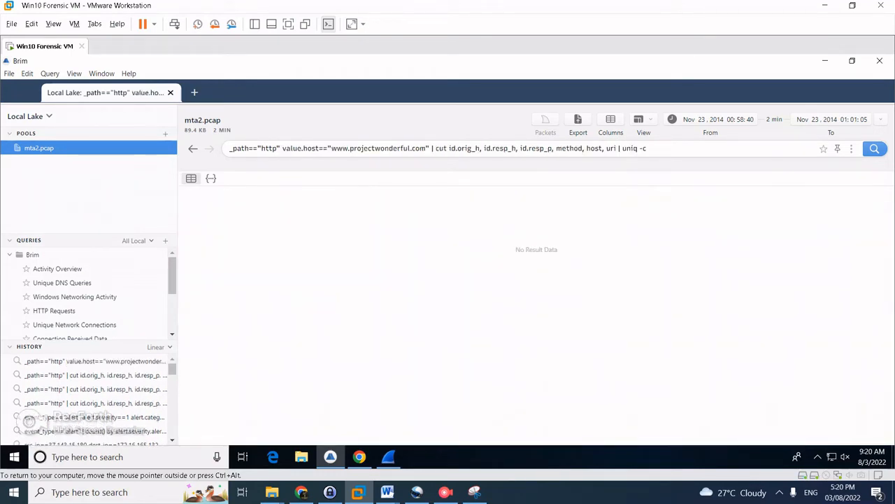
left_click(193, 148)
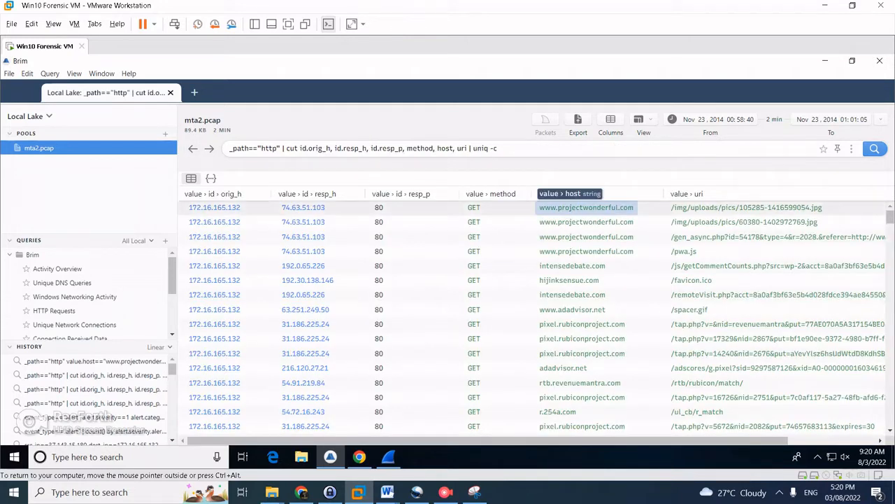
right_click(568, 207)
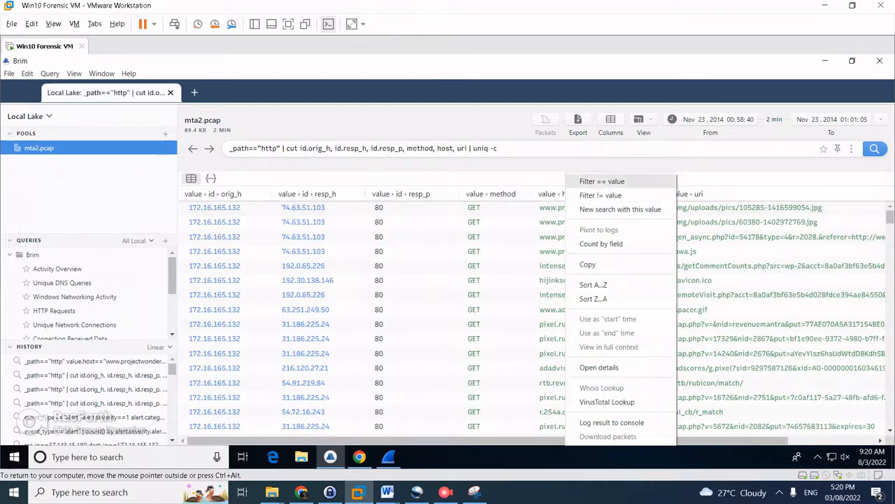
left_click(601, 181)
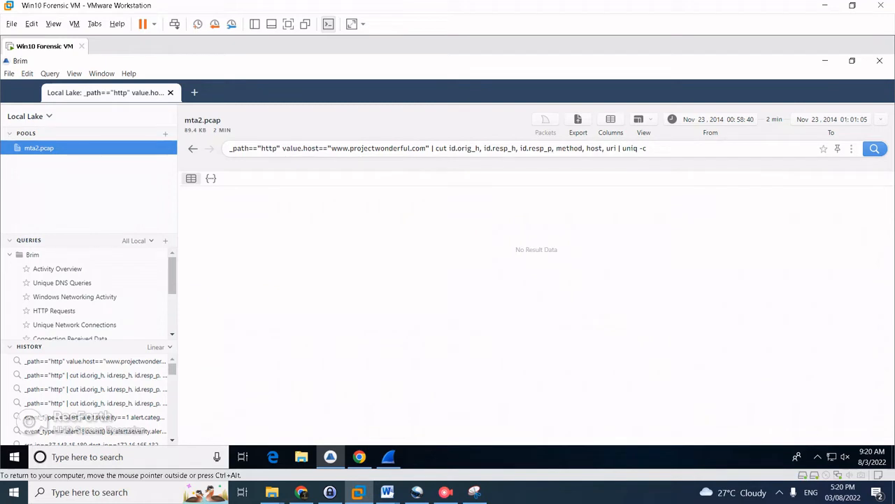
Try the host filter in the HTTP query with g.trinketking.com and with h.trinketking.com
left_click_drag(425, 149, 332, 148)
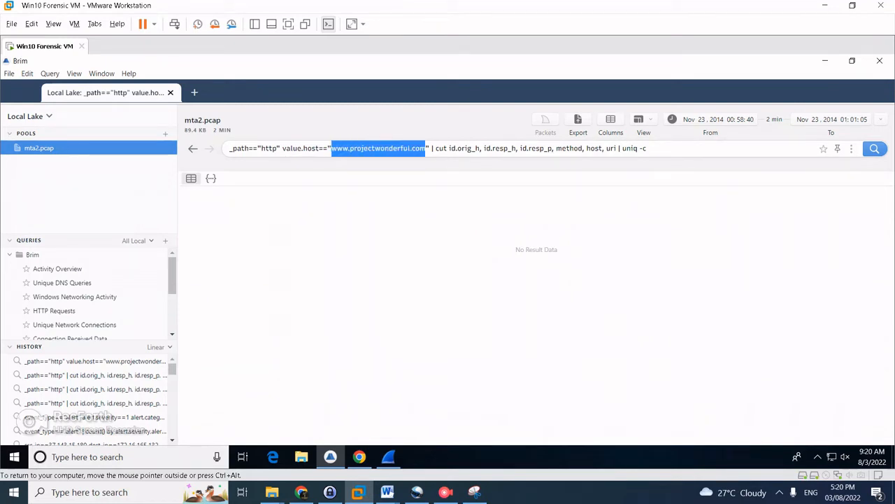
type("g.trin")
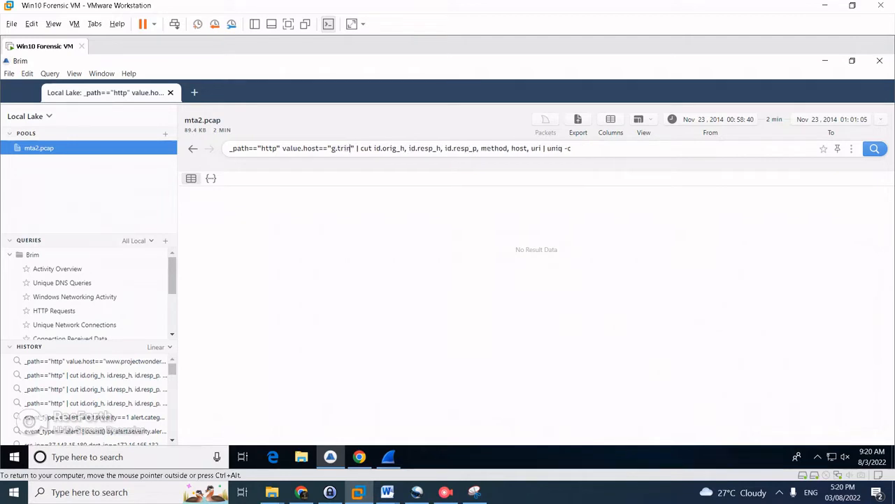
type("ket")
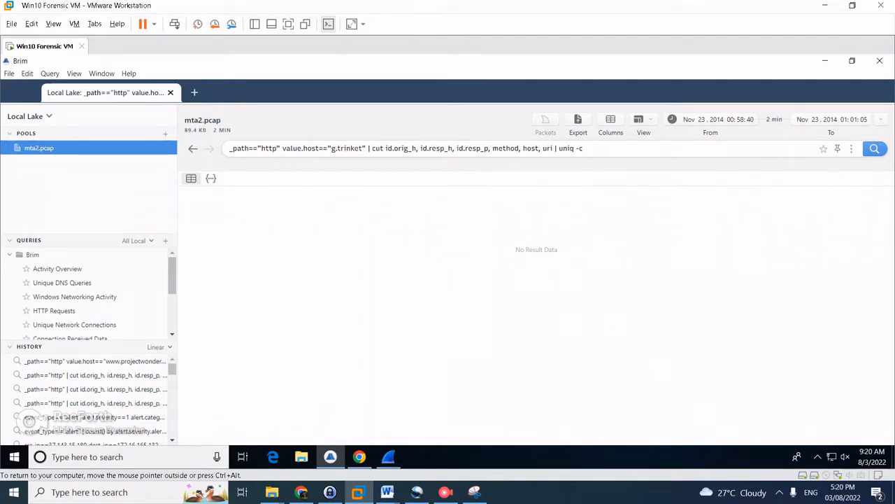
type("king.com")
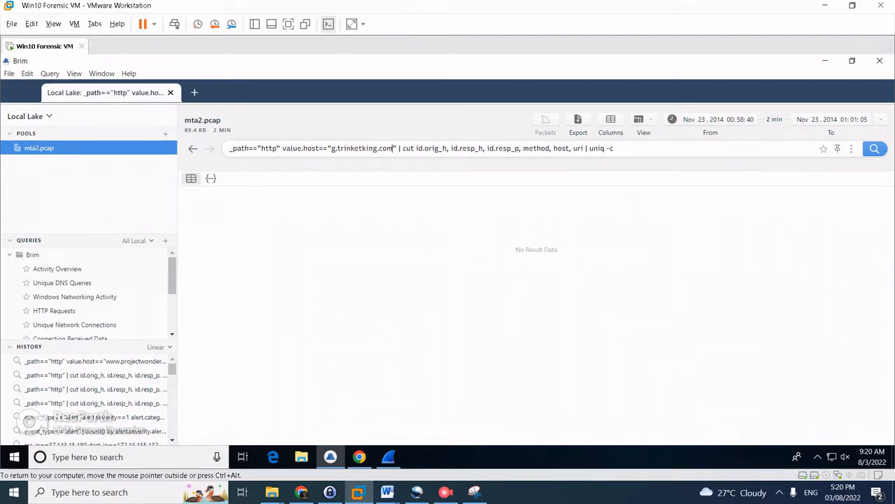
key("Return")
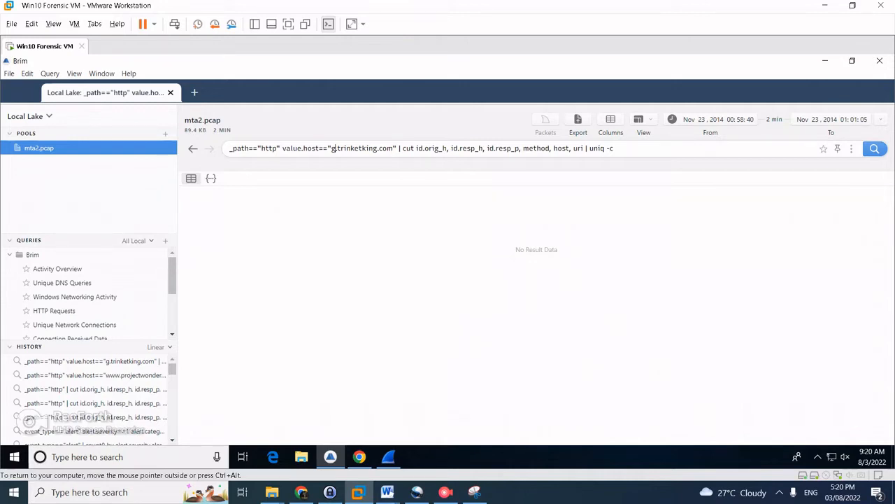
key("BackSpace")
type("h")
key("Return")
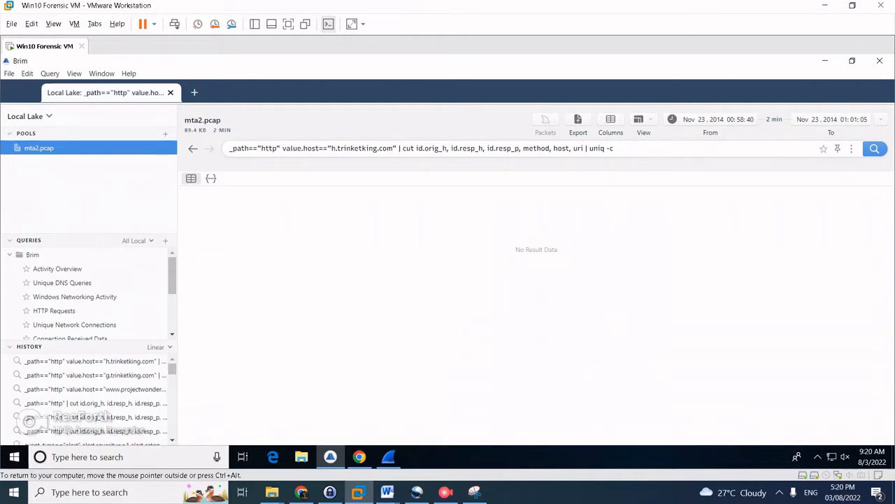
Rerun the HTTP Requests query, run the Activity Overview query and pivot from its http entry to the http logs
left_click(54, 311)
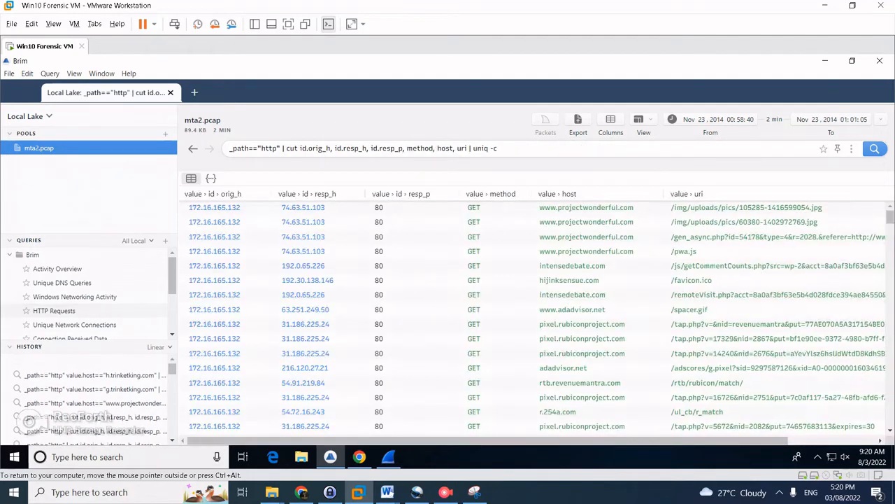
scroll(54, 311, "down", 3)
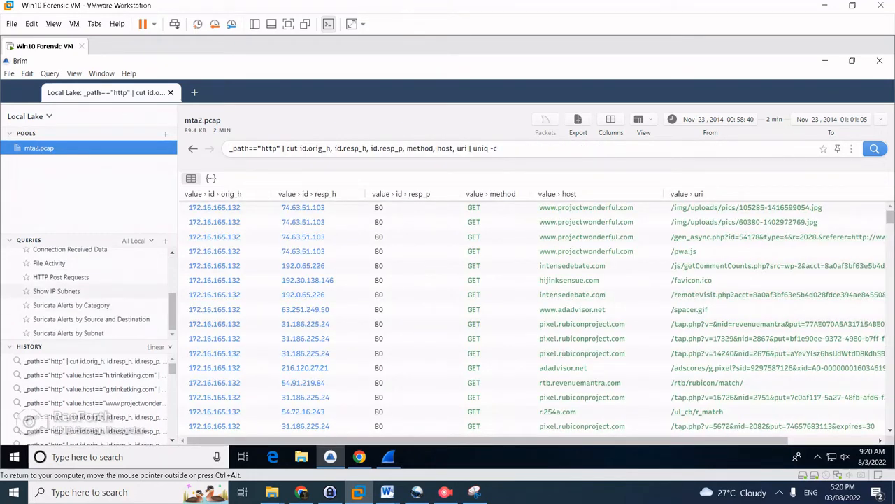
scroll(63, 292, "up", 2)
scroll(63, 293, "up", 2)
left_click(57, 269)
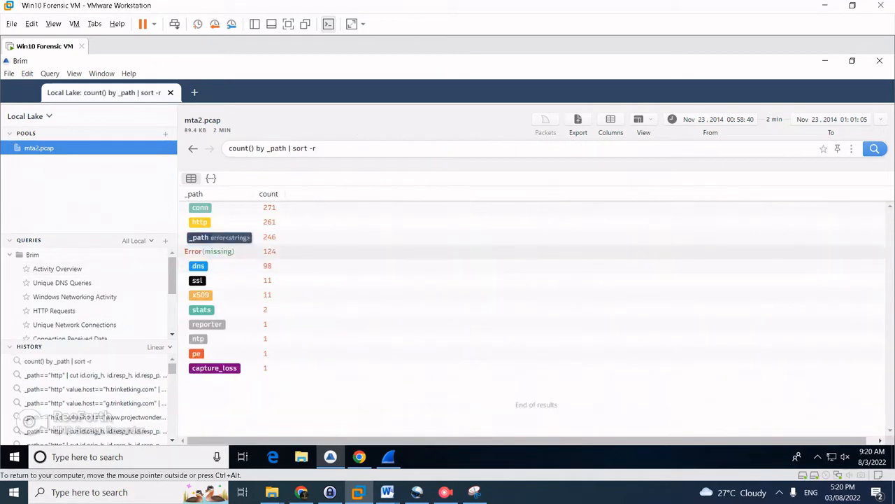
right_click(204, 223)
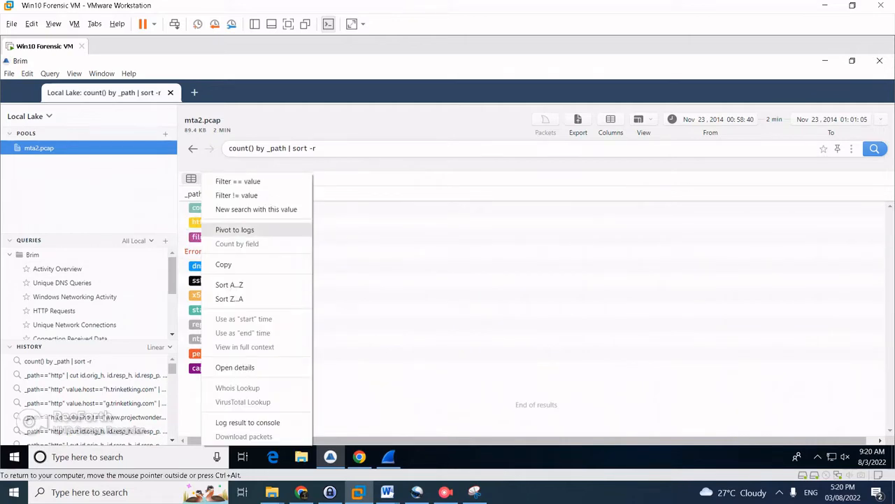
left_click(231, 230)
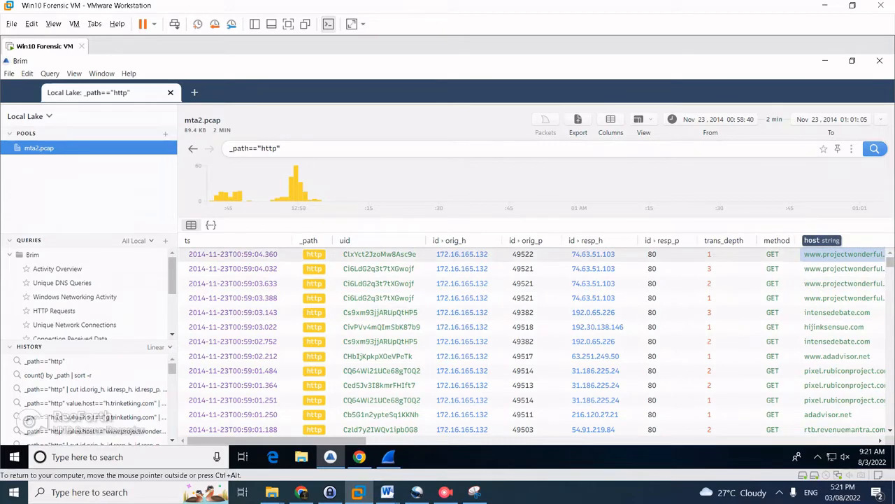
right_click(811, 254)
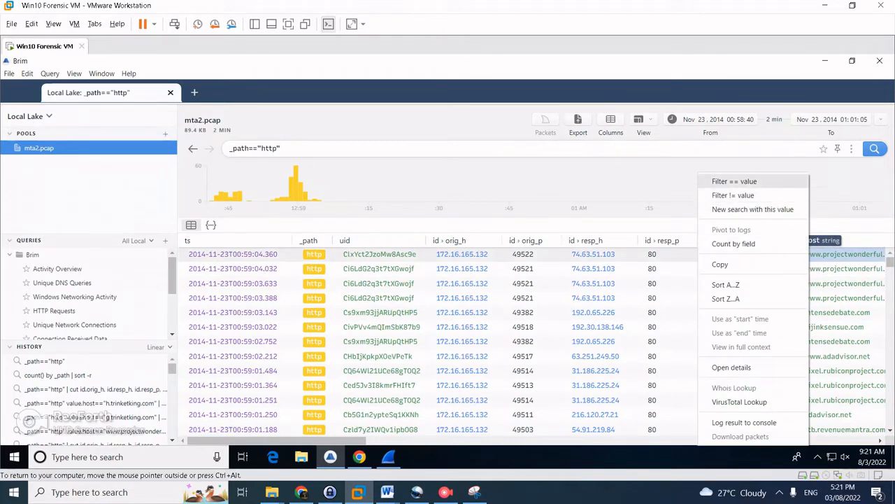
left_click(733, 181)
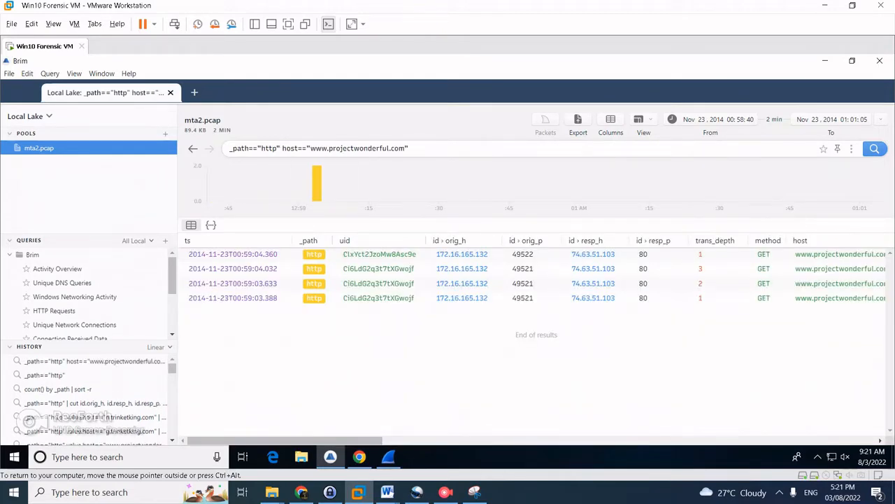
left_click_drag(311, 148, 399, 148)
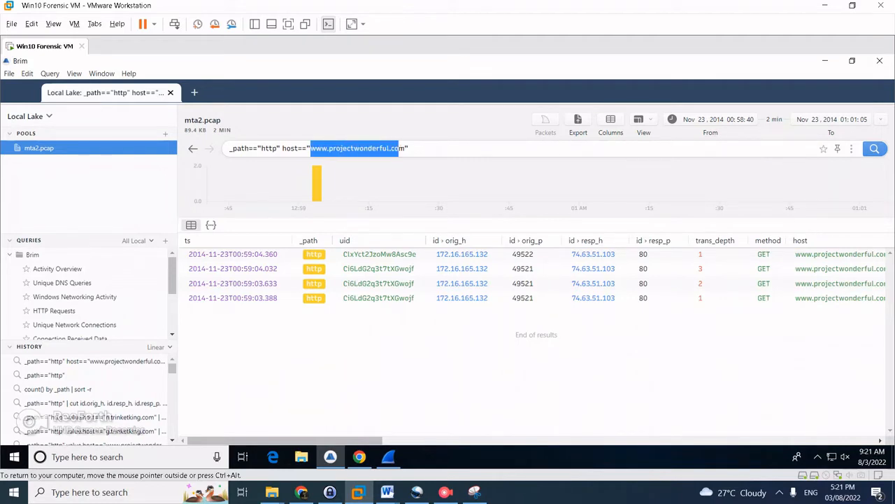
left_click_drag(399, 148, 404, 148)
type("g.trinke")
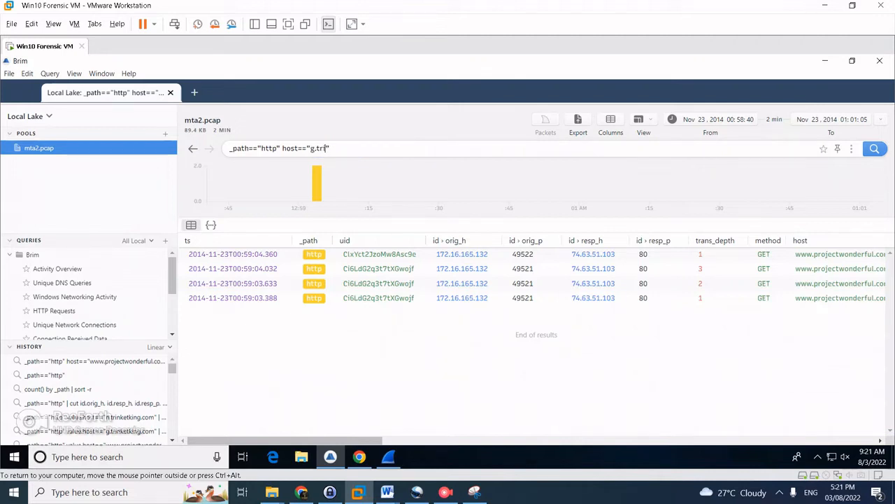
type("tking.com")
key("Return")
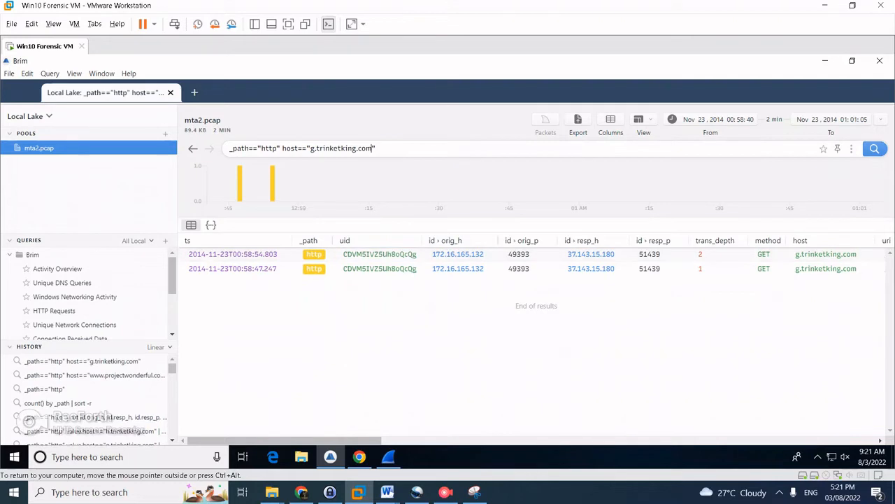
left_click_drag(336, 441, 538, 441)
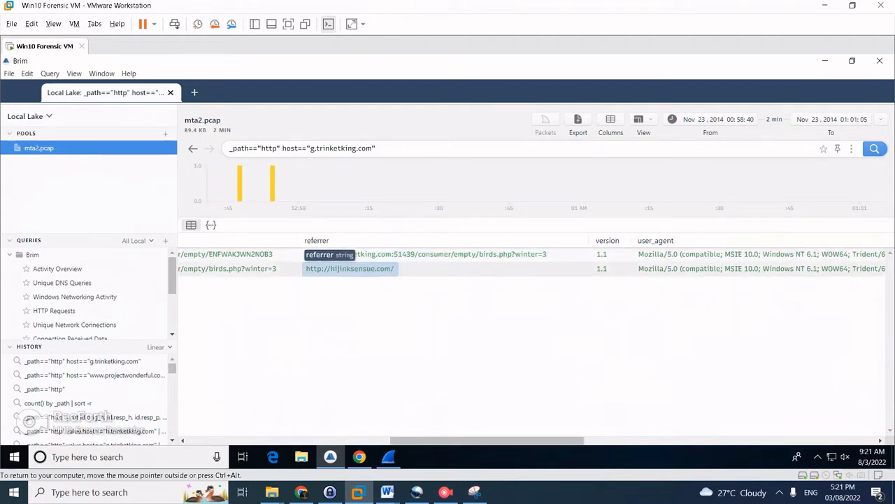
double_click(350, 269)
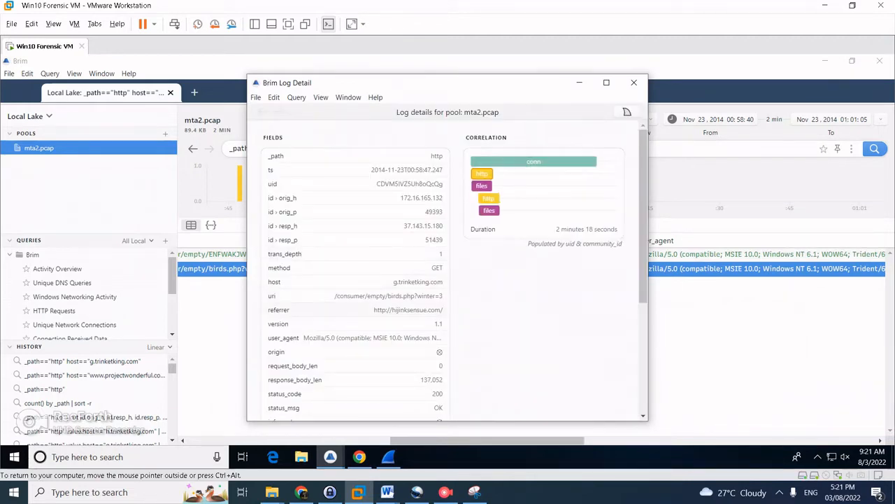
triple_click(408, 310)
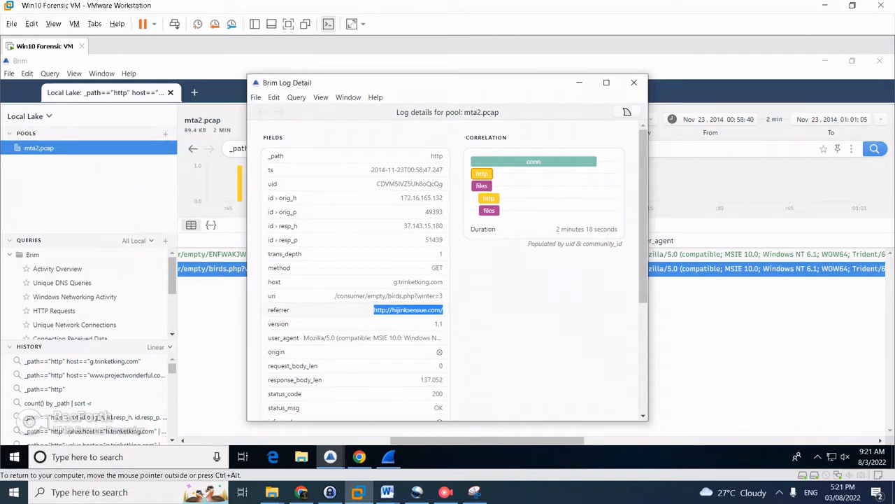
right_click(385, 310)
left_click(408, 278)
left_click(406, 295)
Switch to Chrome and open virustotal.com in a new tab
left_click(359, 457)
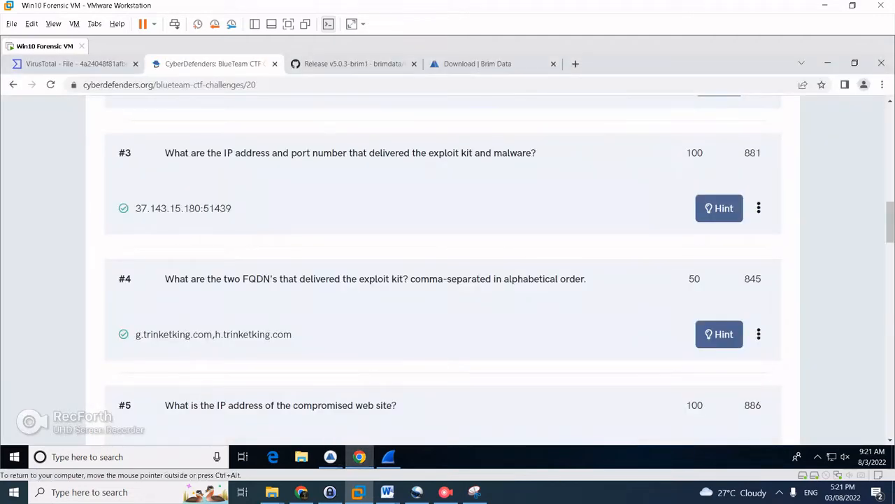
left_click(576, 64)
type("virus")
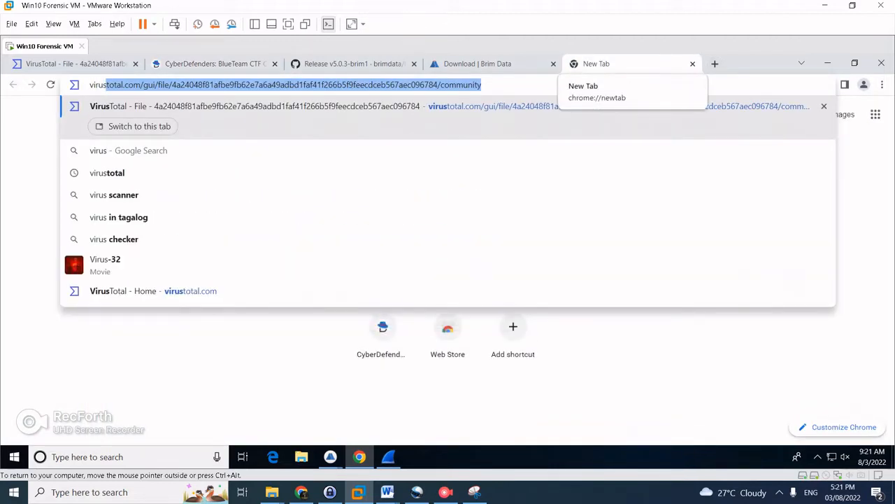
type("total")
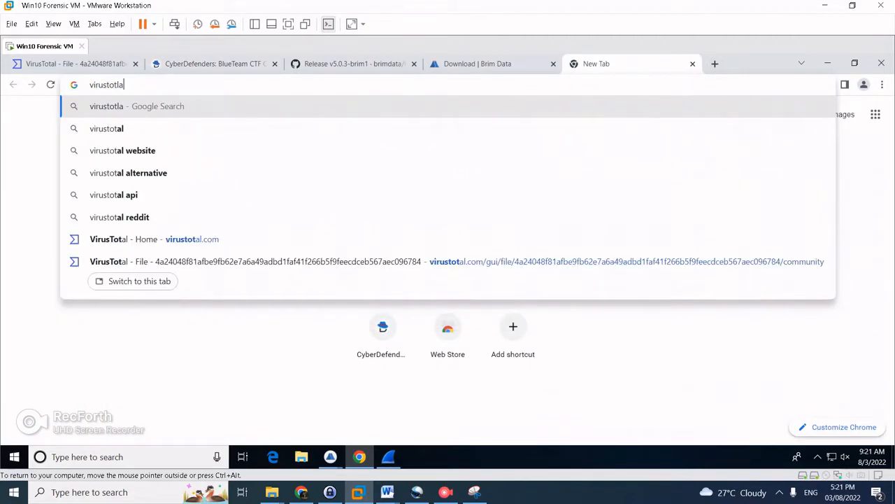
key("BackSpace")
key("BackSpace")
type("al.com")
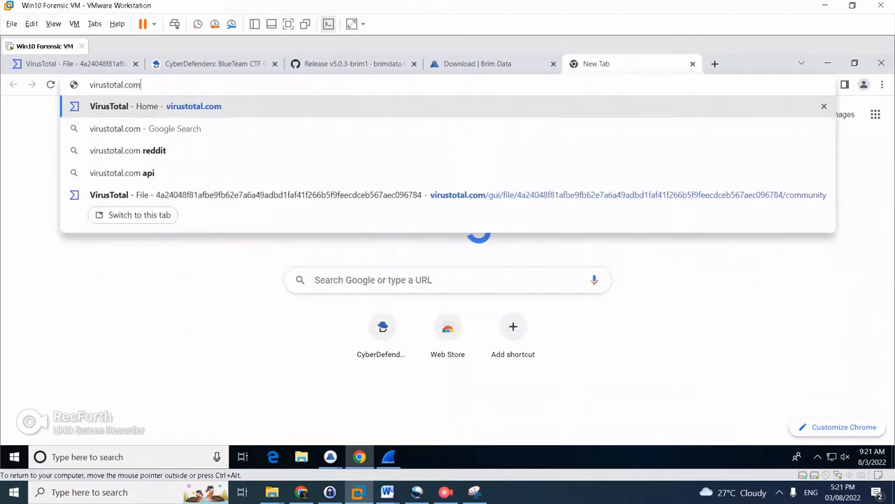
key("Return")
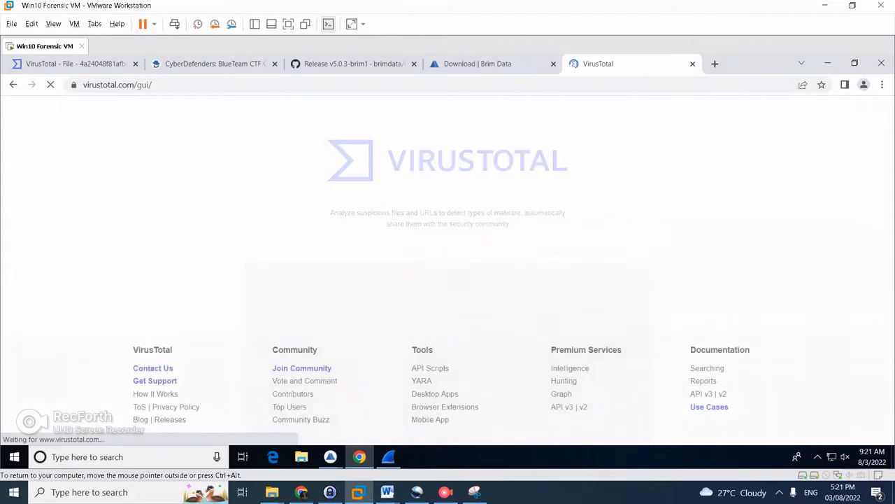
left_click(573, 275)
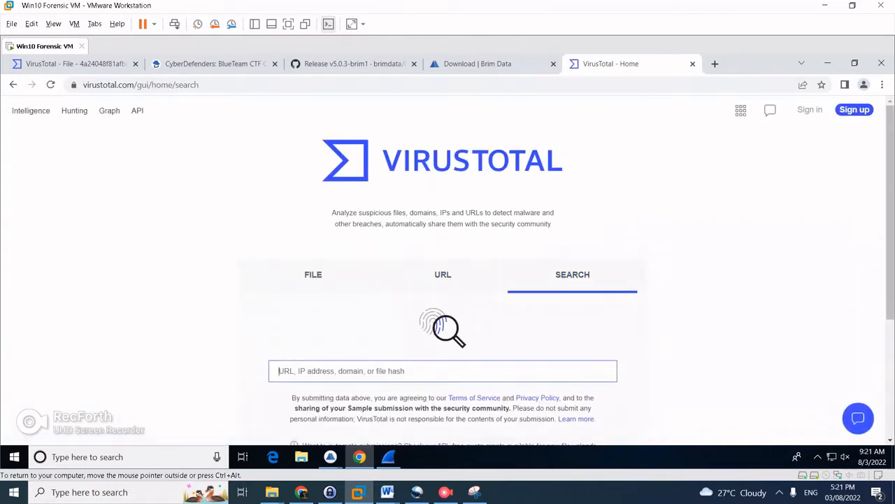
key("ctrl+v")
key("Return")
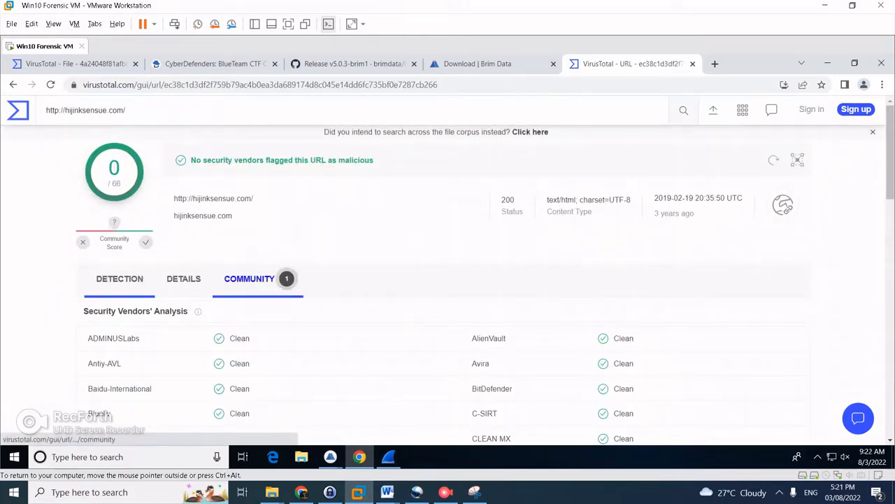
left_click(249, 278)
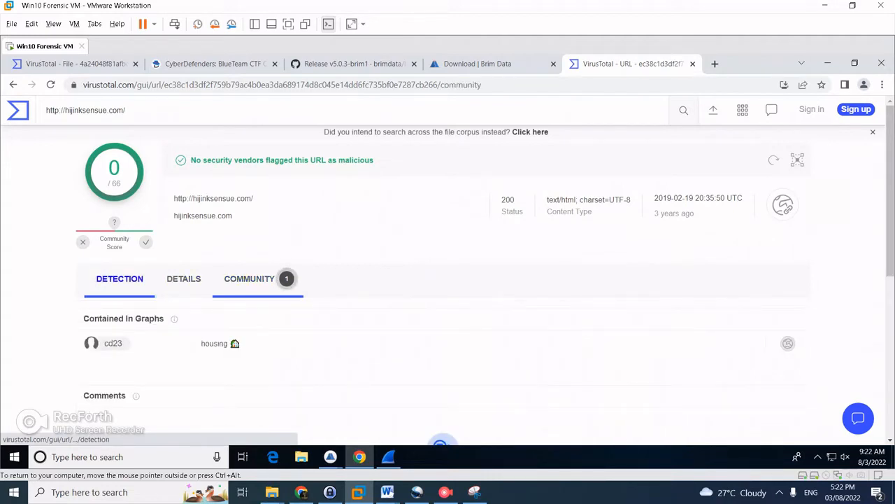
left_click(120, 278)
scroll(183, 280, "down", 1)
left_click(183, 221)
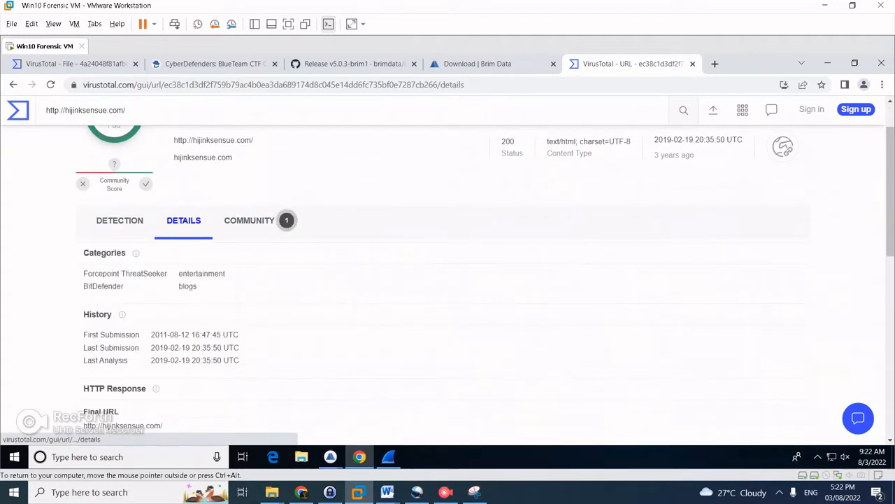
scroll(184, 221, "down", 2)
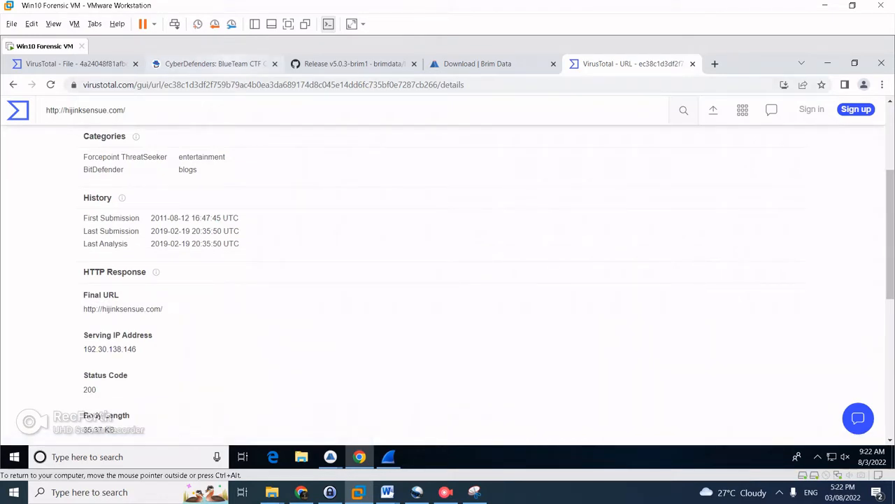
Compare the VirusTotal report's serving IP address and domain with the CyberDefenders answers to questions 5 and 6
left_click(220, 63)
scroll(447, 270, "down", 1)
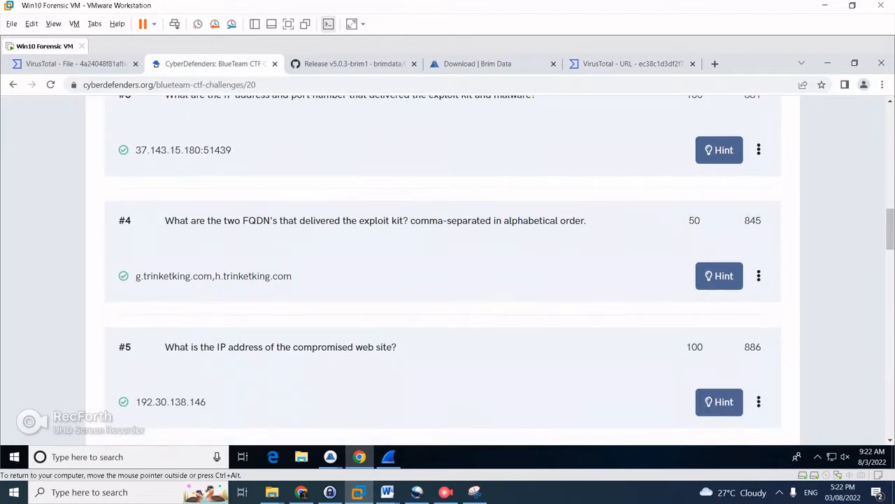
scroll(448, 270, "down", 2)
scroll(448, 270, "up", 1)
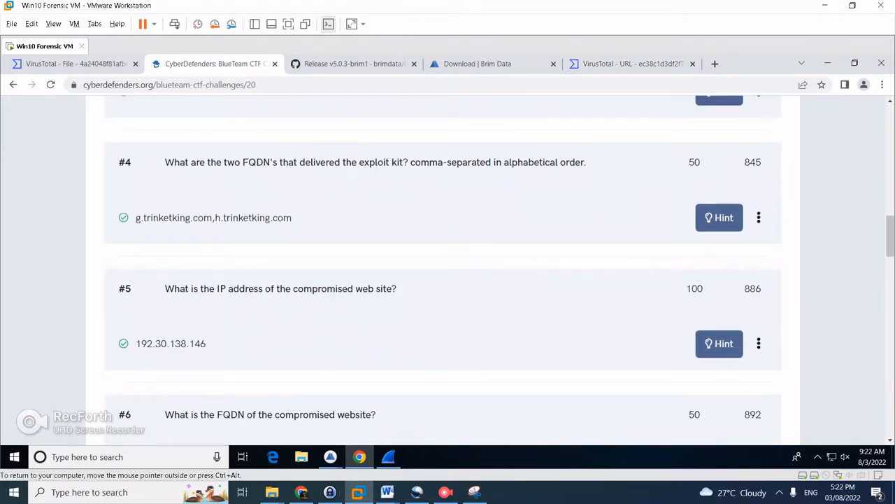
scroll(448, 270, "down", 1)
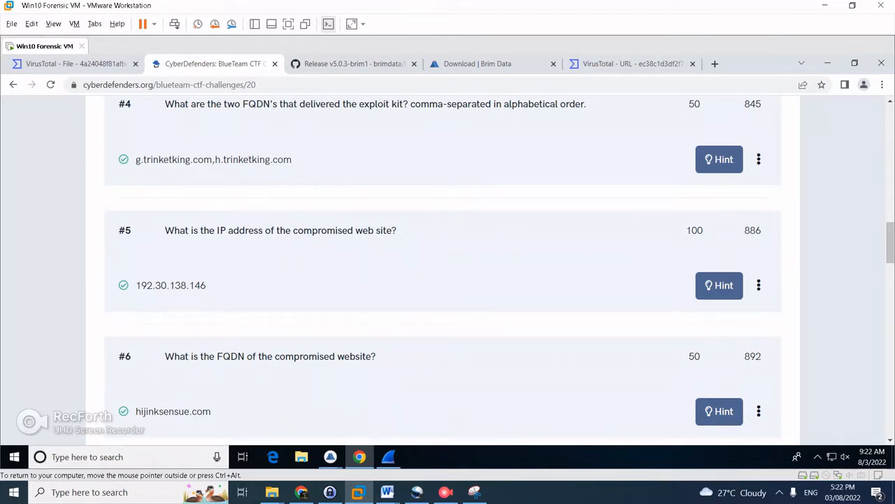
left_click(630, 64)
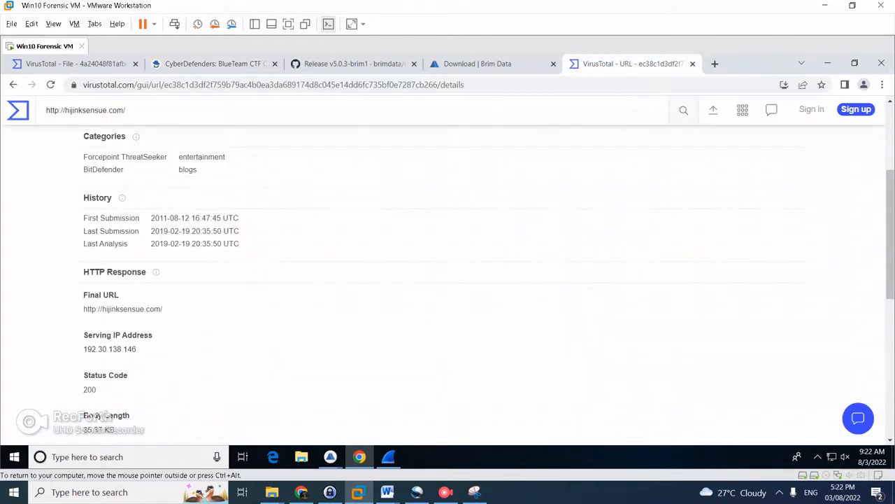
scroll(447, 280, "up", 3)
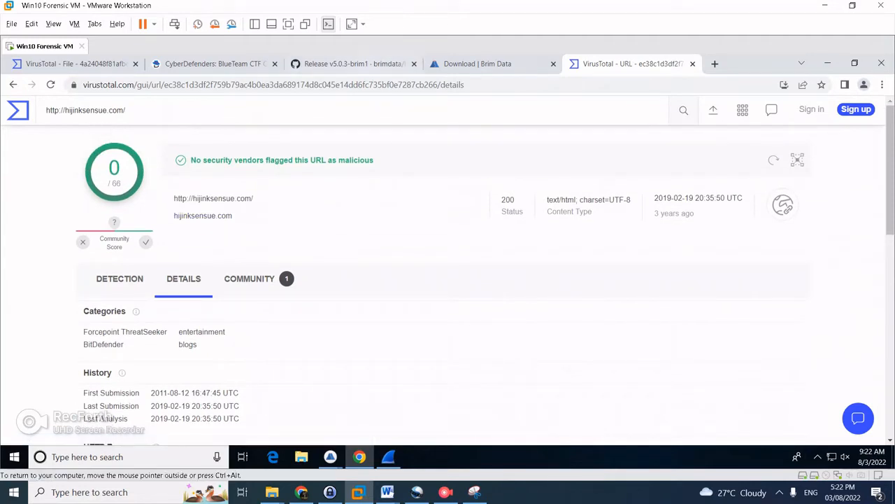
left_click(209, 64)
scroll(447, 269, "down", 2)
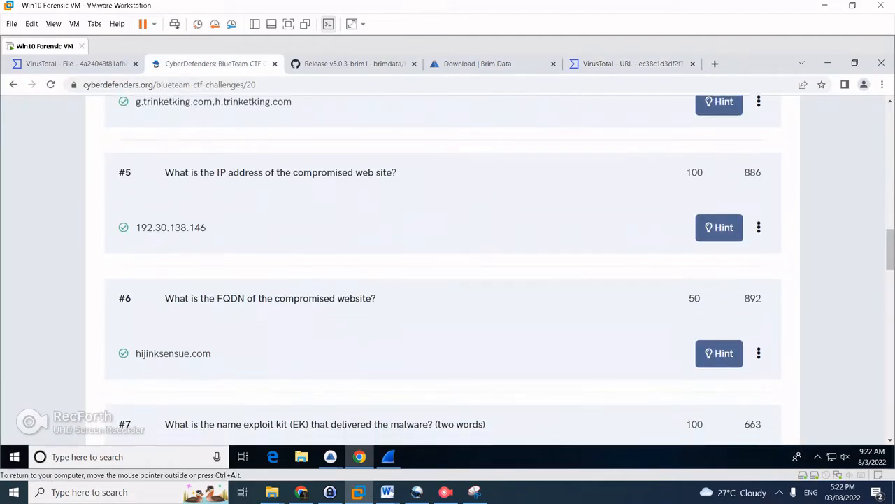
scroll(447, 269, "up", 1)
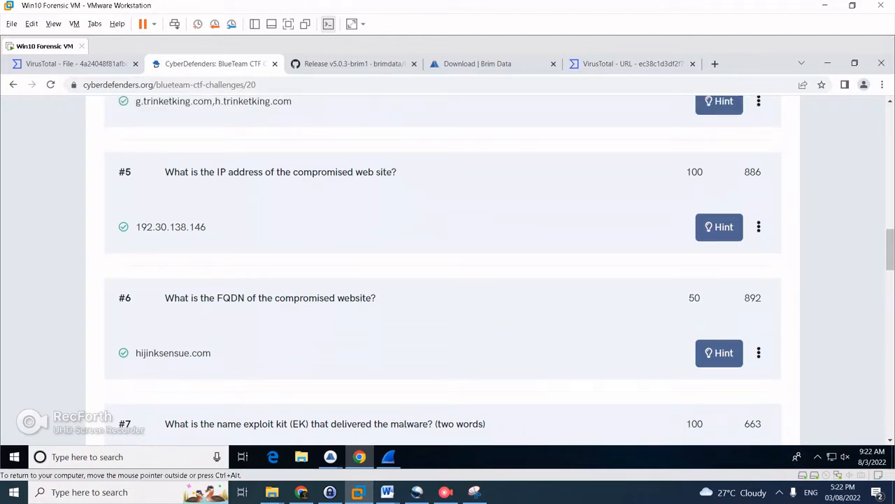
Switch to Brim, close the log details window and run the Suricata Alerts by Category query
left_click(331, 457)
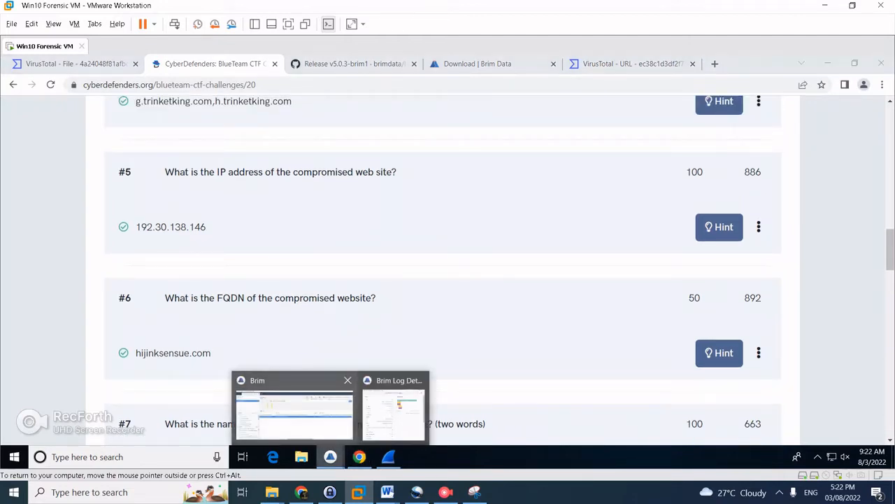
left_click(392, 411)
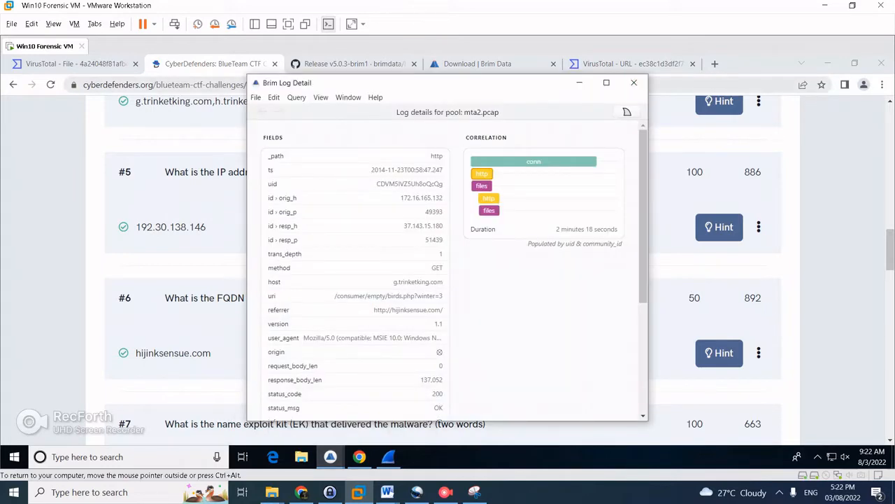
left_click(633, 83)
left_click(330, 457)
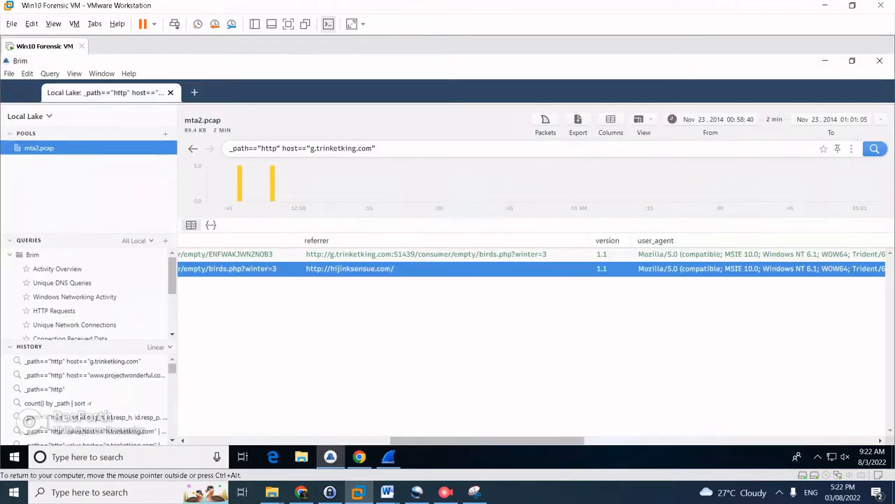
scroll(91, 295, "down", 2)
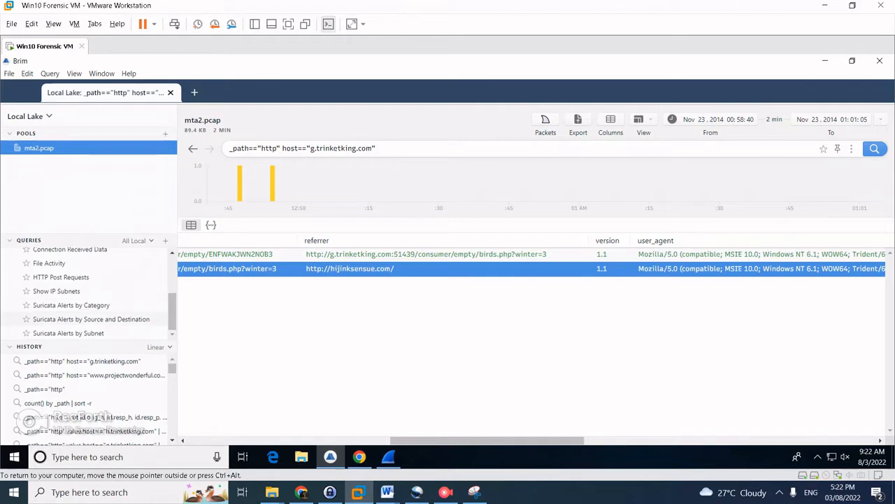
left_click(70, 305)
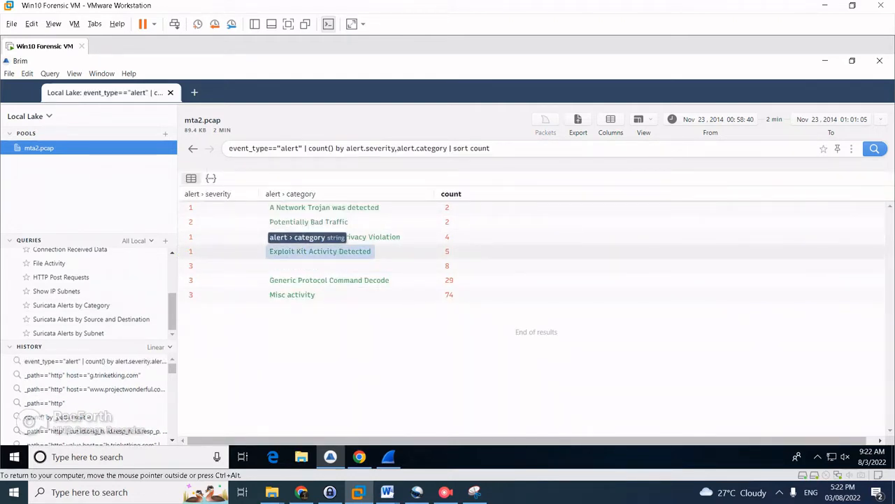
Pivot to the logs of the Exploit Kit Activity Detected alerts and compare their signatures with CyberDefenders question 7 in Chrome
right_click(359, 251)
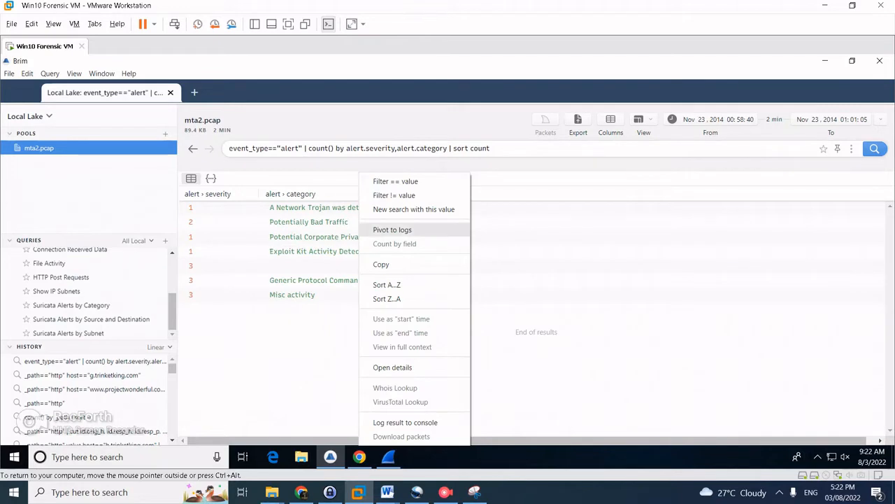
left_click(392, 230)
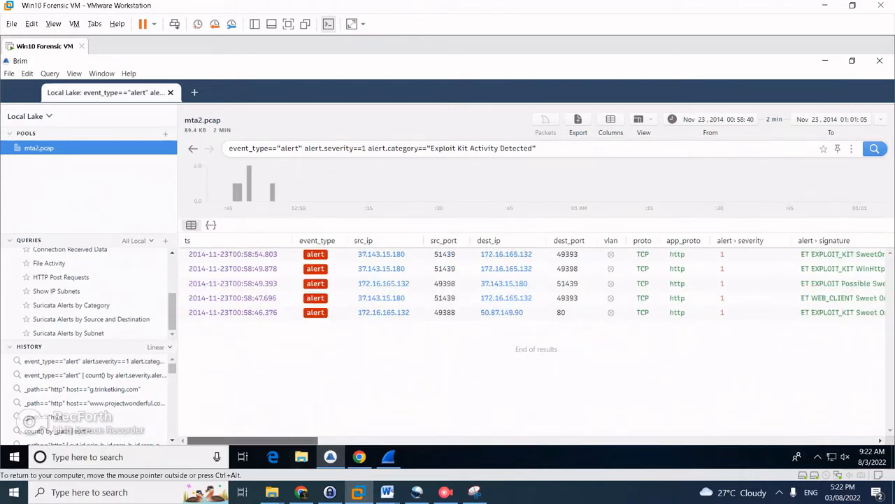
left_click_drag(298, 440, 373, 441)
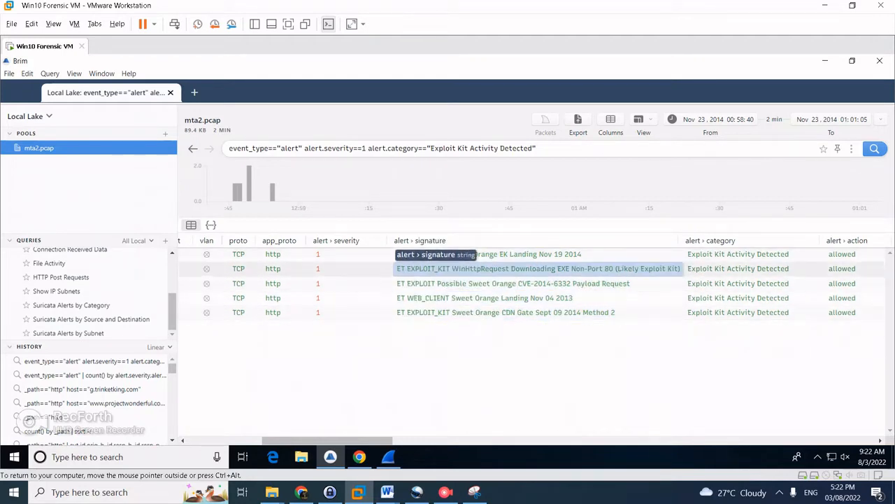
left_click(359, 457)
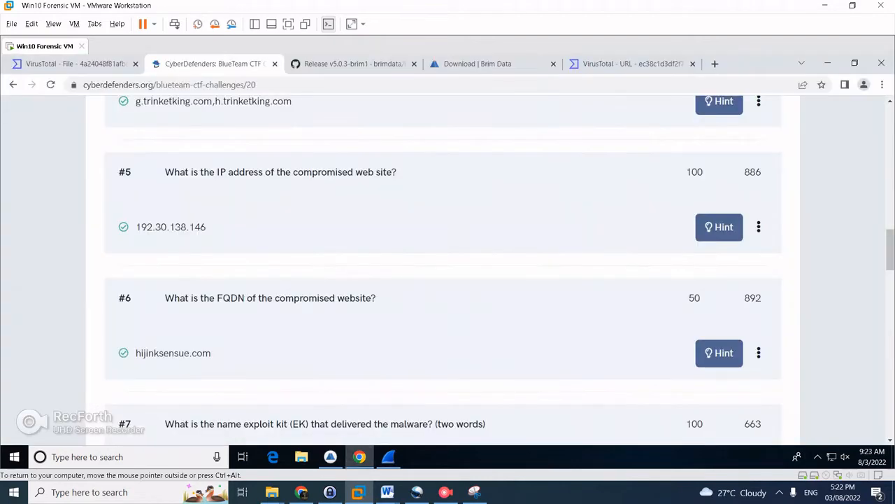
scroll(448, 266, "down", 1)
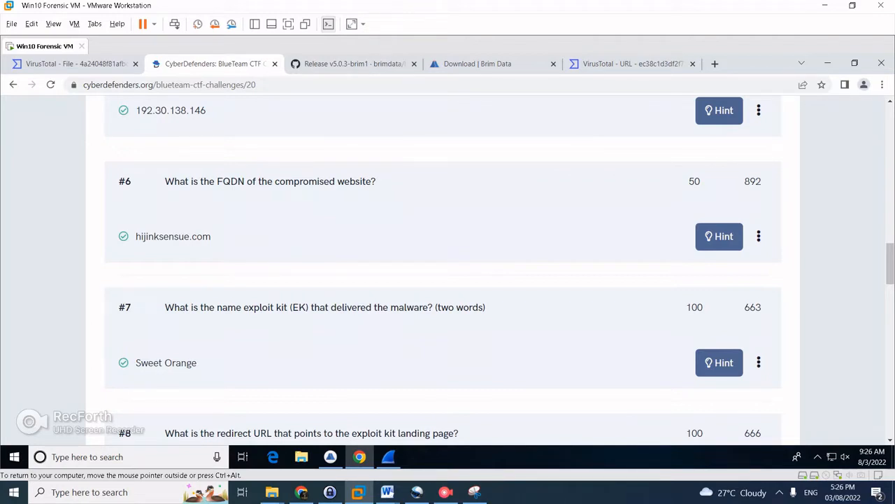
Highlight the g.trinketking.com host in Brim's HTTP query, switch to Wireshark and filter mta2.pcap by dns
left_click(330, 457)
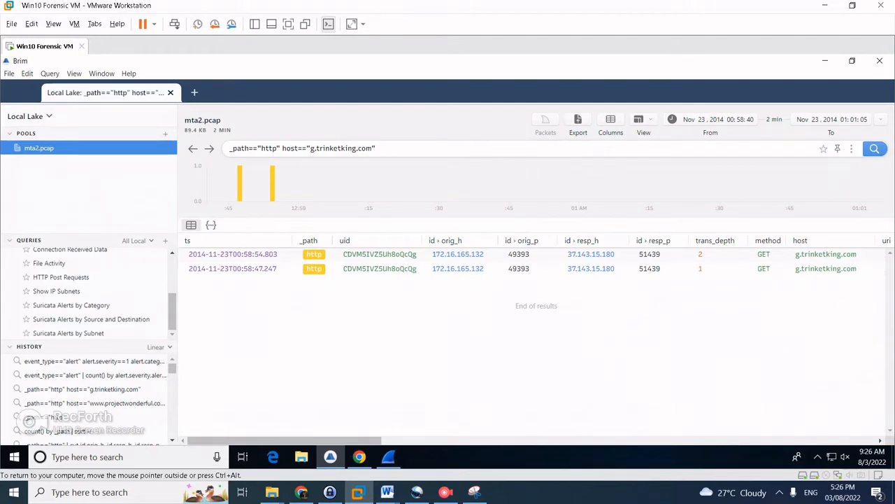
left_click_drag(311, 148, 372, 149)
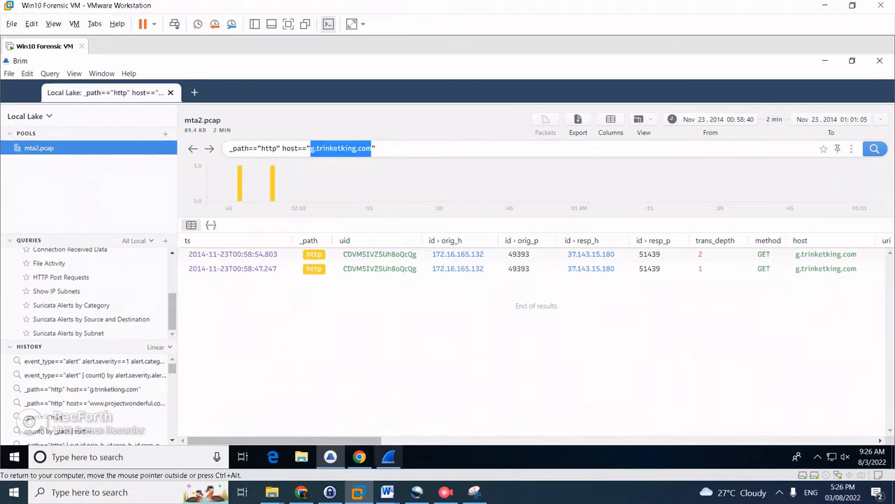
left_click(388, 456)
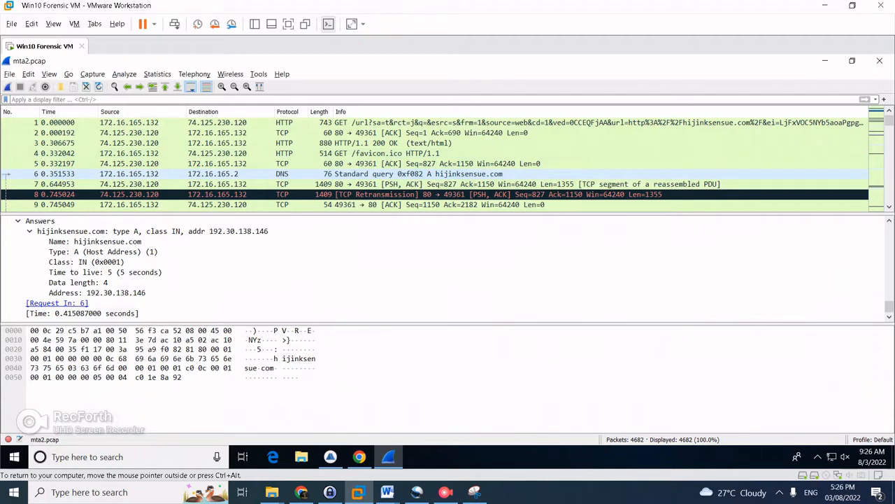
type("dns")
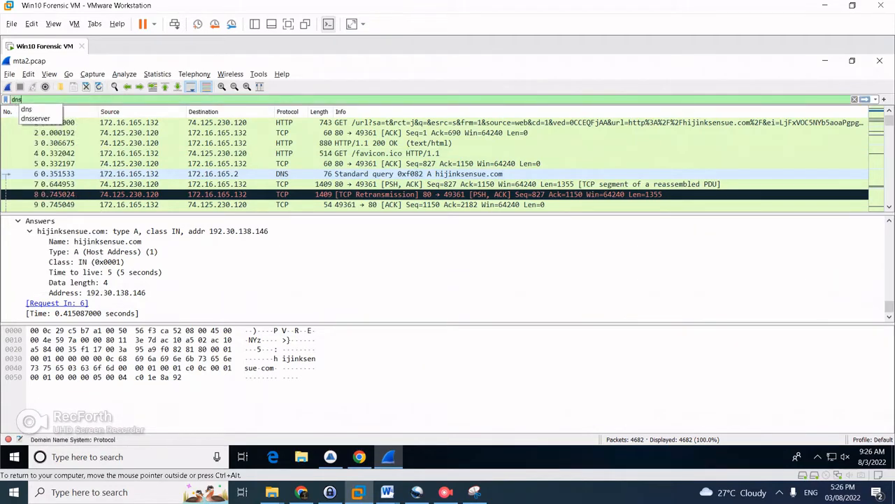
key("Return")
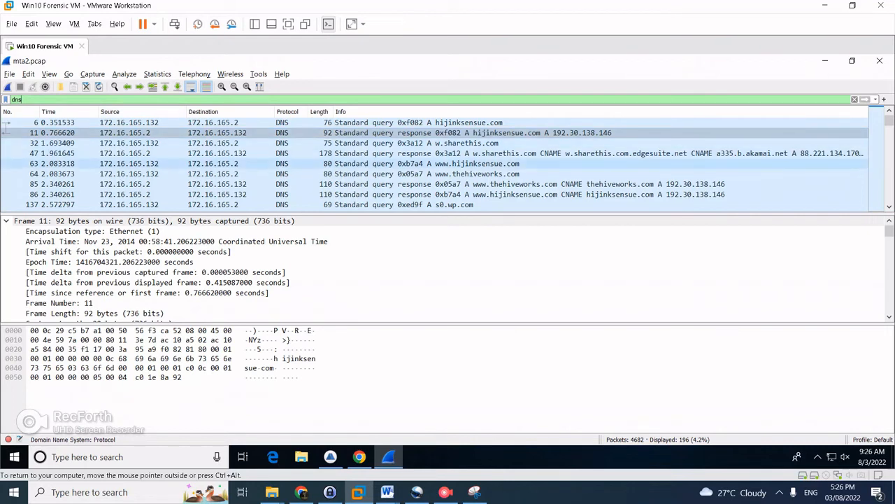
Find the standard DNS query for g.trinketking.com in the filtered packet list and select that packet
scroll(490, 163, "down", 1)
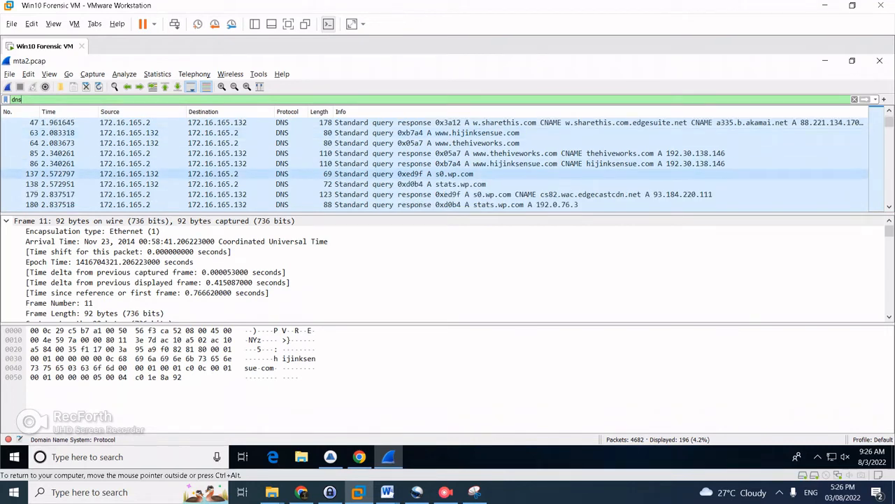
scroll(489, 161, "down", 1)
scroll(490, 153, "down", 1)
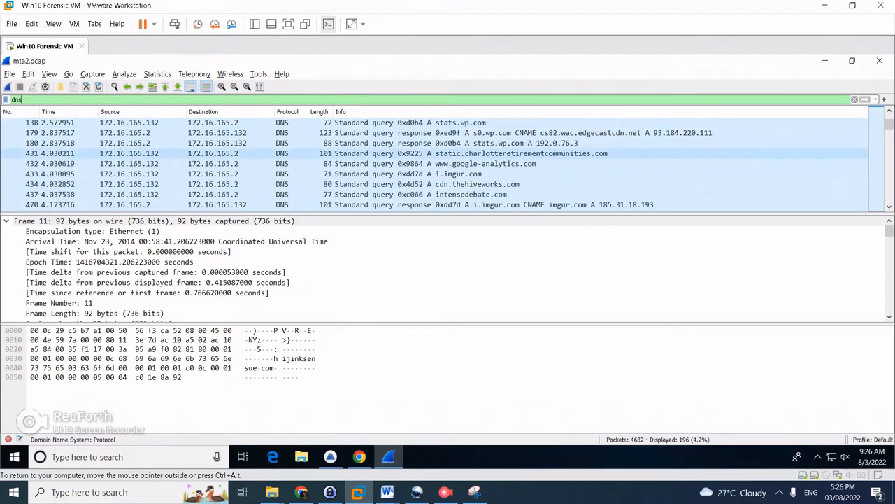
scroll(490, 168, "down", 1)
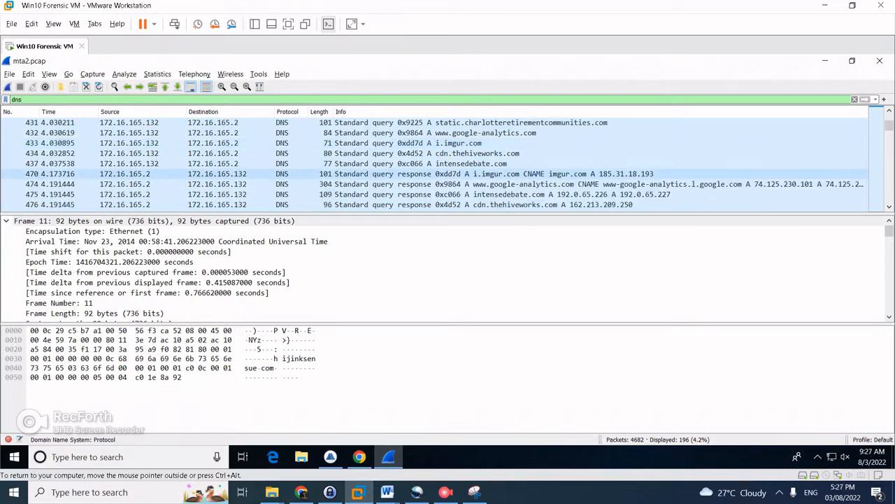
scroll(490, 173, "down", 1)
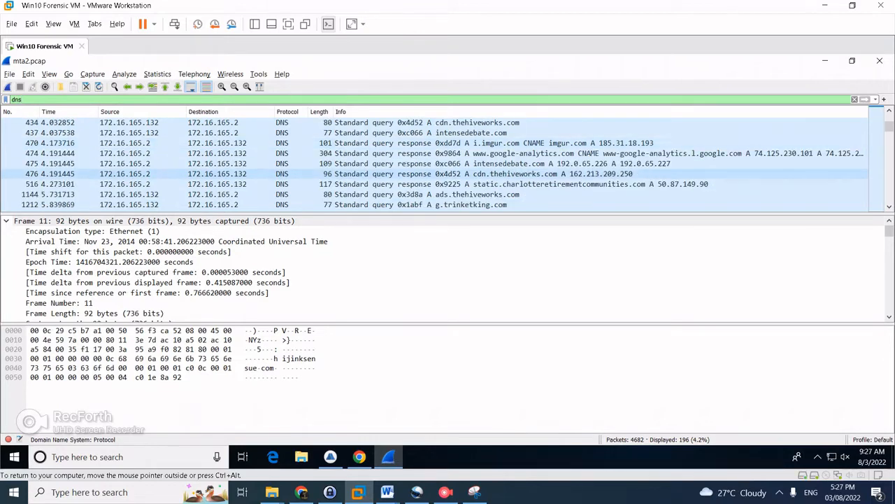
scroll(490, 153, "down", 1)
scroll(490, 154, "down", 1)
scroll(490, 154, "up", 1)
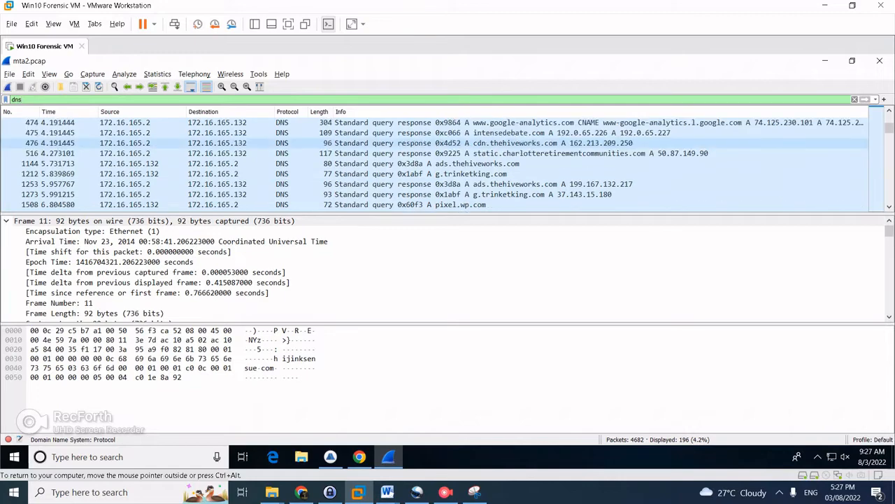
left_click(489, 174)
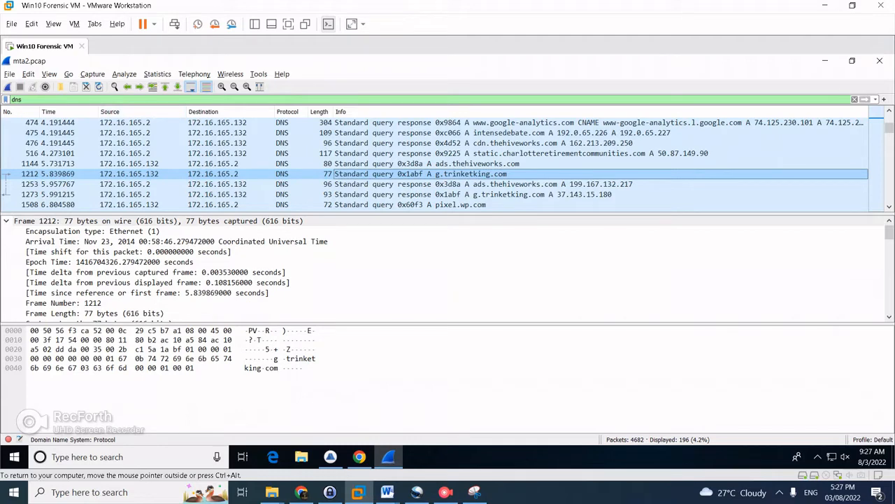
Clear the dns display filter to show the packets surrounding the selected g.trinketking.com query
left_click(22, 99)
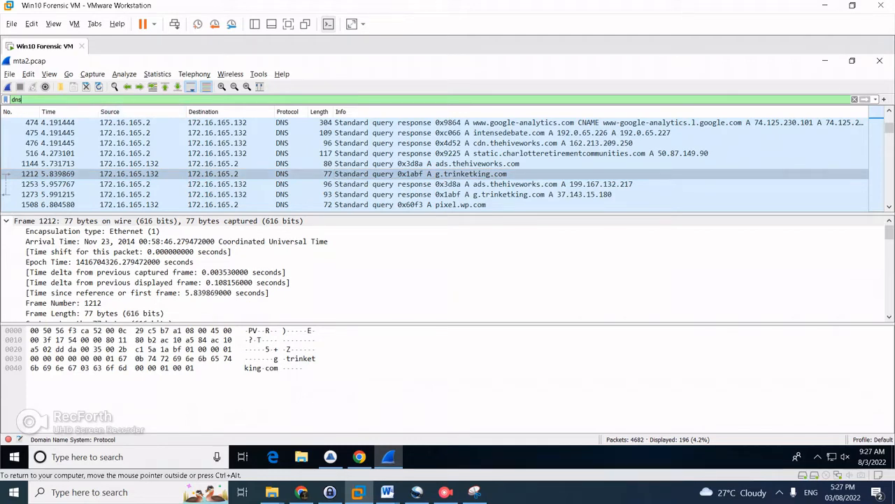
key("BackSpace")
key("BackSpace")
key("BackSpace")
key("Return")
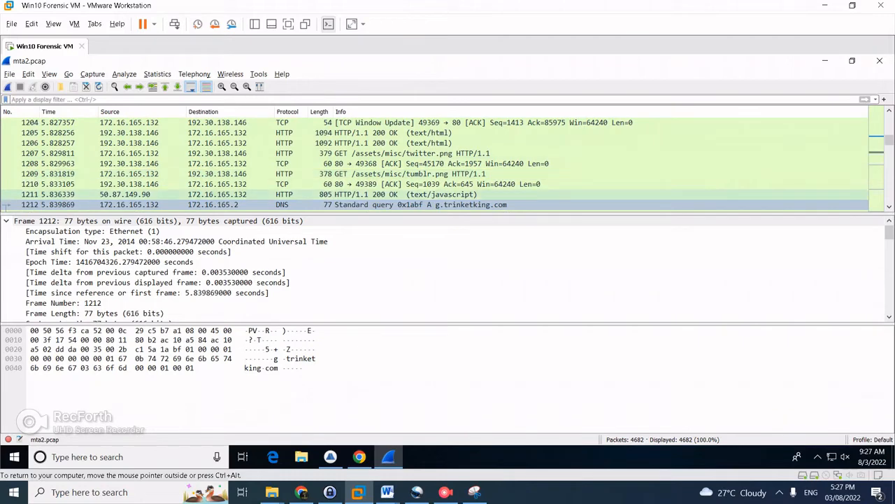
Select HTTP response packet 1211 from 50.87.149.90, just before the g.trinketking.com query, and examine its request URI
left_click(229, 195)
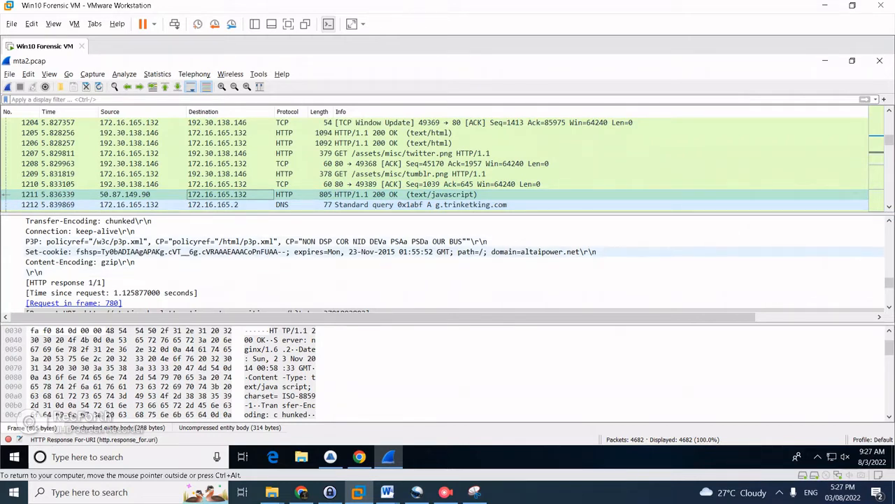
scroll(447, 262, "down", 2)
scroll(448, 262, "down", 2)
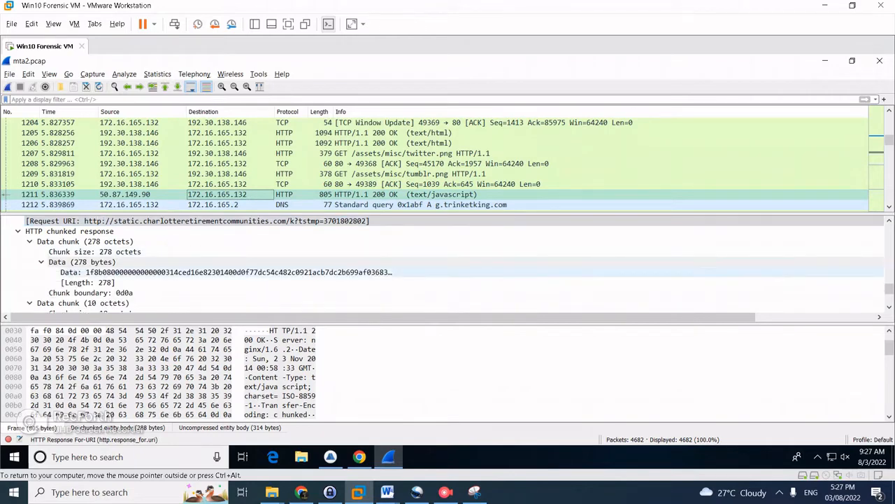
scroll(448, 262, "down", 3)
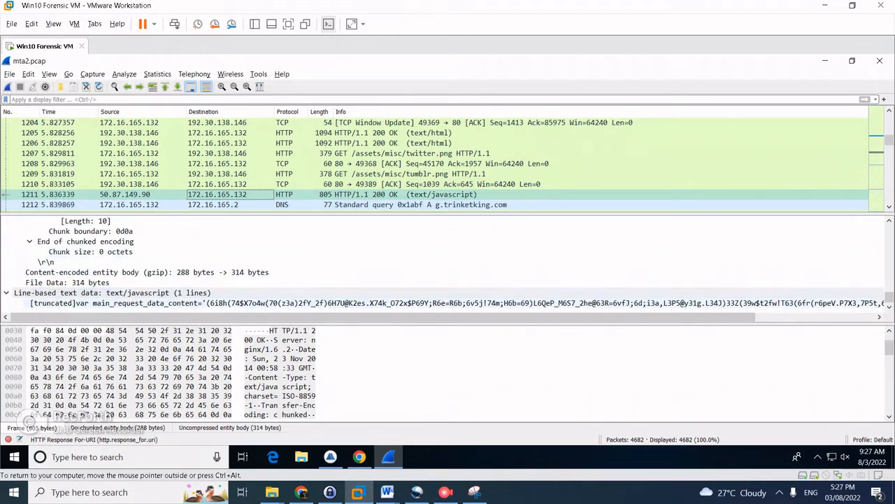
scroll(448, 277, "up", 5)
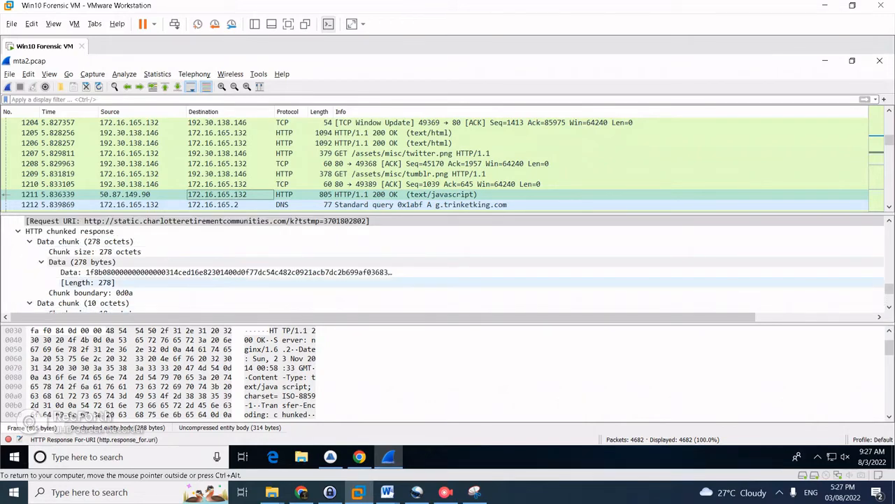
scroll(448, 266, "up", 1)
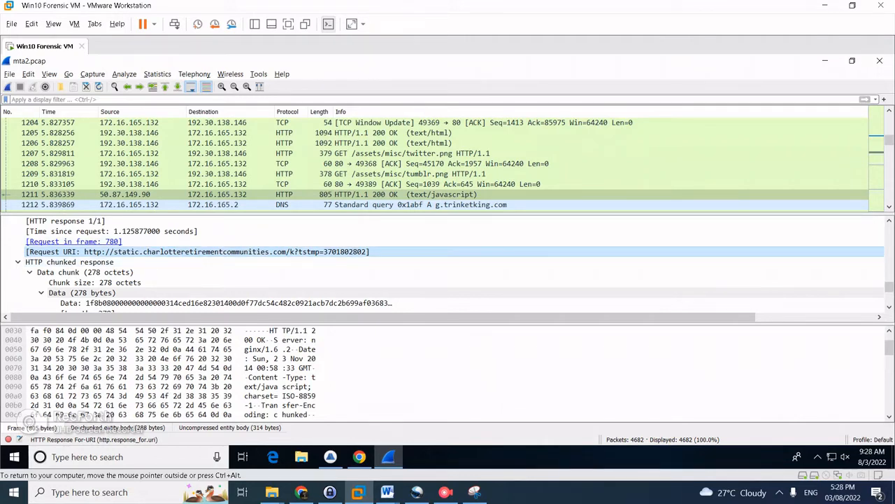
Examine the obfuscated main_request_data_content line in the text/javascript data of packet 1211
scroll(448, 266, "down", 5)
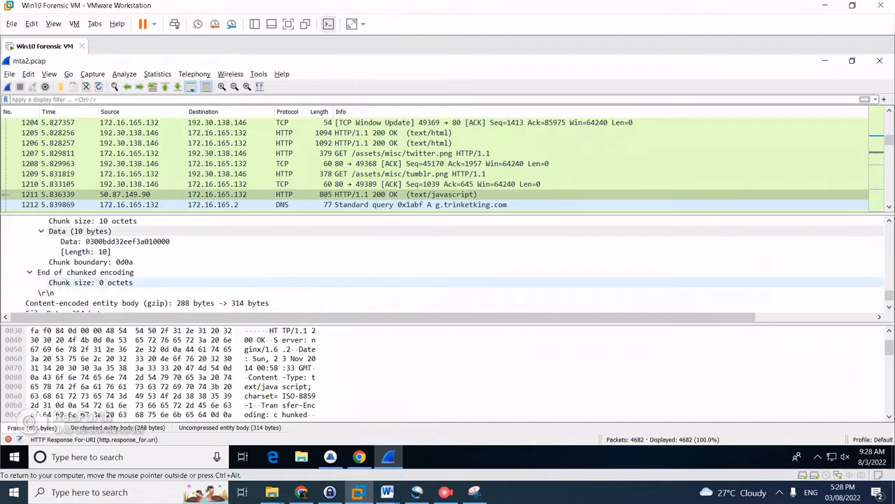
scroll(448, 280, "up", 2)
scroll(448, 266, "down", 3)
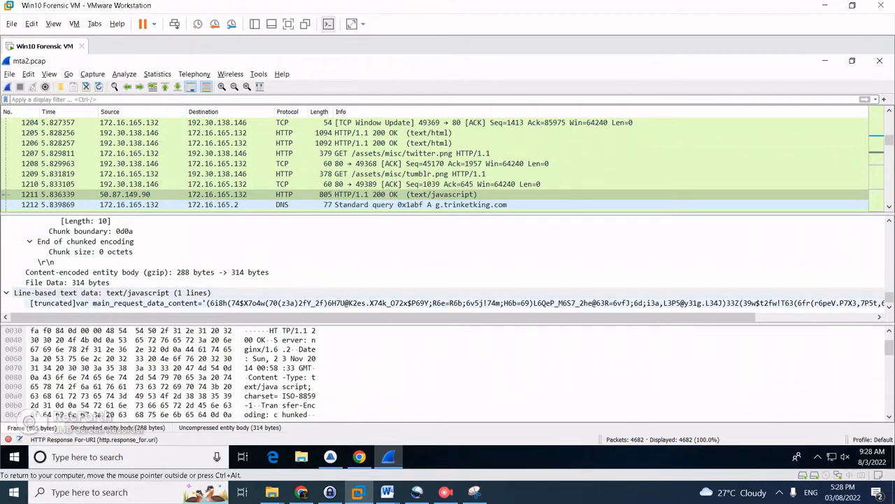
left_click(280, 303)
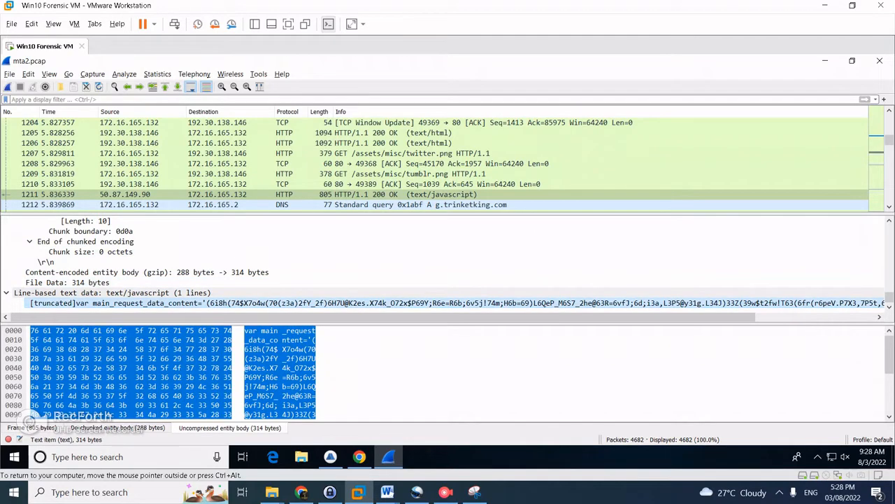
left_click_drag(350, 316, 470, 317)
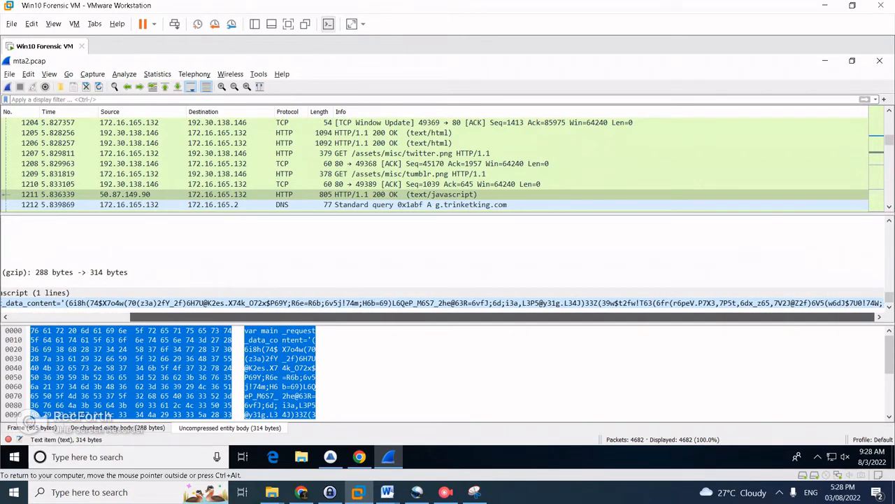
left_click_drag(470, 317, 351, 317)
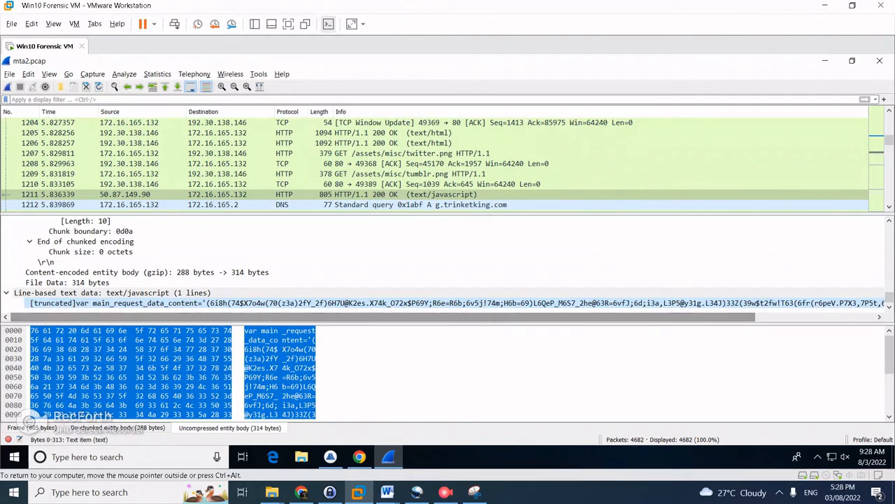
left_click(336, 293)
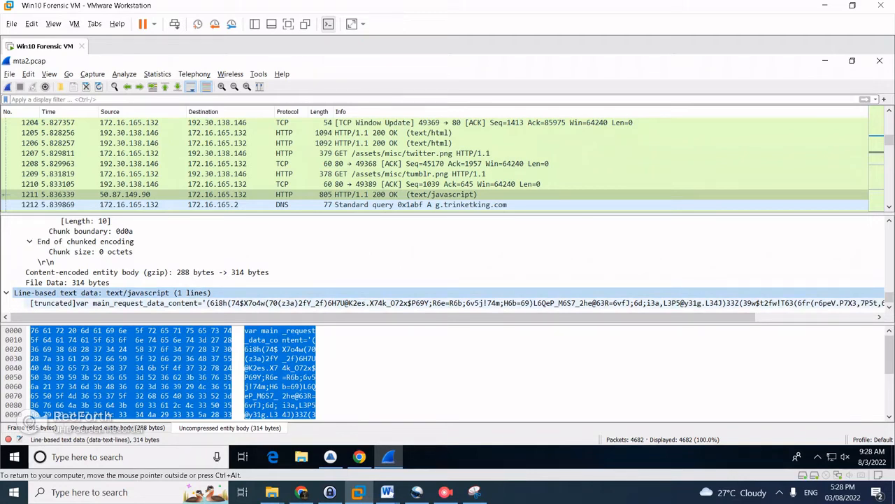
left_click(335, 303)
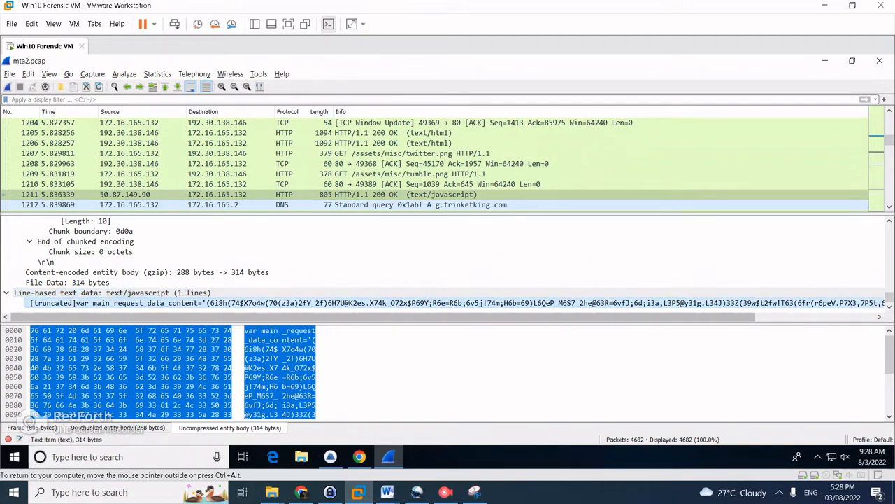
Select the Request URI field of packet 1211 and compare it with the CyberDefenders question 8 answer in Chrome
scroll(448, 266, "up", 3)
scroll(231, 282, "up", 3)
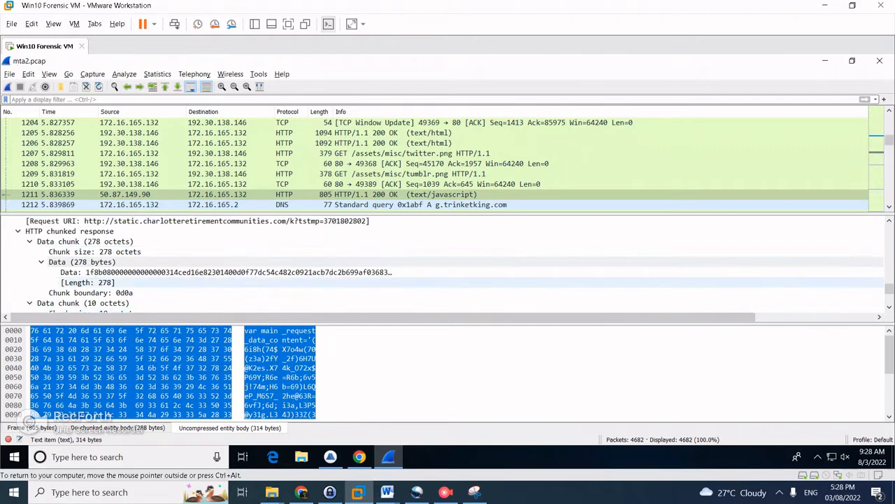
left_click(231, 283)
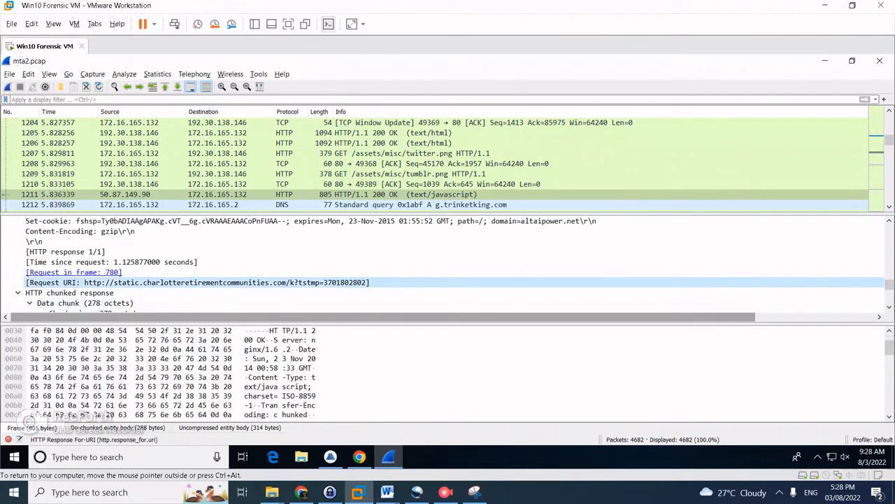
key("alt+Tab")
key("alt+Tab")
key("alt+Tab")
key("alt+Tab")
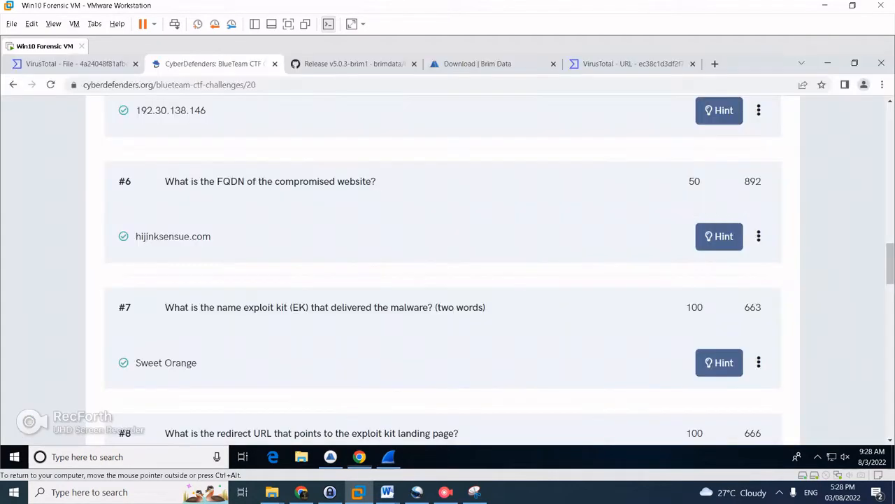
scroll(448, 266, "down", 1)
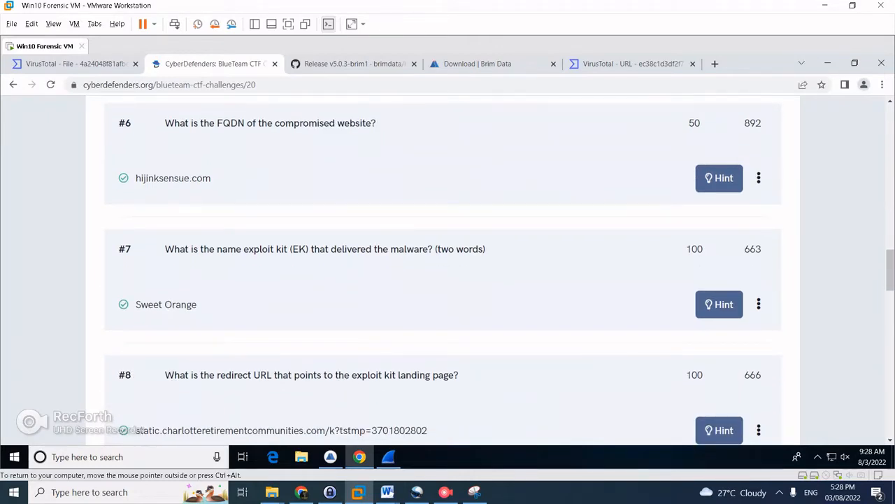
left_click(779, 493)
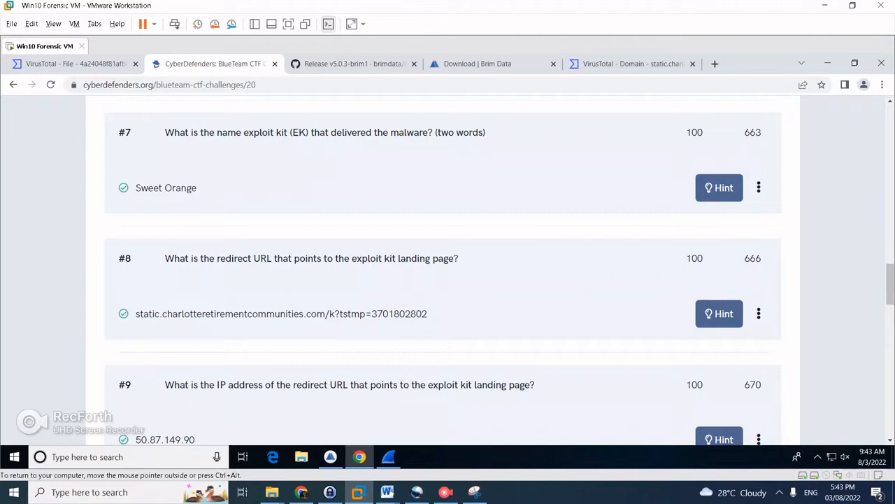
Compare the VirusTotal passive DNS IP of static.charlotteretirementcommunities.com with the CyberDefenders question 9 answer
left_click_drag(135, 313, 305, 313)
left_click(629, 64)
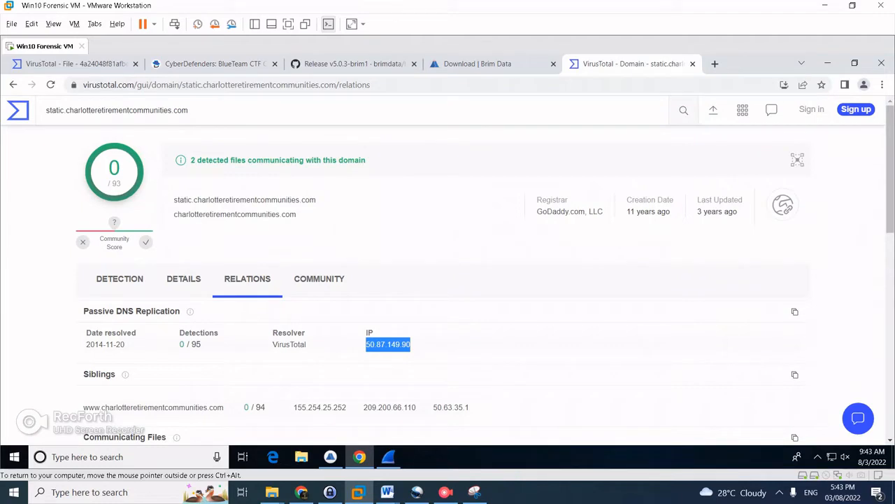
left_click(210, 64)
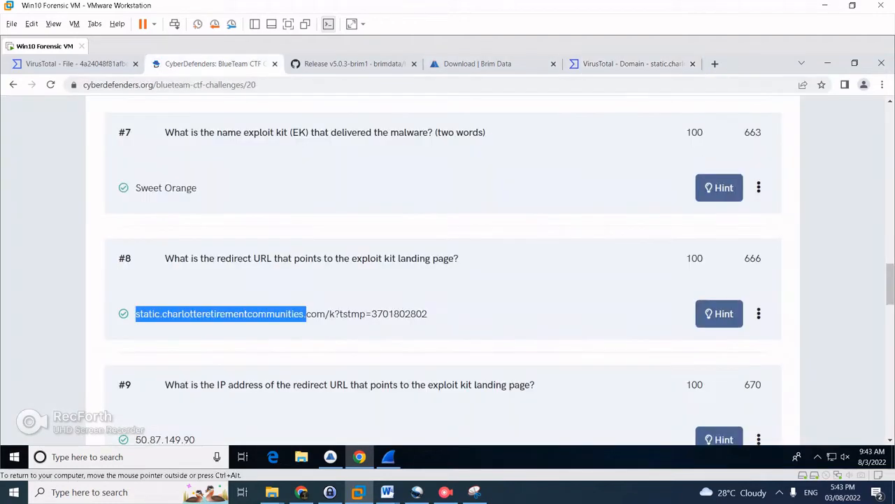
scroll(448, 270, "down", 1)
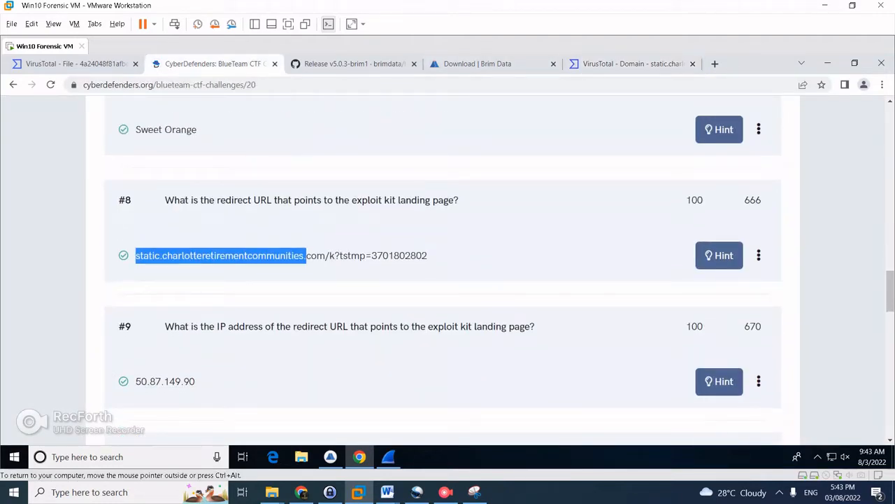
left_click(490, 270)
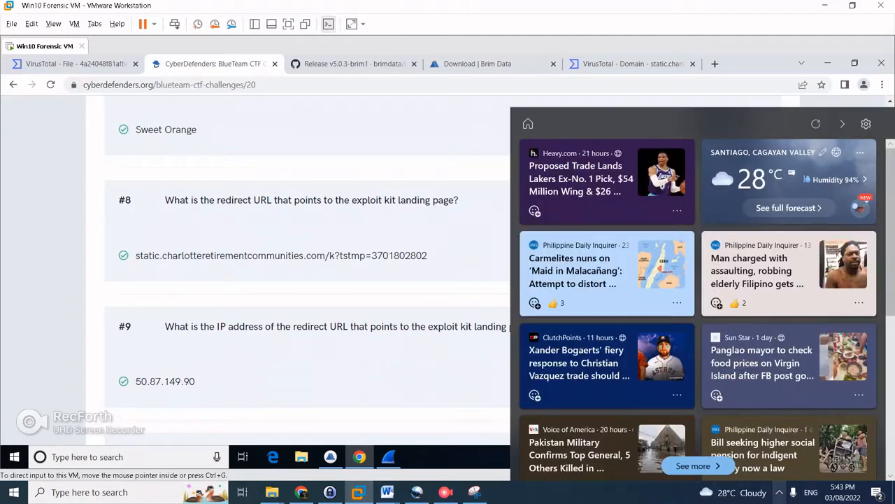
left_click(779, 492)
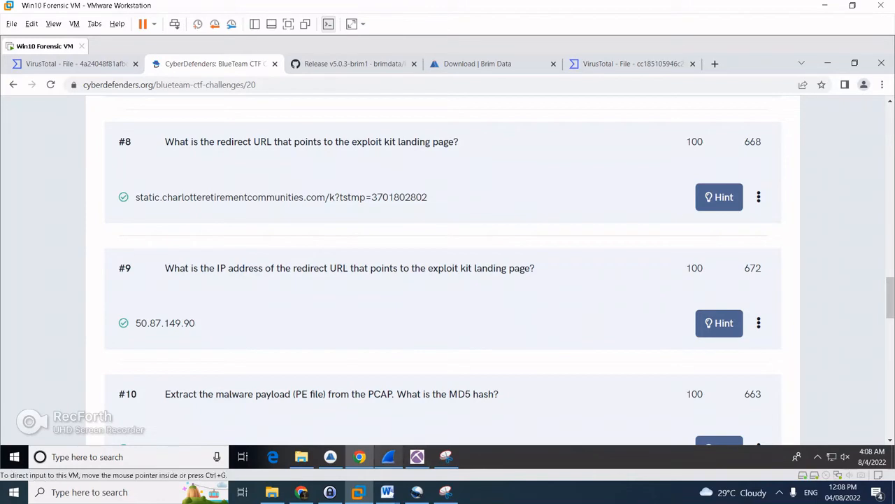
Open the HTTP object export list for mta2.pcap in Wireshark, filter it by trinketking.com, and widen the window to show full filenames
left_click(388, 457)
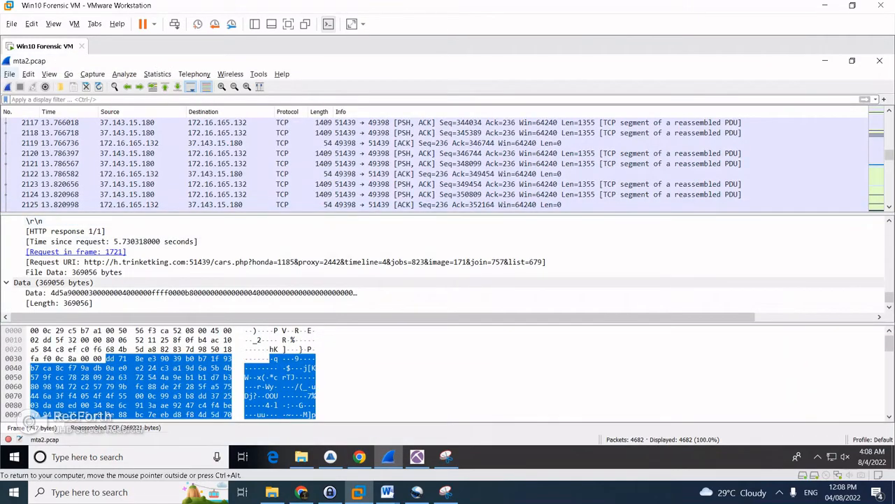
left_click(9, 73)
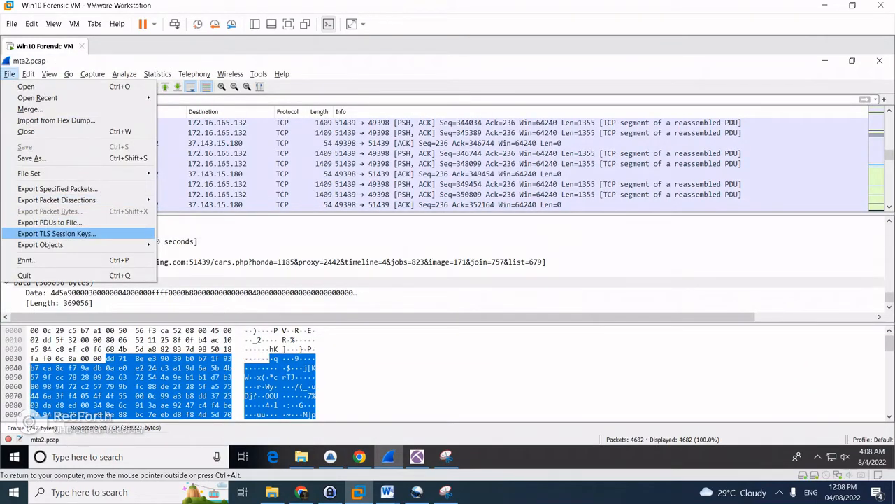
mouse_move(84, 244)
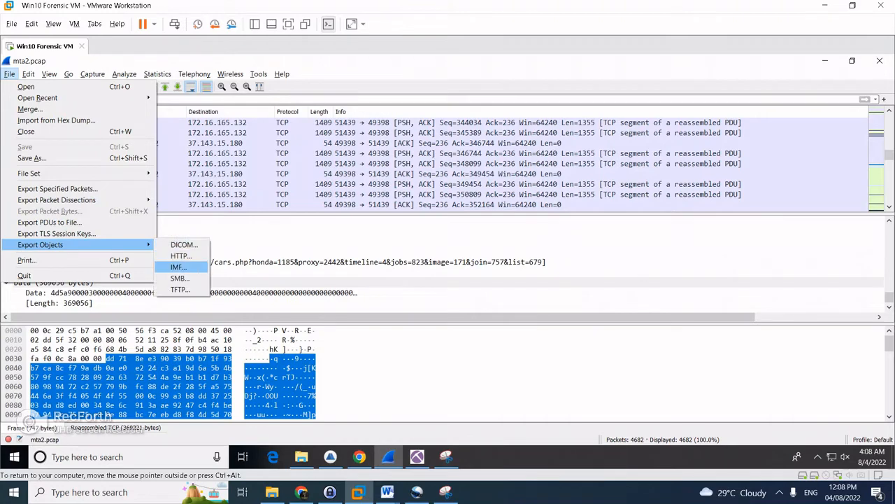
left_click(180, 256)
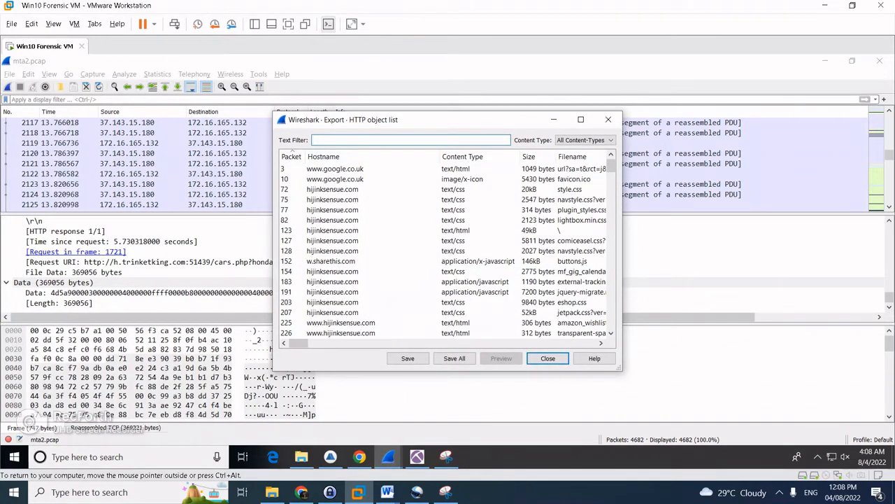
type("trink")
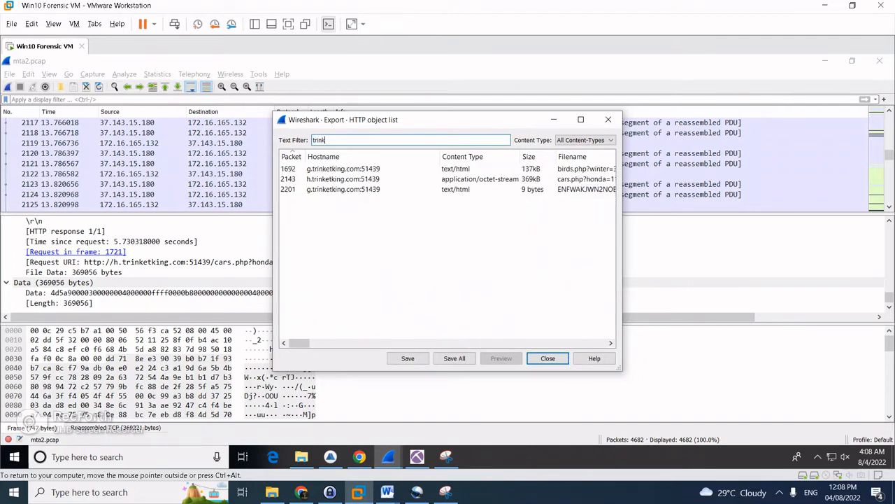
type("etking.com")
left_click_drag(621, 371, 810, 378)
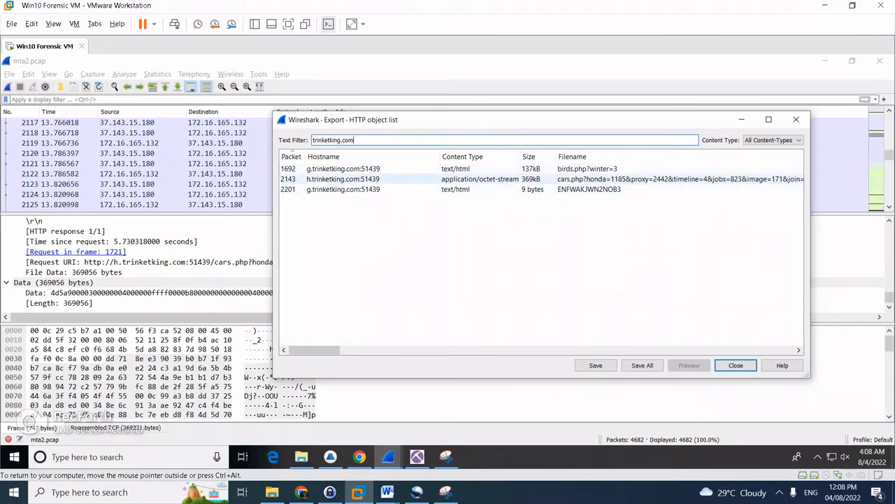
Try to save the application/octet-stream object from packet 2143 into Downloads, replacing the existing cars.php file, and leave the export list
left_click(482, 179)
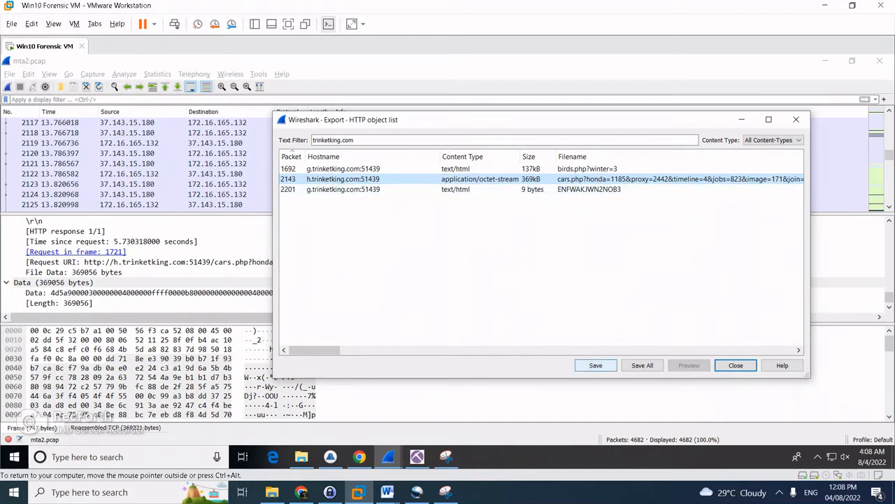
left_click(596, 364)
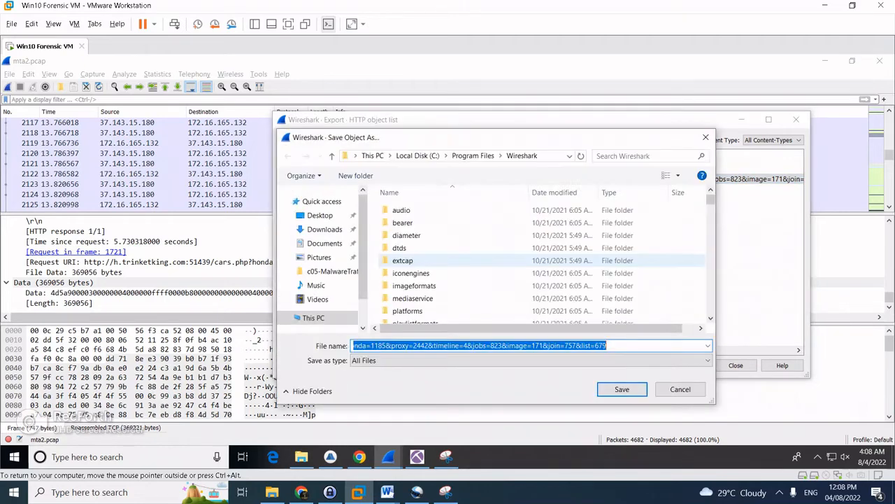
left_click(325, 229)
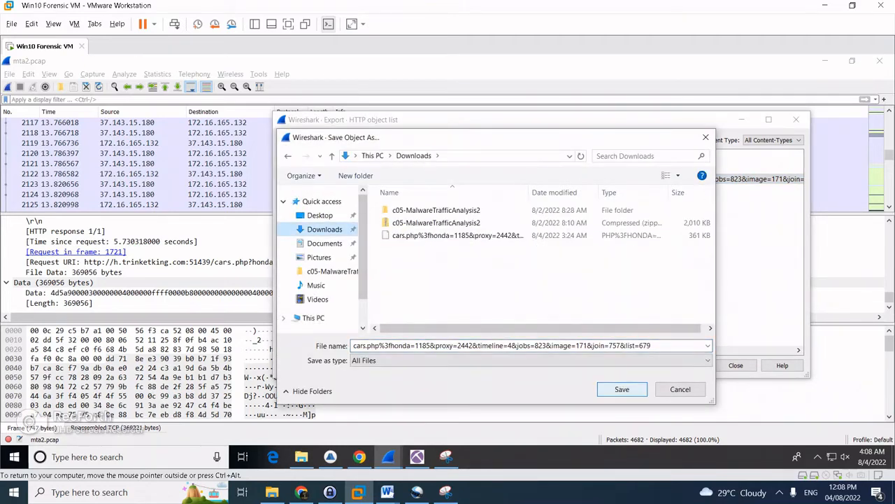
left_click(622, 389)
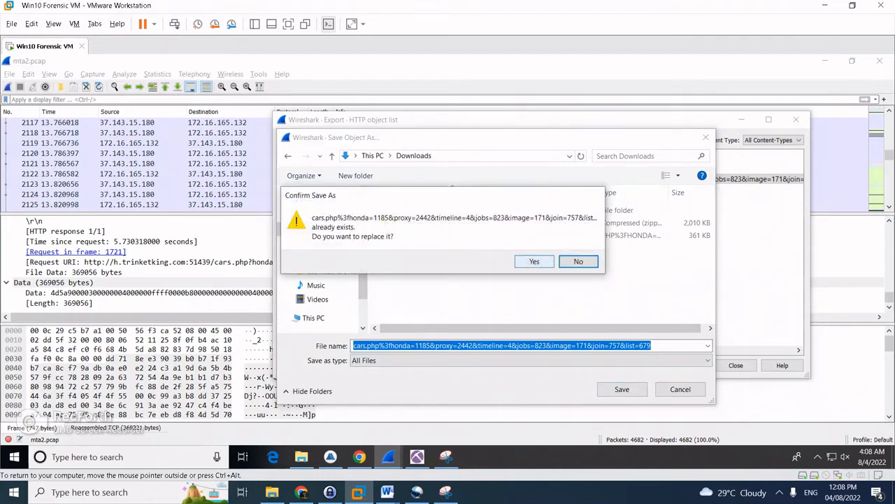
left_click(534, 261)
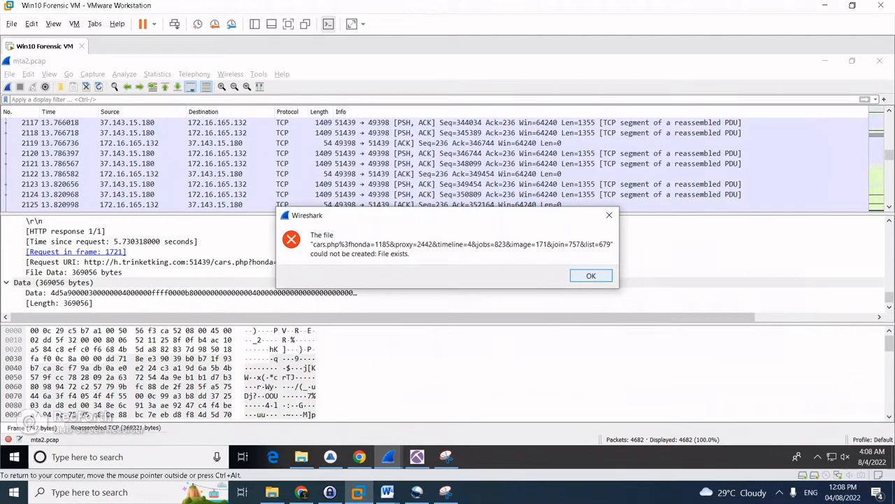
key("Return")
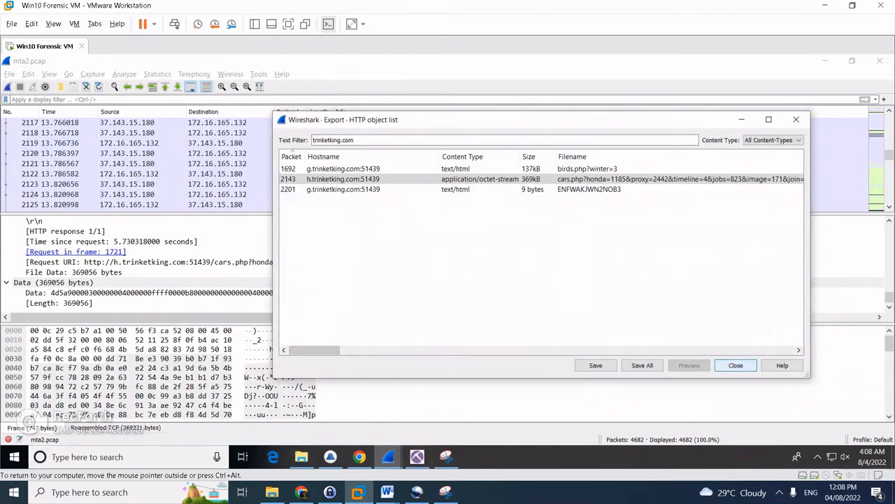
left_click(736, 365)
In the Downloads folder, calculate all CRC SHA checksums of the extracted cars.php file and read the results
left_click(302, 456)
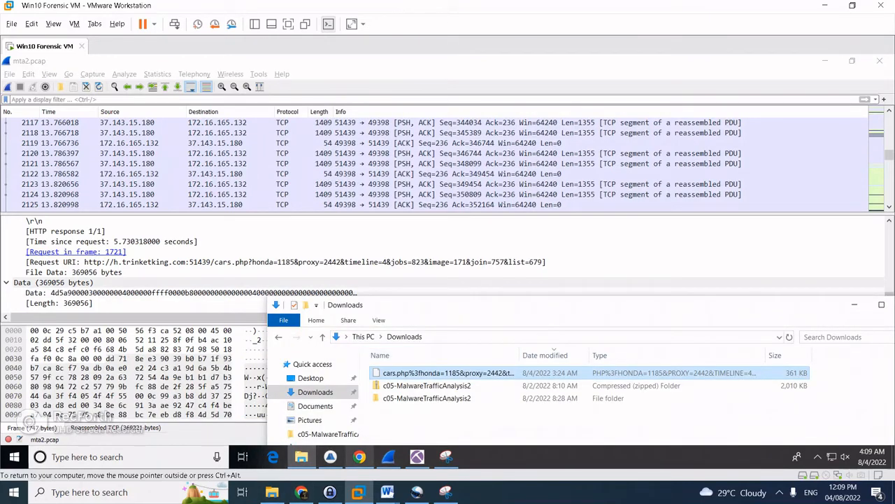
mouse_move(359, 456)
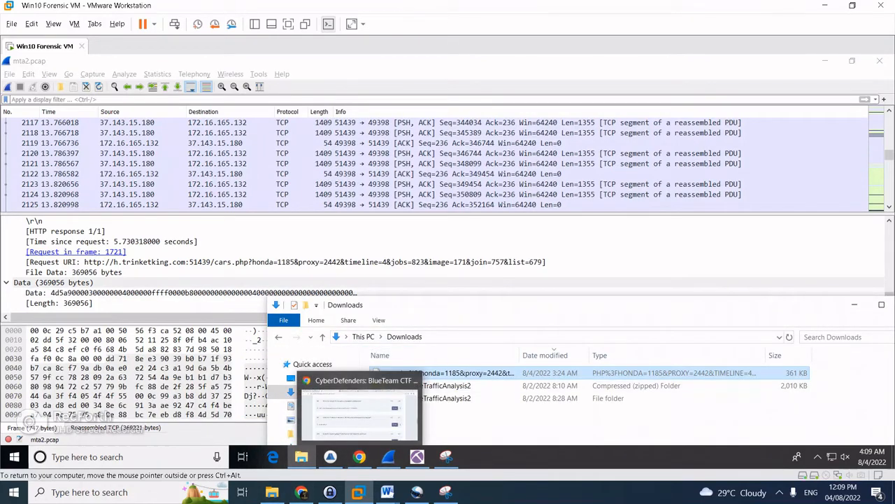
right_click(477, 369)
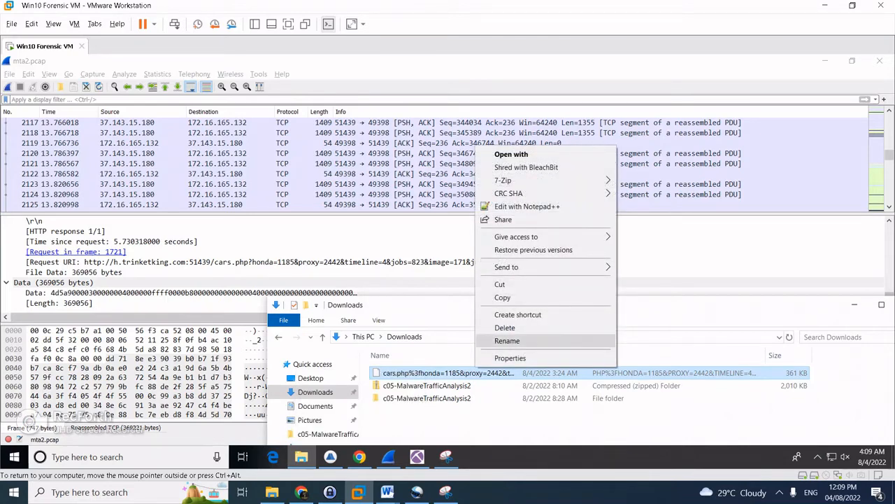
mouse_move(517, 193)
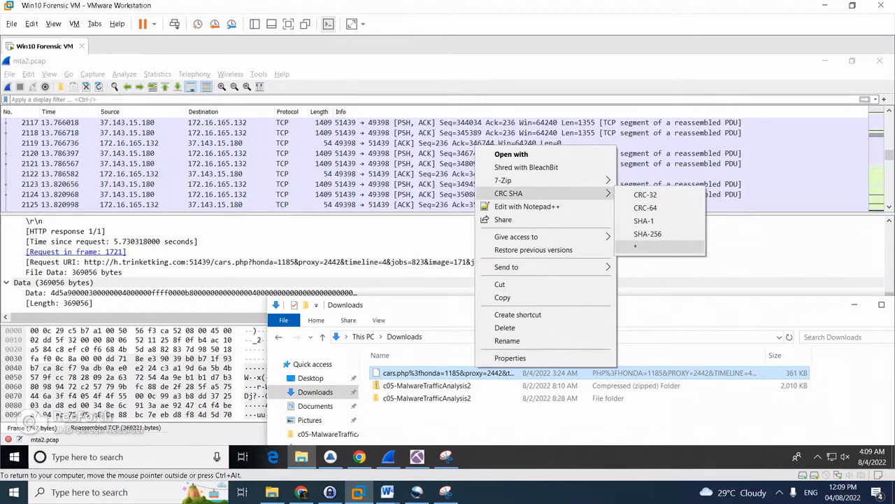
left_click(657, 246)
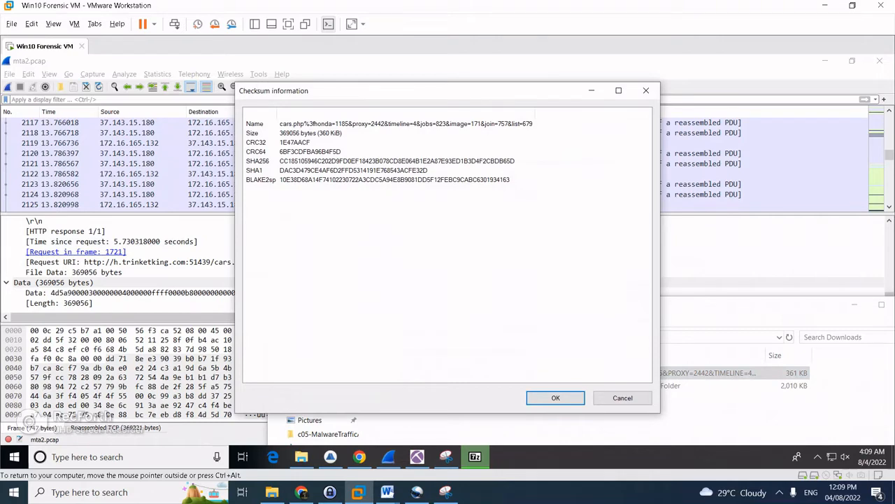
left_click(645, 90)
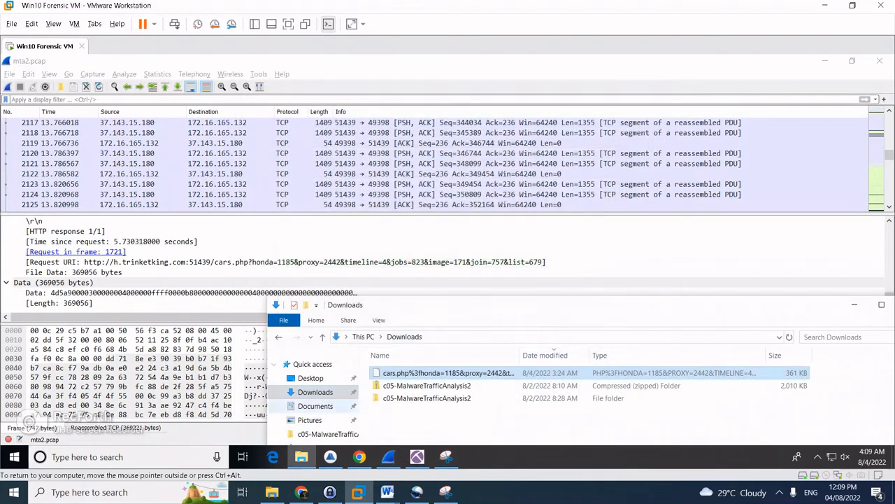
In Chrome, select the MD5 hash in the payload's VirusTotal details and compare it with the CyberDefenders question 10 answer
left_click(359, 457)
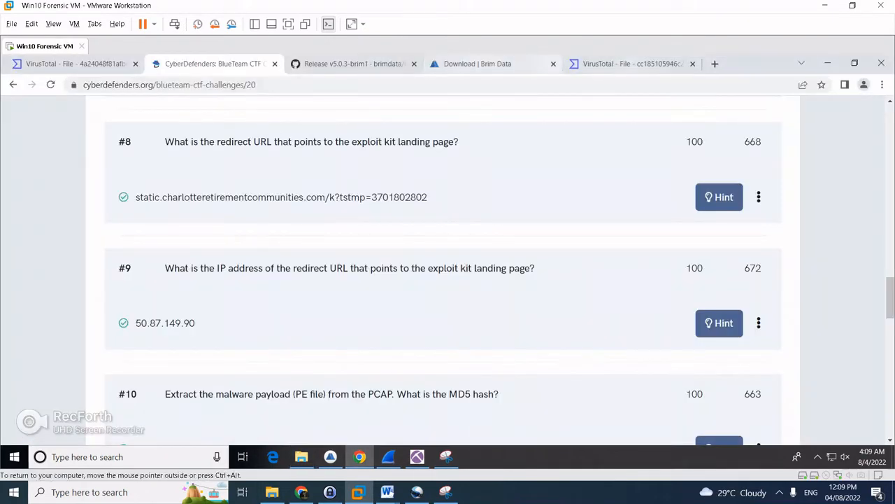
left_click(632, 63)
scroll(447, 282, "up", 5)
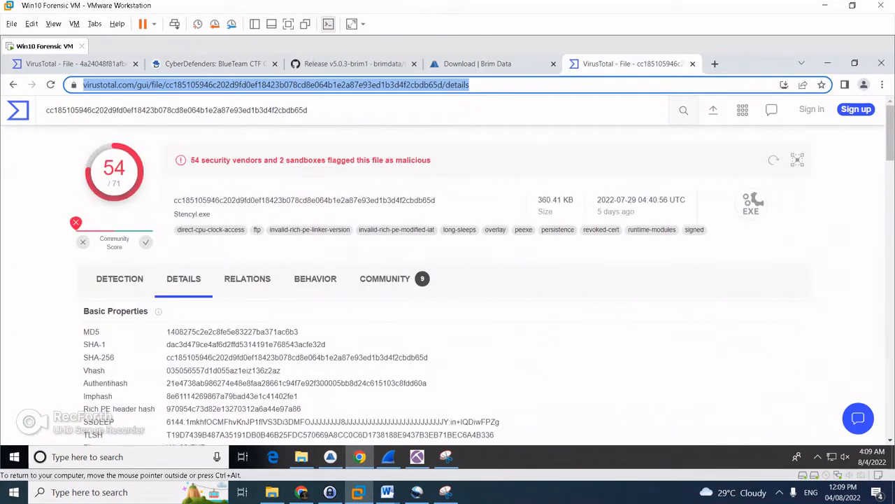
left_click_drag(299, 332, 165, 332)
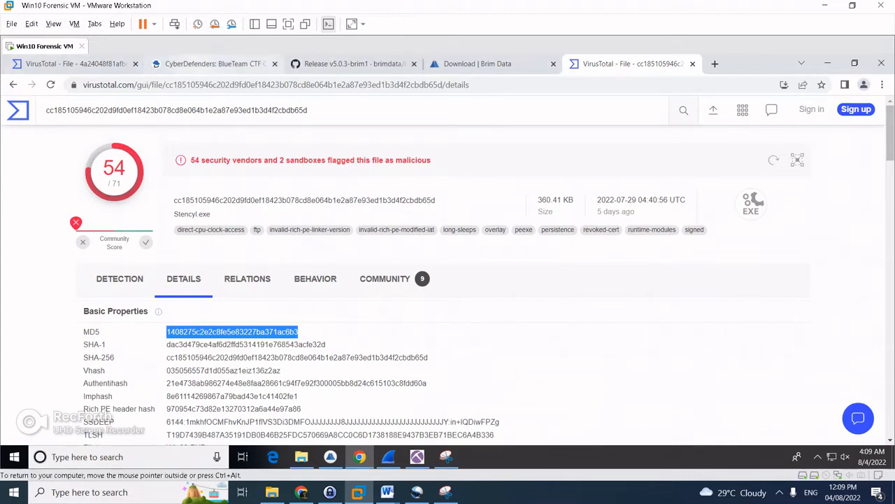
left_click(214, 63)
scroll(448, 273, "down", 1)
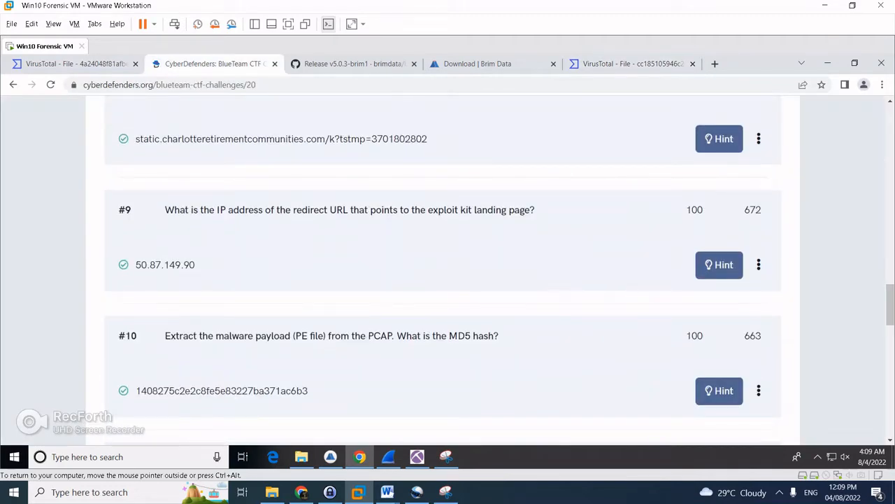
scroll(448, 273, "down", 1)
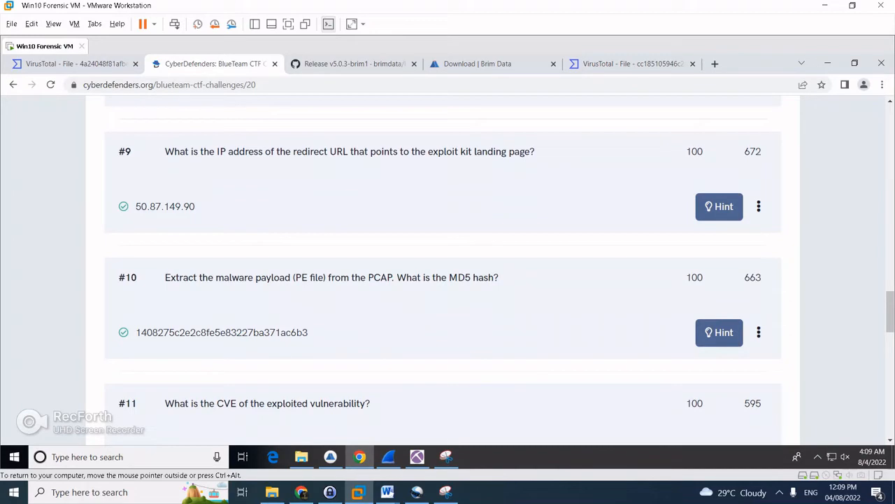
In Brim, run the Suricata Alerts by Category query and pivot to the logs of the Exploit Kit Activity Detected category
left_click(330, 457)
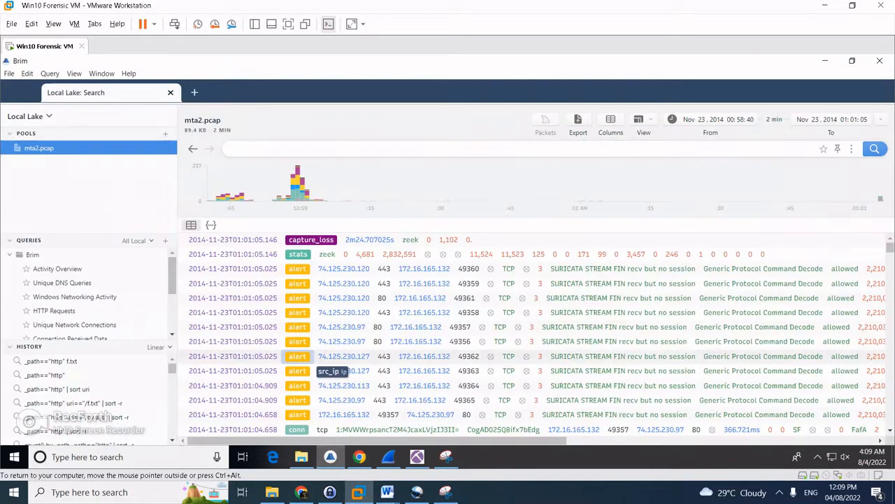
scroll(91, 294, "down", 3)
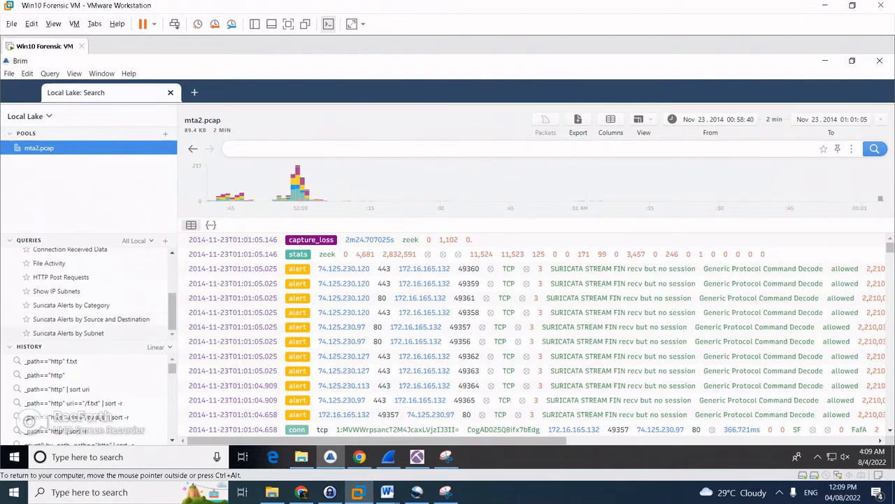
left_click(71, 305)
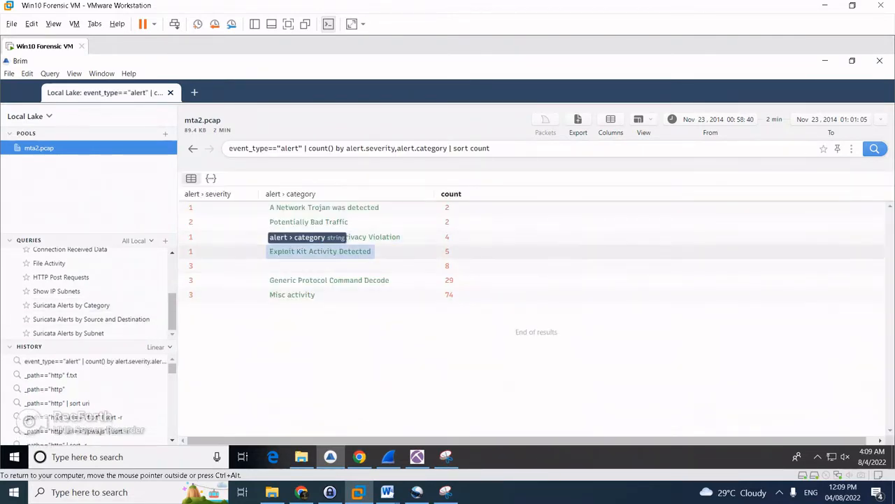
right_click(363, 251)
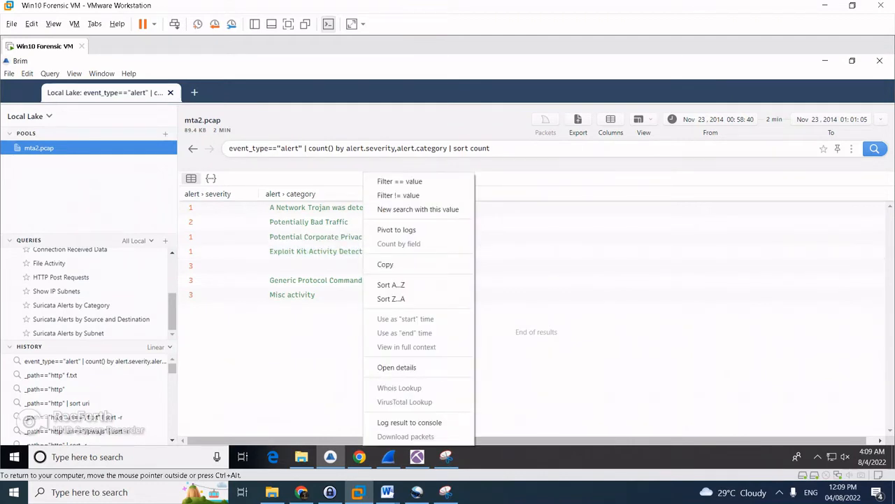
left_click(396, 229)
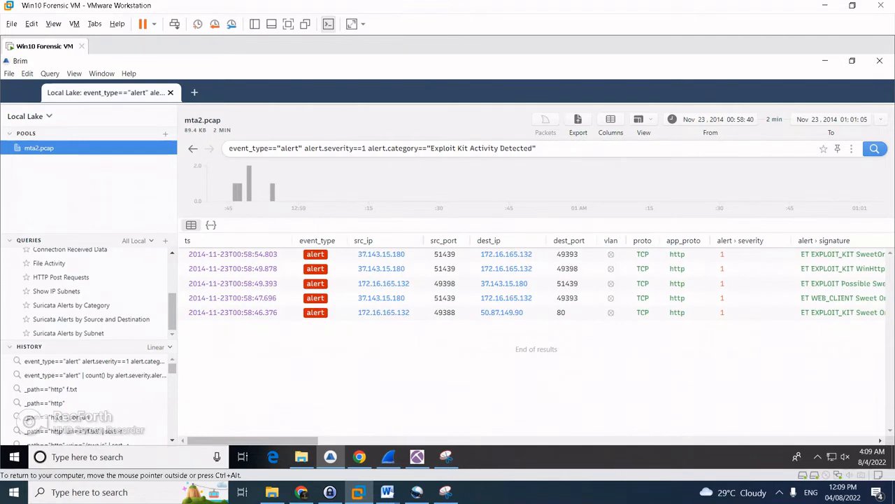
Examine the alert signatures for a CVE and compare it with the CyberDefenders question 11 answer in Chrome
left_click_drag(252, 441, 317, 441)
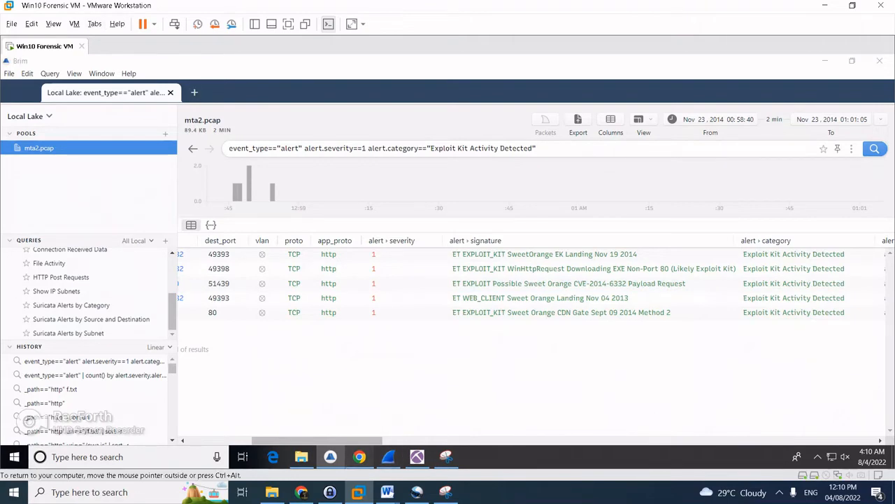
left_click(359, 457)
scroll(448, 270, "down", 1)
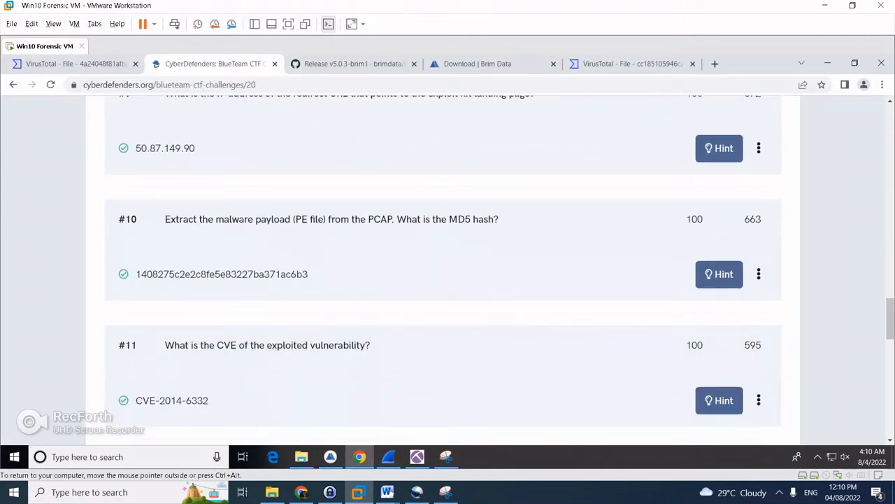
Read CyberDefenders question 12 about the longest-analyzed file's mime-type and go back to Brim's saved queries
scroll(448, 270, "down", 2)
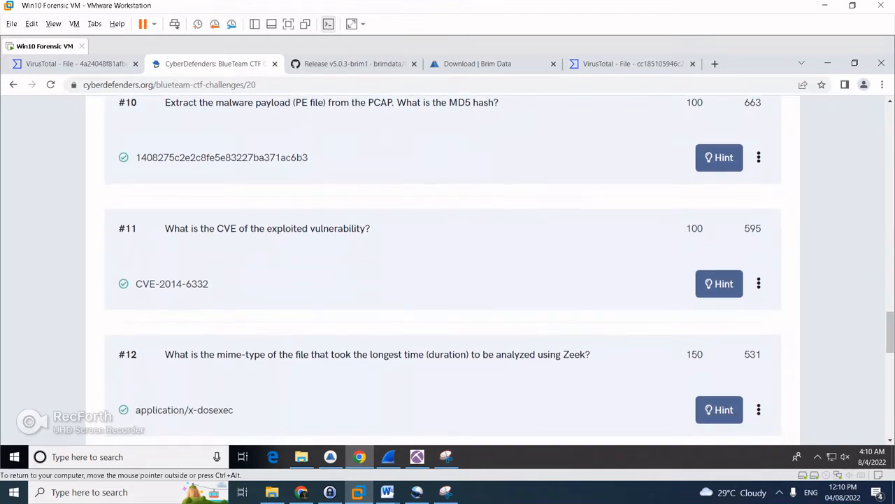
scroll(448, 270, "up", 1)
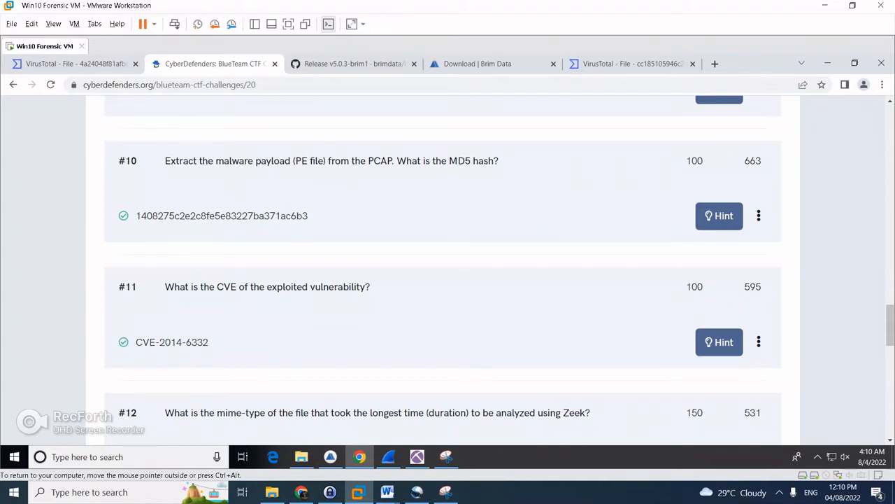
left_click(330, 457)
scroll(87, 294, "up", 3)
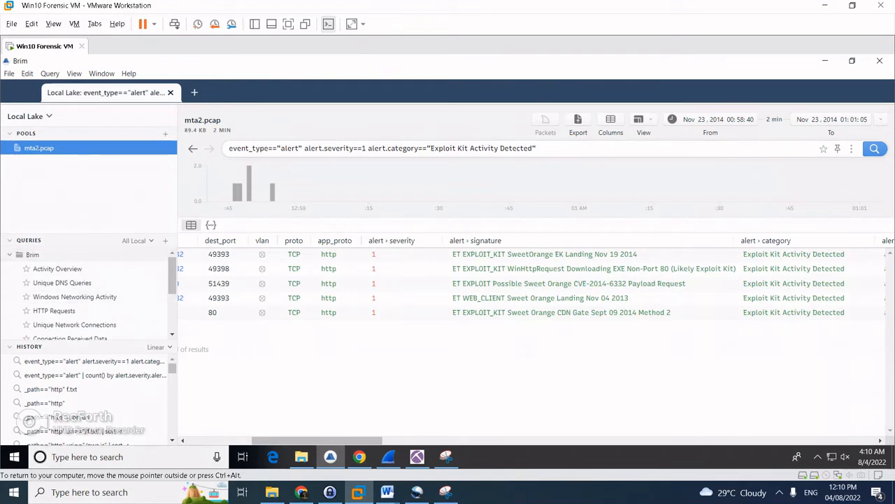
Run the Activity Overview query, try rewriting it as _path | sort -r duration, and look through the records
left_click(58, 268)
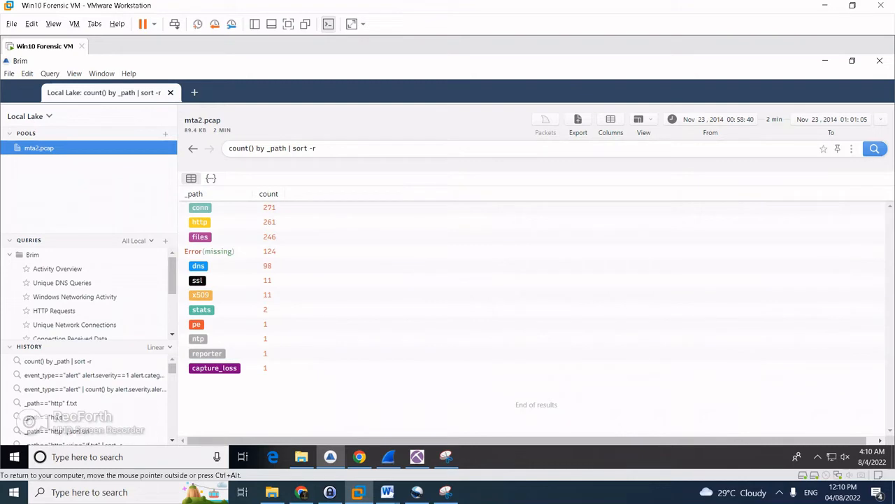
left_click_drag(266, 148, 196, 148)
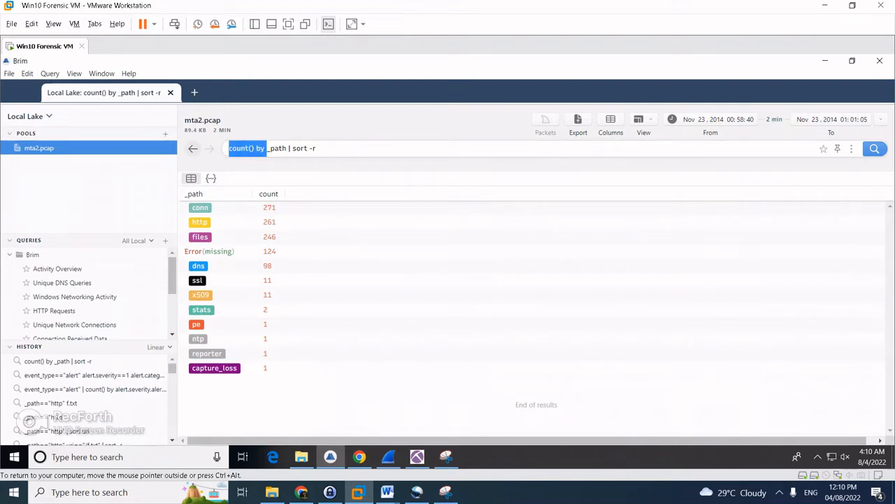
key("BackSpace")
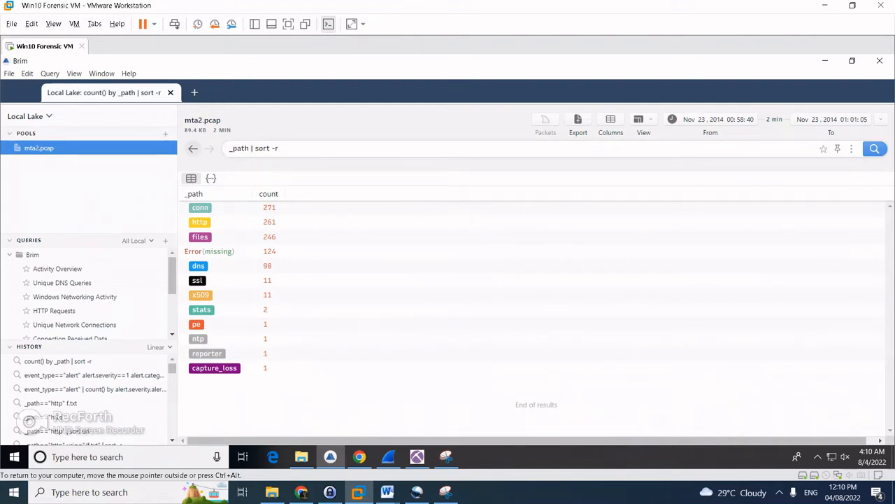
key("Return")
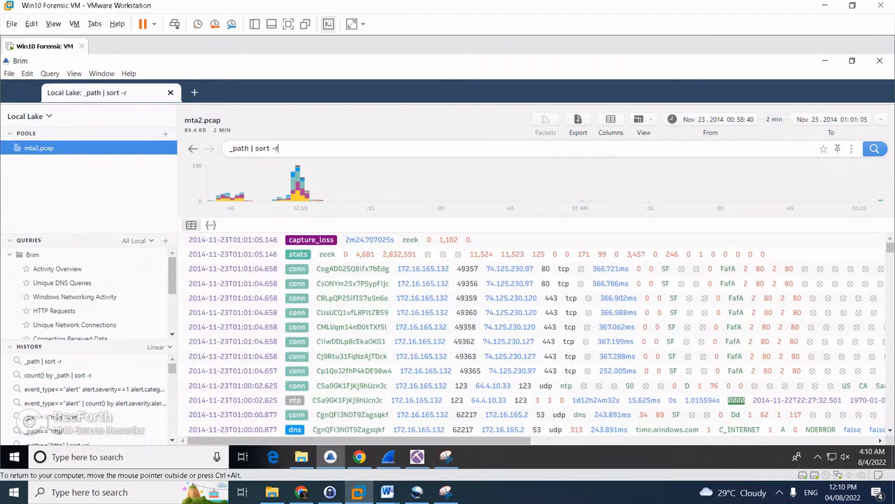
type("duration")
key("Return")
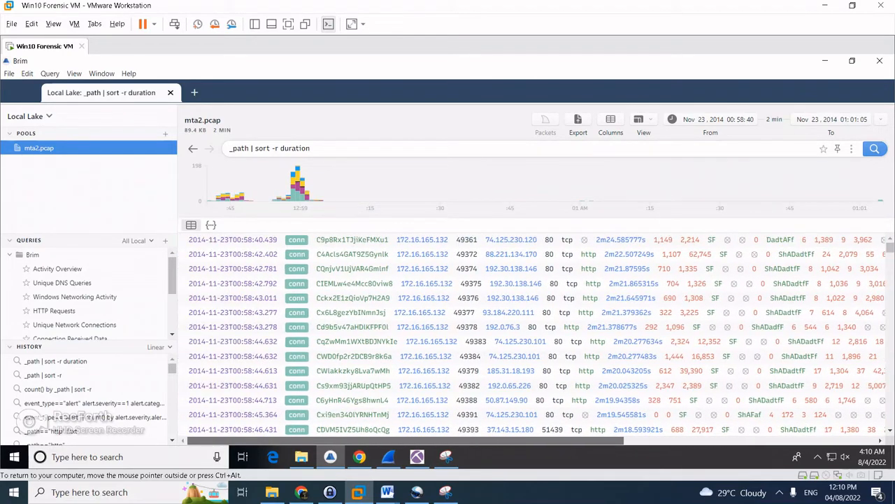
scroll(532, 336, "right", 5)
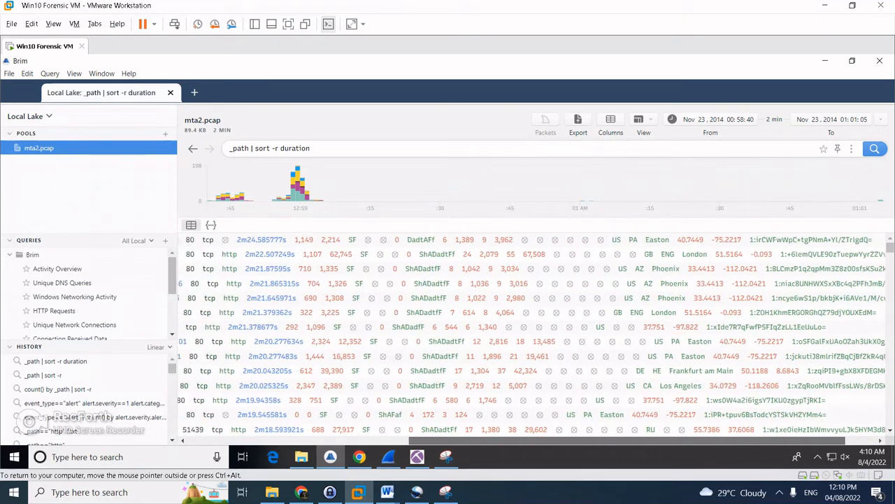
scroll(531, 336, "left", 4)
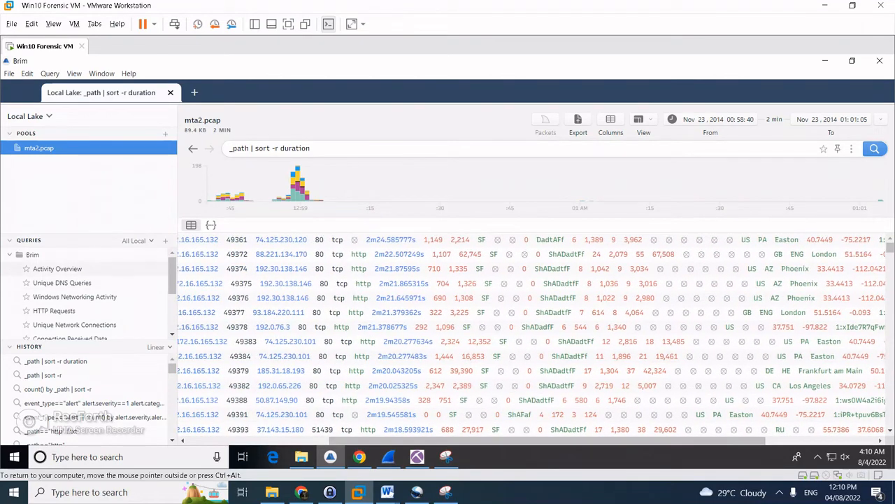
Rerun Activity Overview, filter on the files path, and run the query reduced to _path _path=="files" | sort -r
left_click(57, 269)
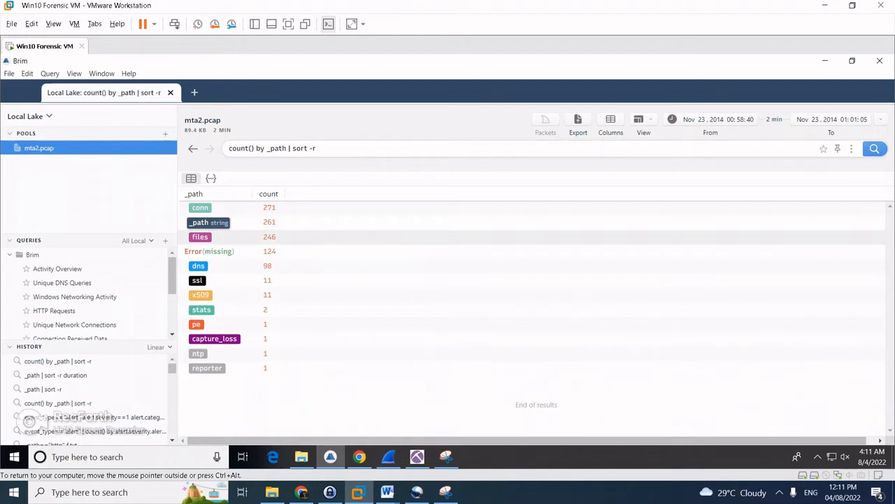
right_click(209, 237)
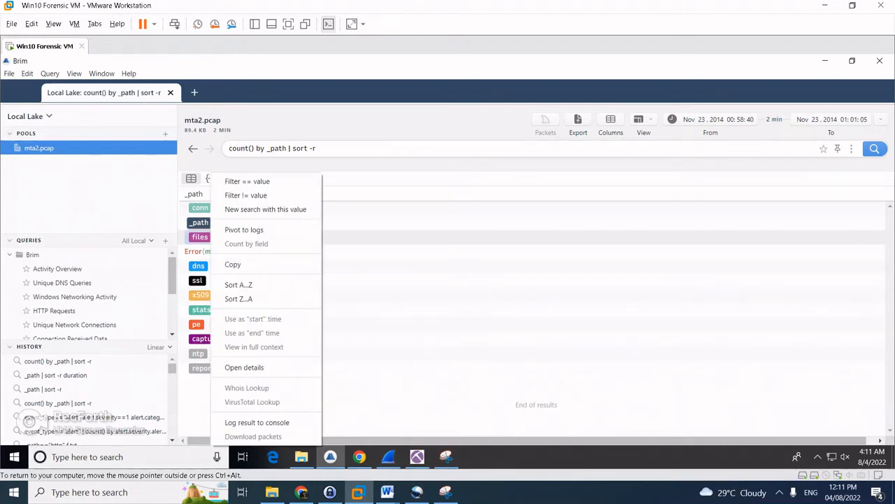
left_click(245, 181)
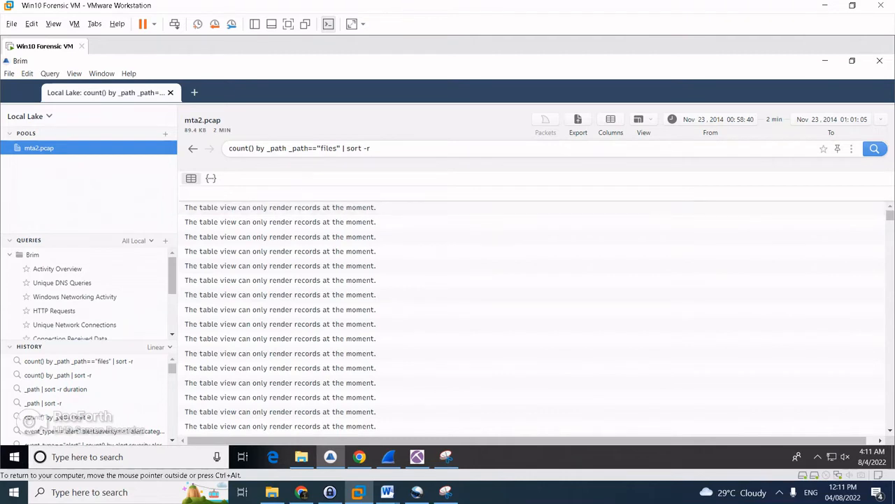
left_click_drag(266, 148, 229, 148)
key("BackSpace")
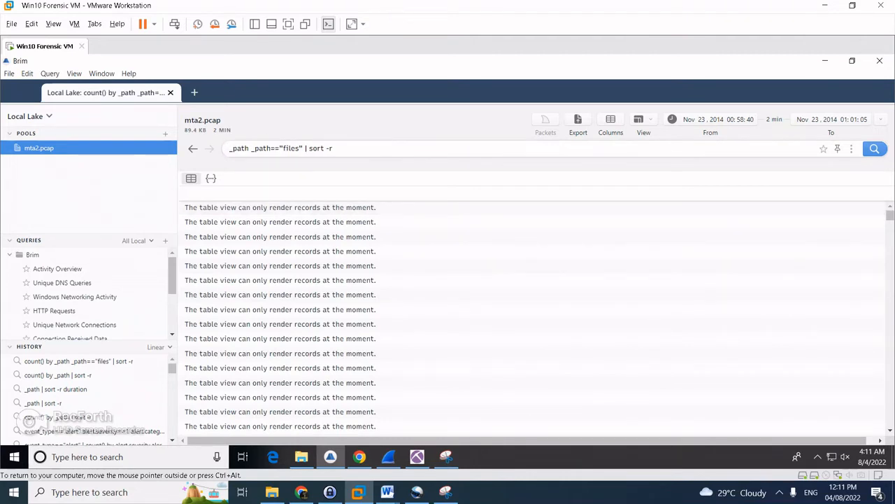
key("Return")
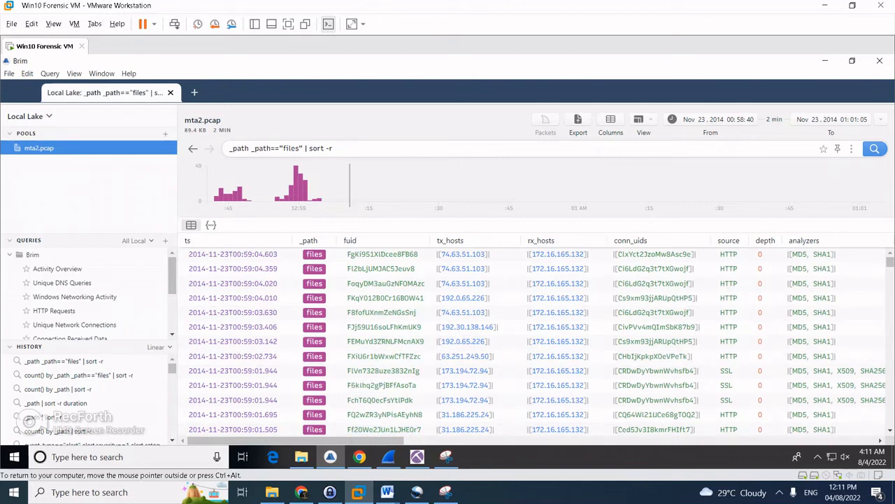
Sort the files records by descending duration and compare the first record's mime_type with the CyberDefenders question 12 answer in Chrome
type("duration")
key("Return")
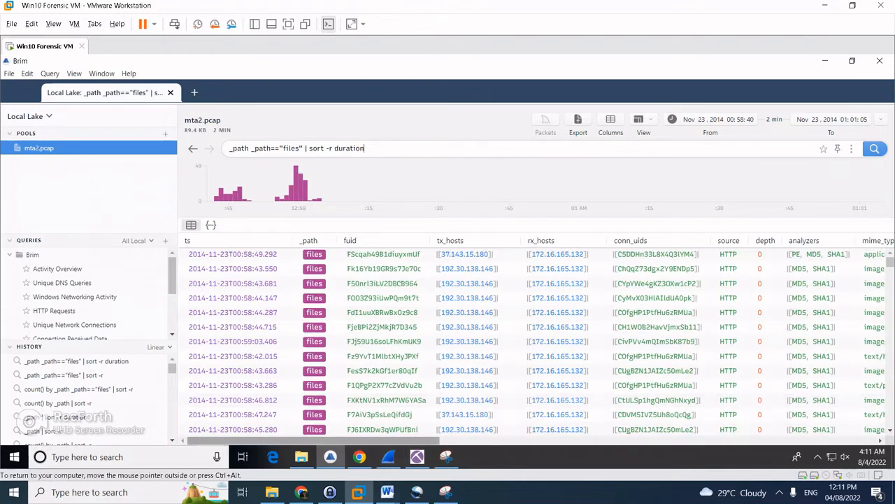
left_click_drag(315, 441, 432, 441)
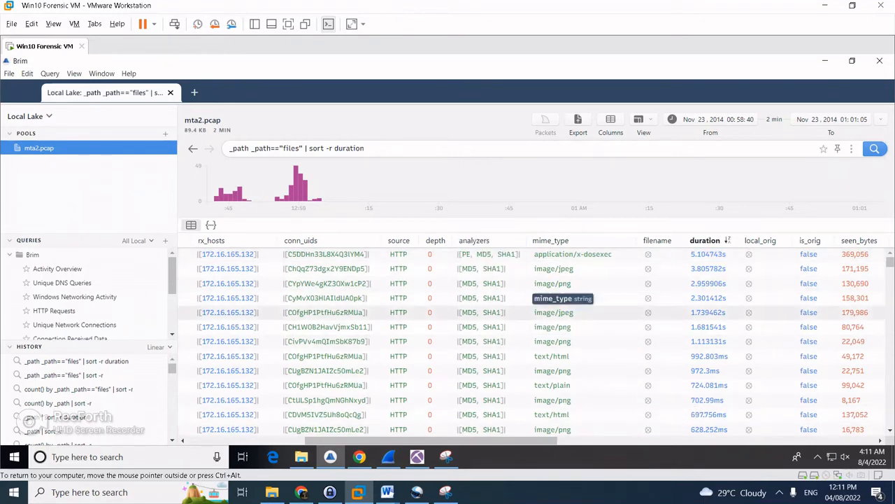
key("alt+Tab")
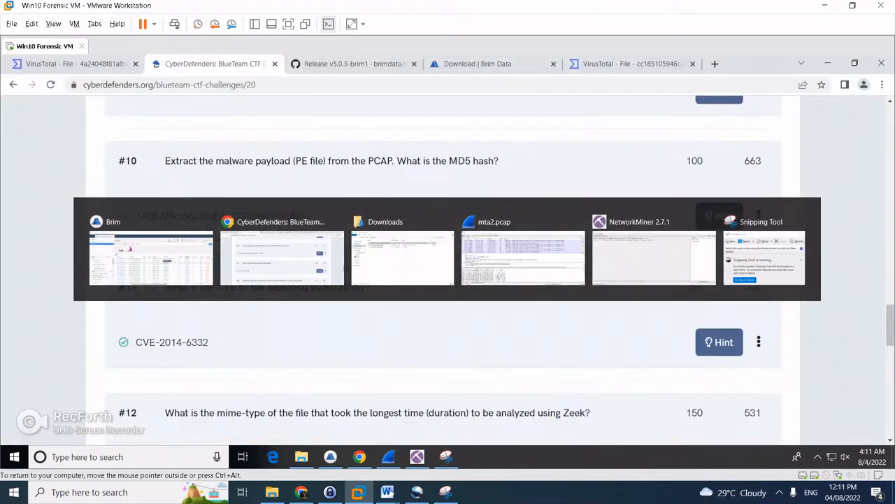
scroll(448, 271, "down", 1)
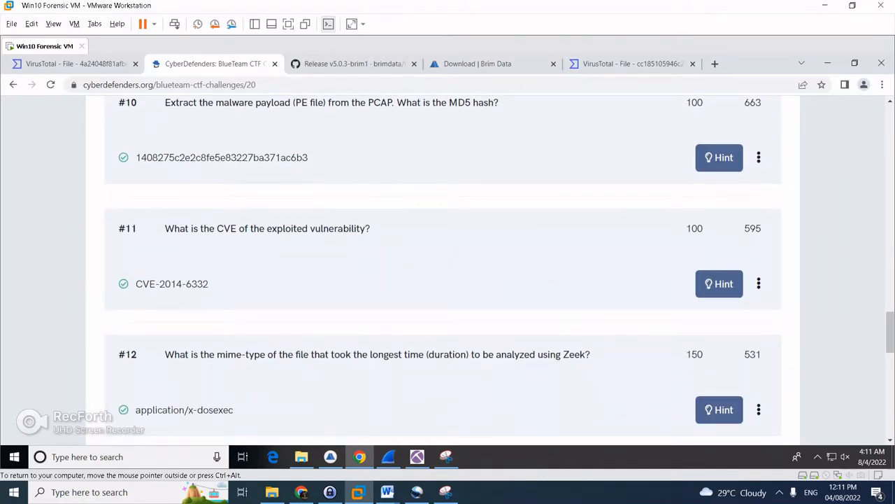
scroll(448, 270, "down", 1)
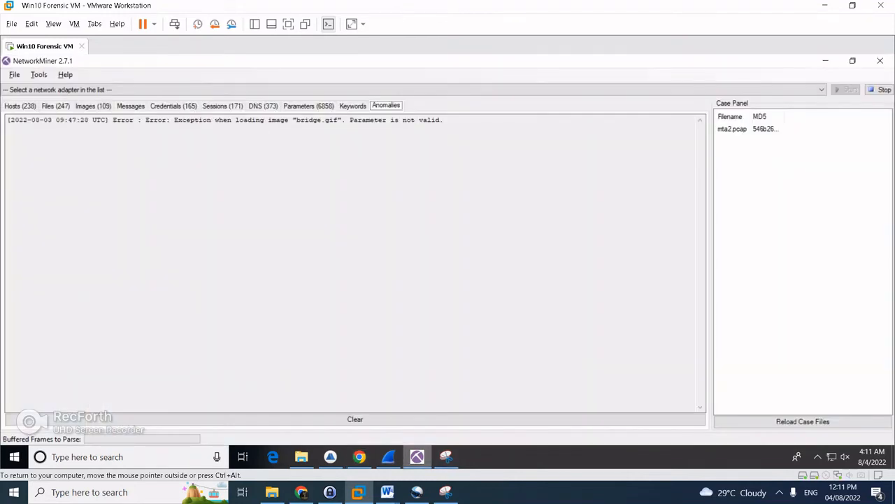
In Brim, run the Activity Overview query again and pivot to the logs of the http path
left_click(417, 457)
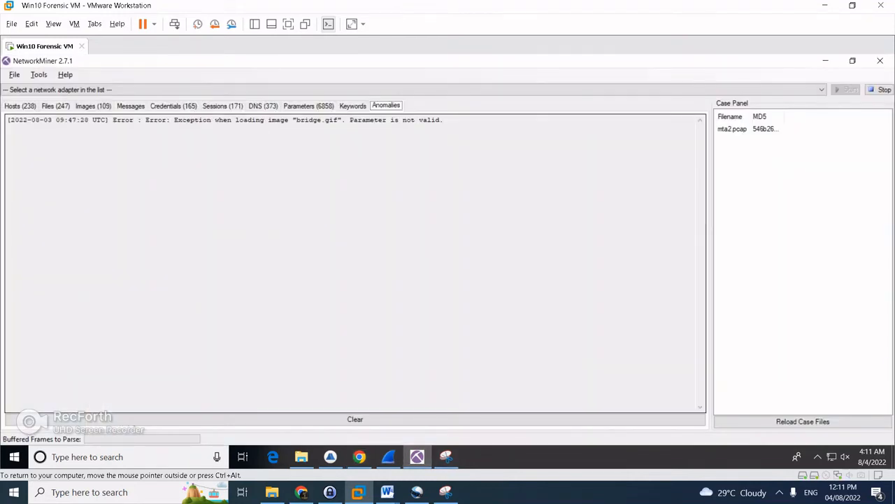
left_click(330, 457)
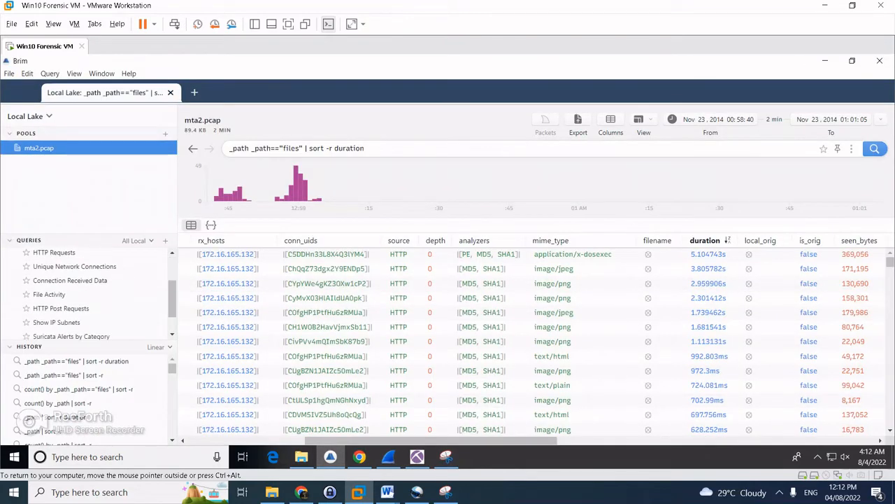
left_click(53, 253)
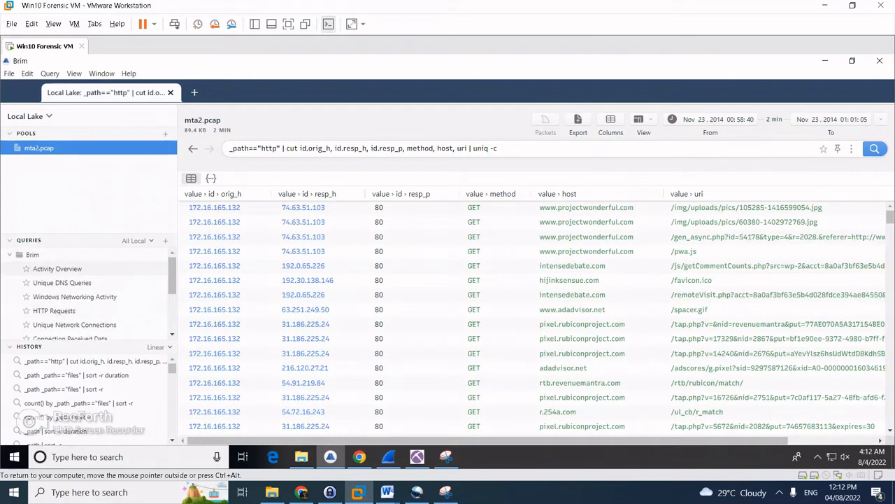
left_click(53, 269)
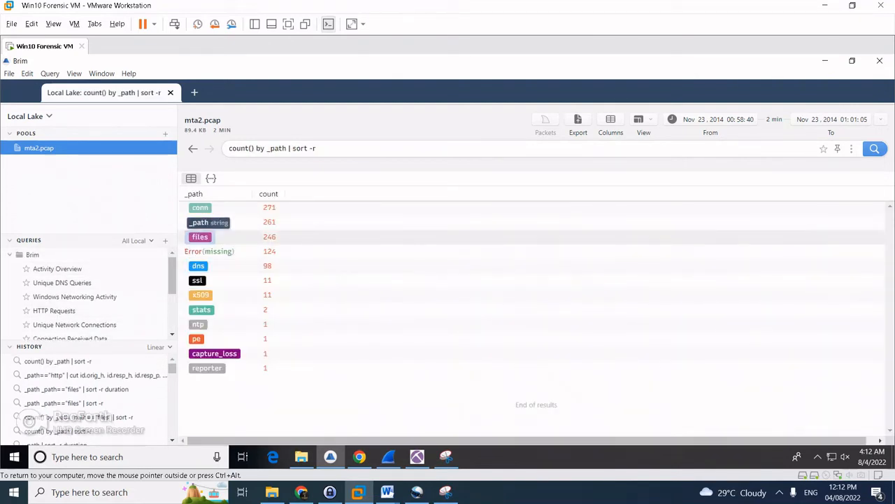
right_click(203, 208)
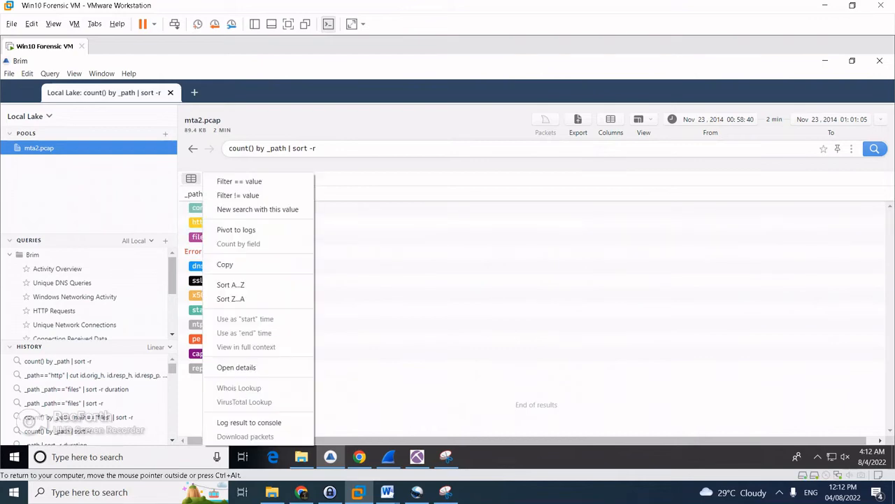
left_click(236, 229)
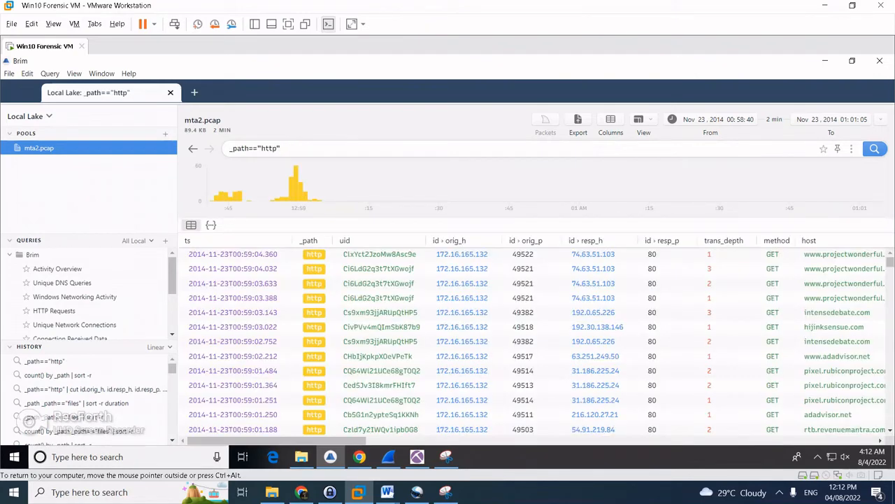
Filter the http logs by f.txt, examine the response file fields, and read the CyberDefenders question 13 answer in Chrome
type("f.txt")
key("Return")
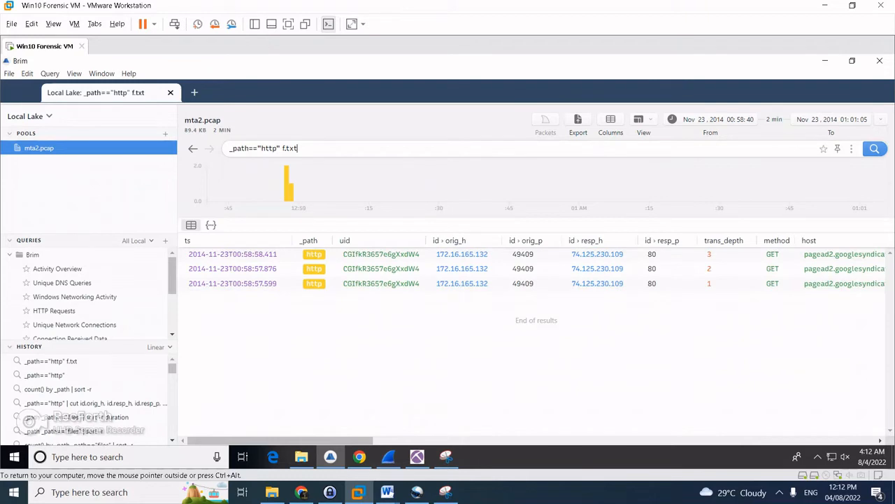
left_click_drag(280, 441, 783, 441)
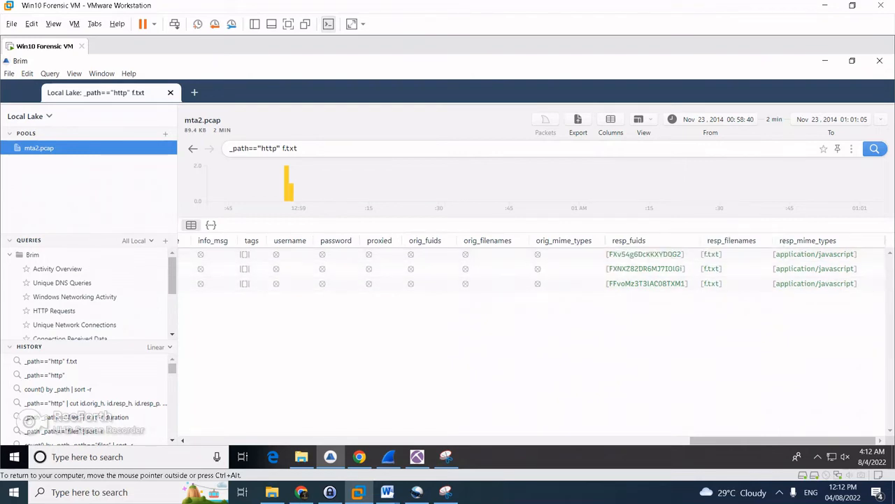
left_click(359, 457)
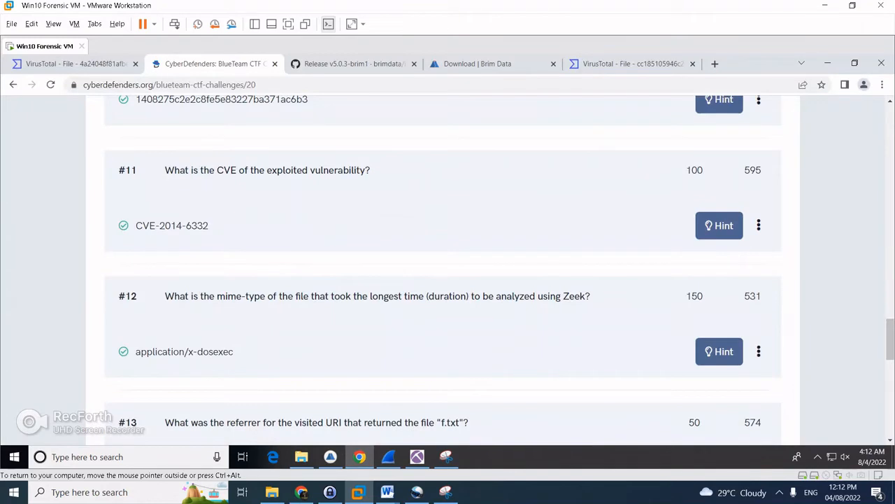
scroll(448, 266, "down", 1)
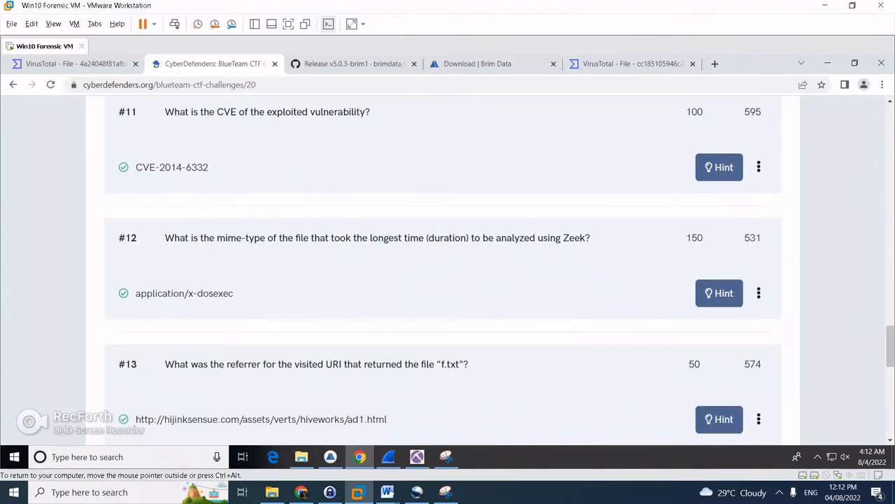
scroll(448, 266, "down", 1)
scroll(448, 266, "down", 1)
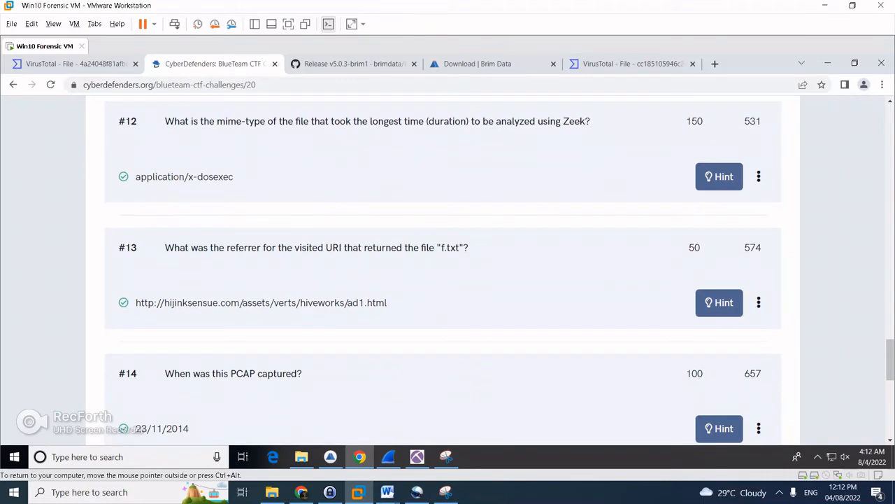
Examine the timestamps of the f.txt records in Brim for the question 14 capture date and switch to mta2.pcap in Wireshark
key("alt+Tab")
key("alt+Tab")
key("alt+Tab")
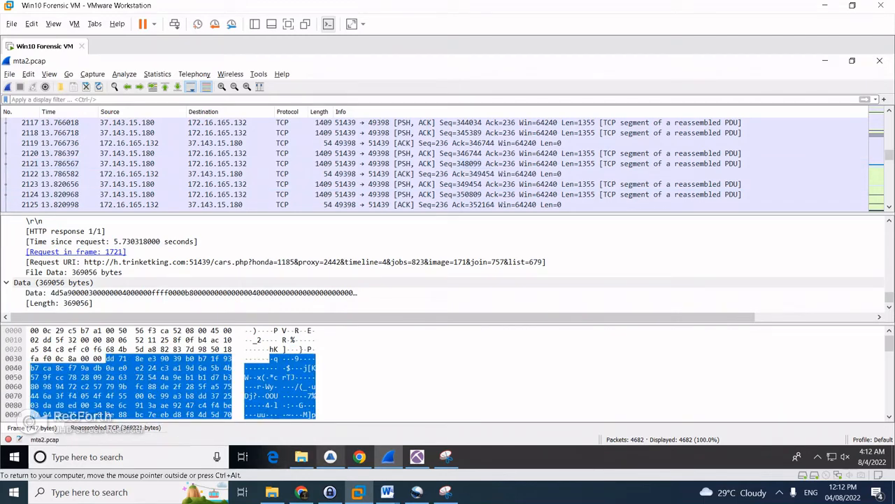
left_click(330, 457)
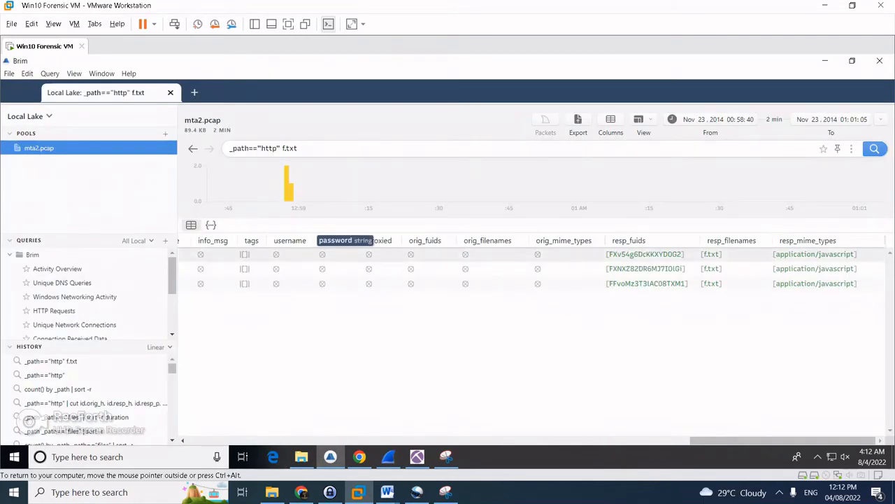
left_click_drag(783, 441, 280, 441)
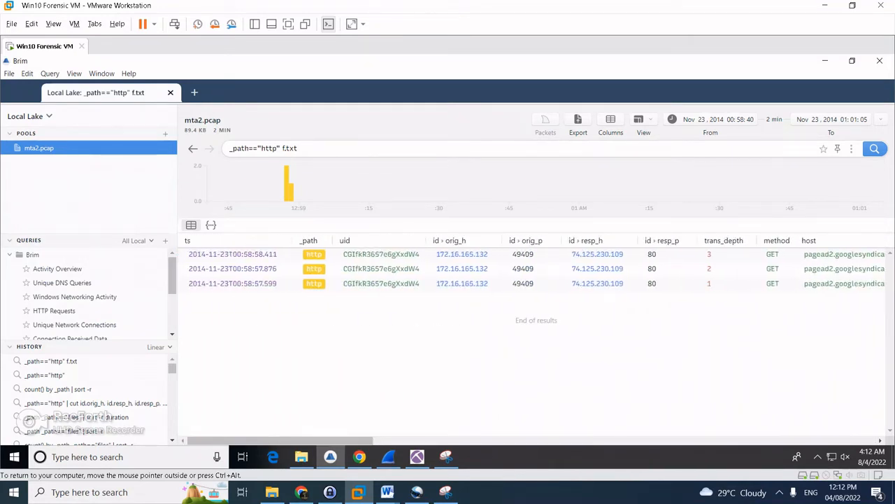
key("alt+Tab")
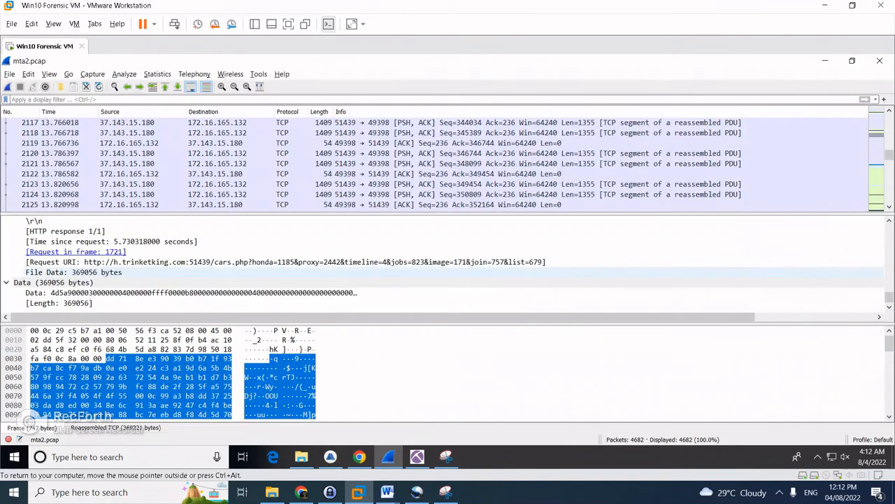
Compare the CyberDefenders question 14 capture date in Chrome with the f.txt record timestamps in Brim
key("alt+Tab")
key("alt+Tab")
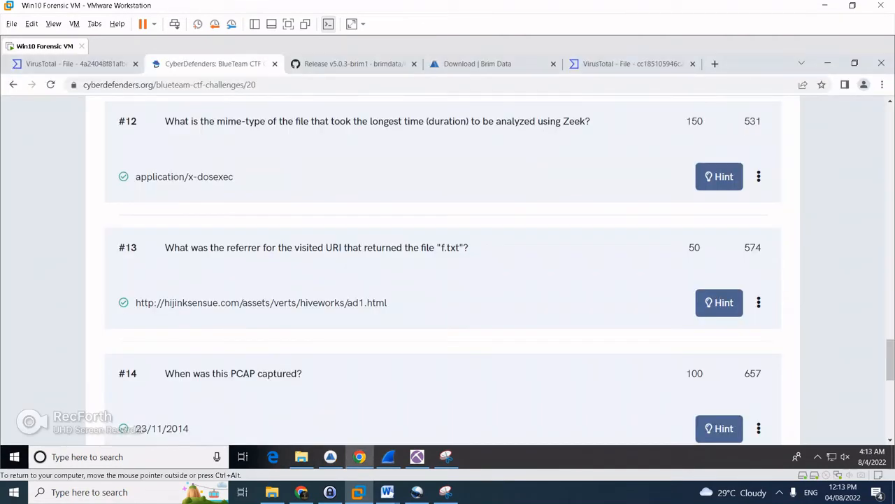
key("alt+Tab")
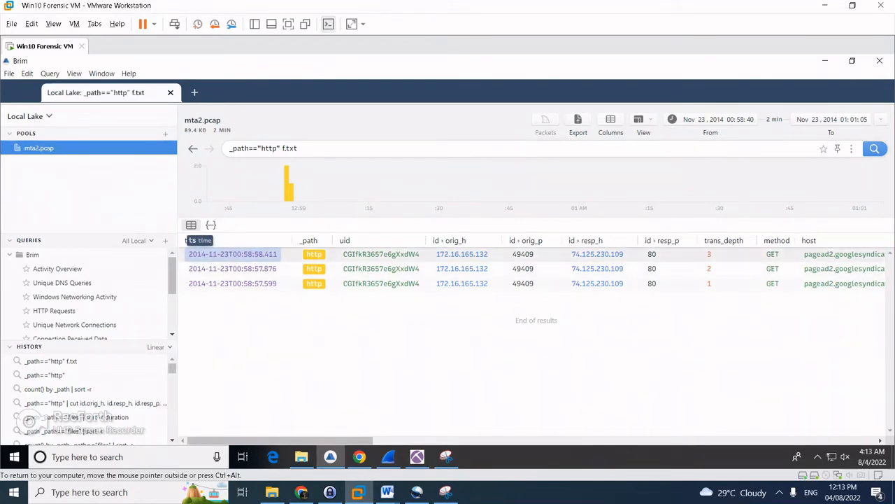
left_click(359, 457)
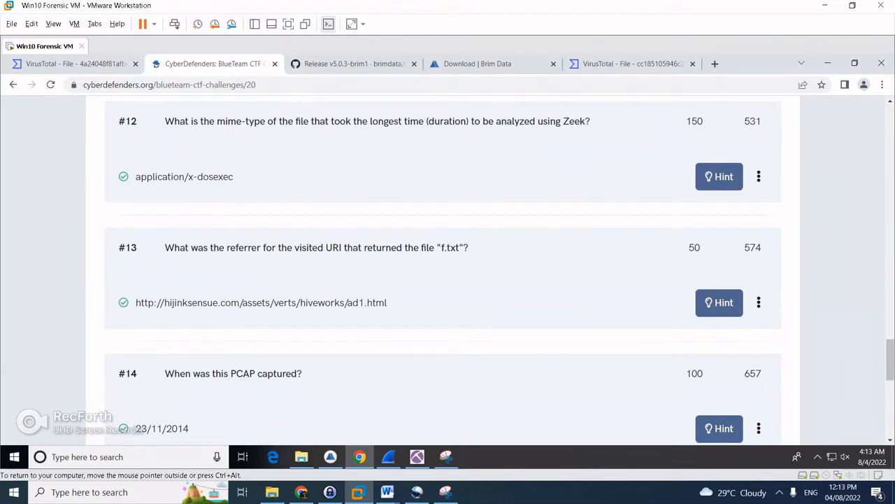
Read CyberDefenders question 15 and examine the PE file's creation time in its VirusTotal details, returning to the challenge page
scroll(443, 272, "down", 2)
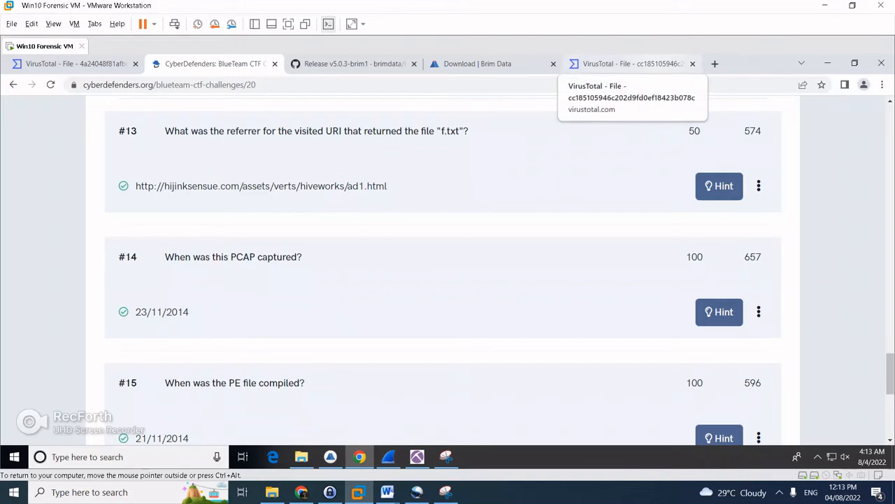
left_click(626, 63)
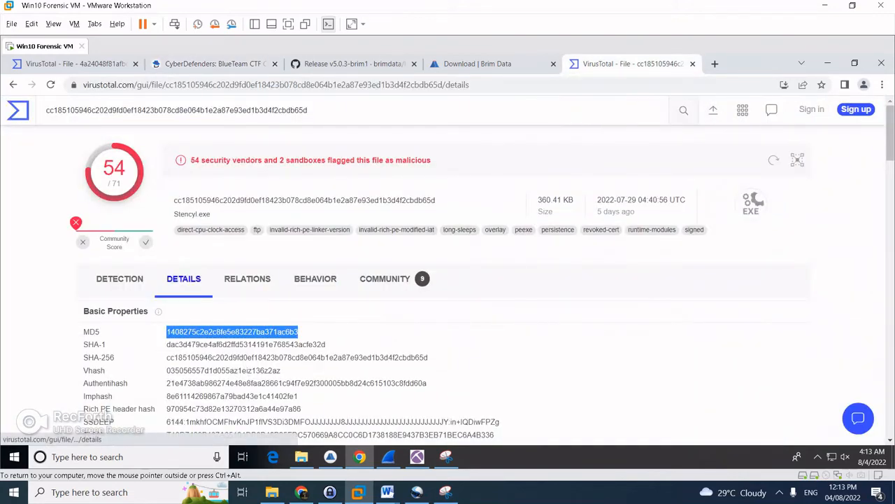
scroll(224, 254, "down", 2)
scroll(224, 254, "down", 3)
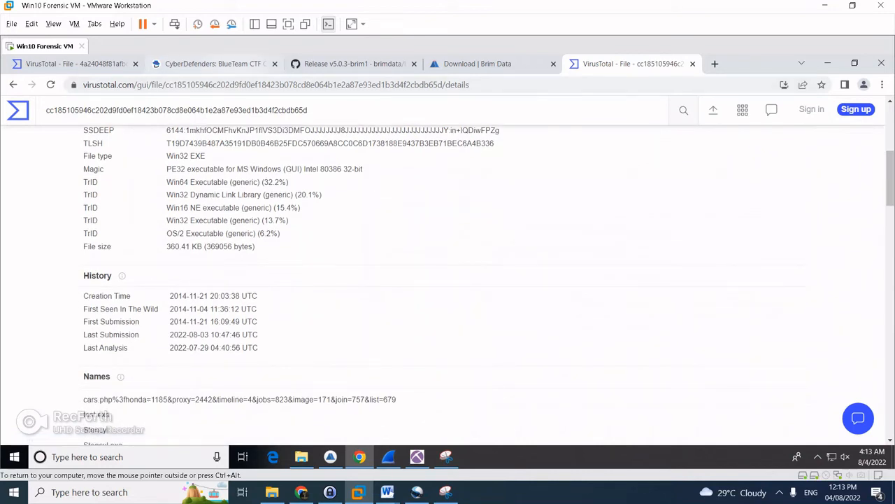
left_click(210, 64)
scroll(447, 273, "down", 1)
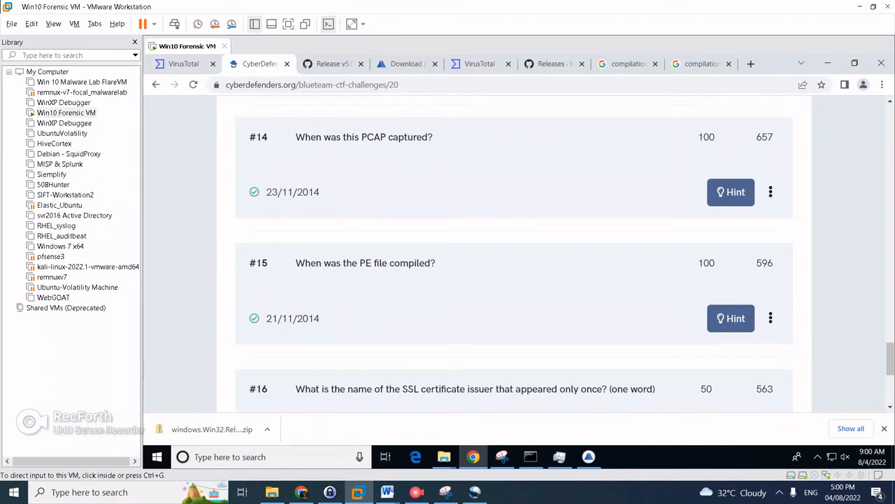
In Brim, change the mta2.pcap query to _path=="ssl" and run it
left_click(589, 456)
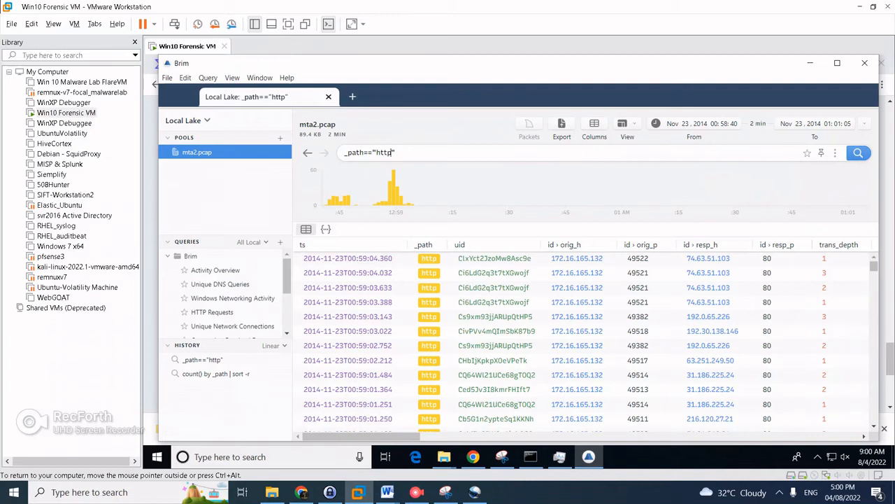
key("BackSpace")
key("BackSpace")
key("BackSpace")
key("BackSpace")
type("ssl")
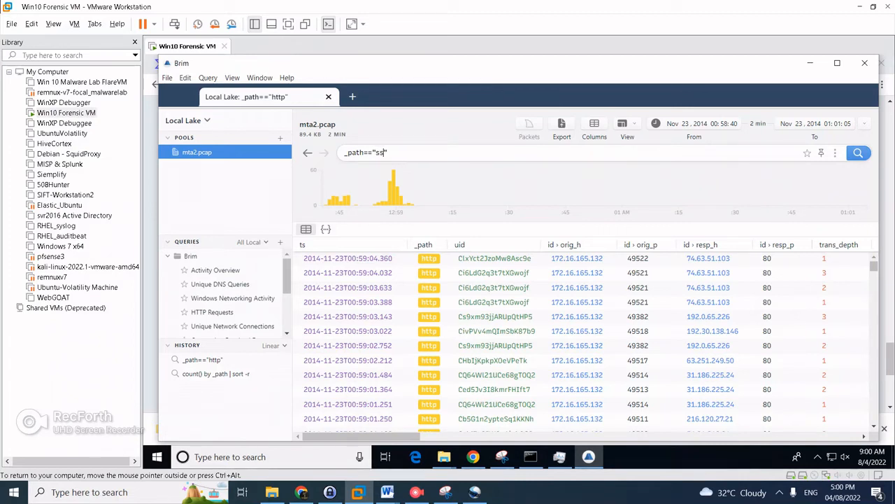
key("Return")
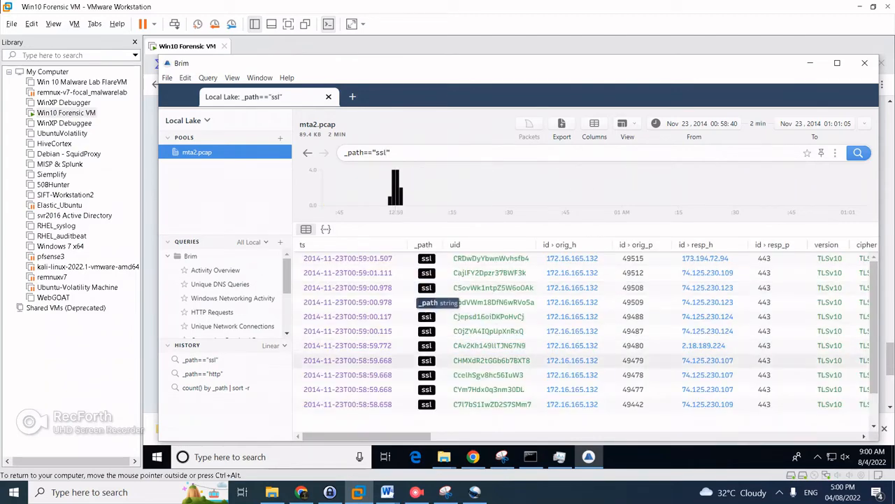
Examine the subject and issuer values of the ssl records for a certificate issuer that appears only once
scroll(584, 329, "right", 10)
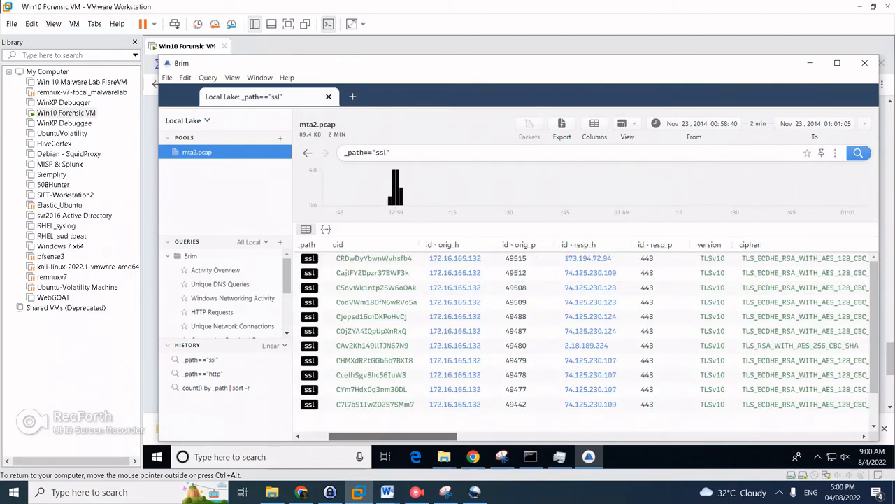
scroll(585, 329, "right", 4)
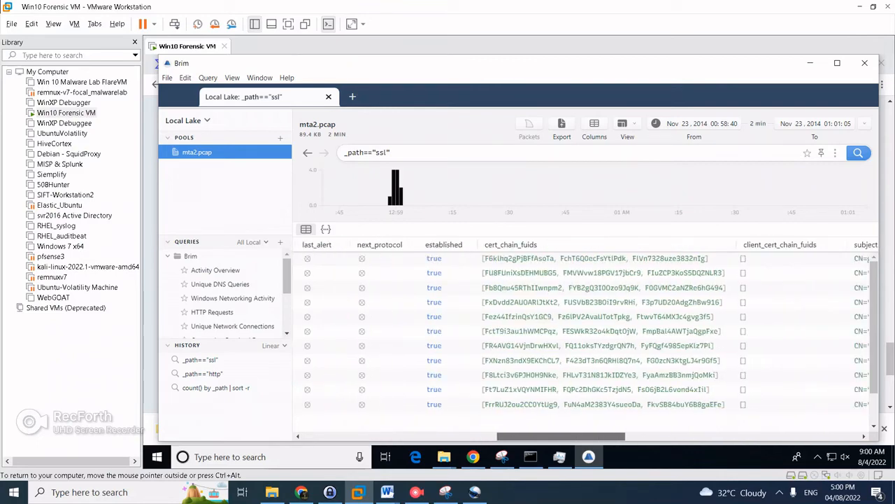
scroll(585, 328, "right", 5)
scroll(585, 329, "right", 8)
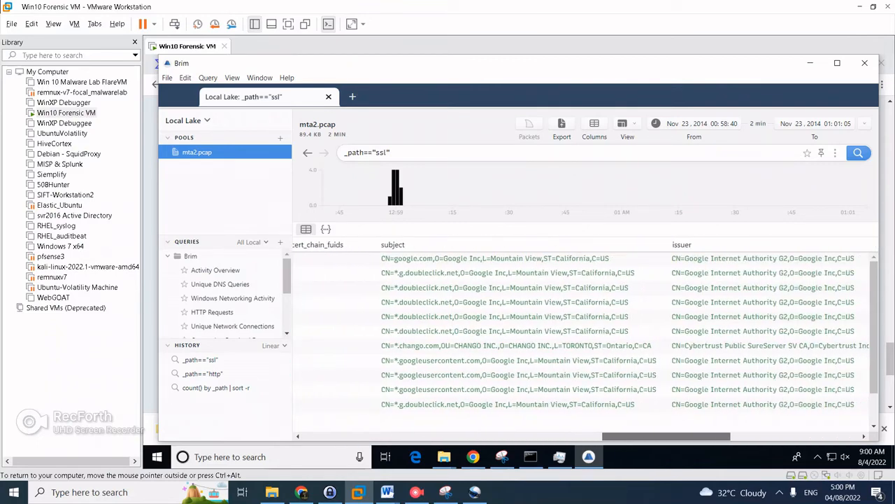
scroll(490, 384, "left", 6)
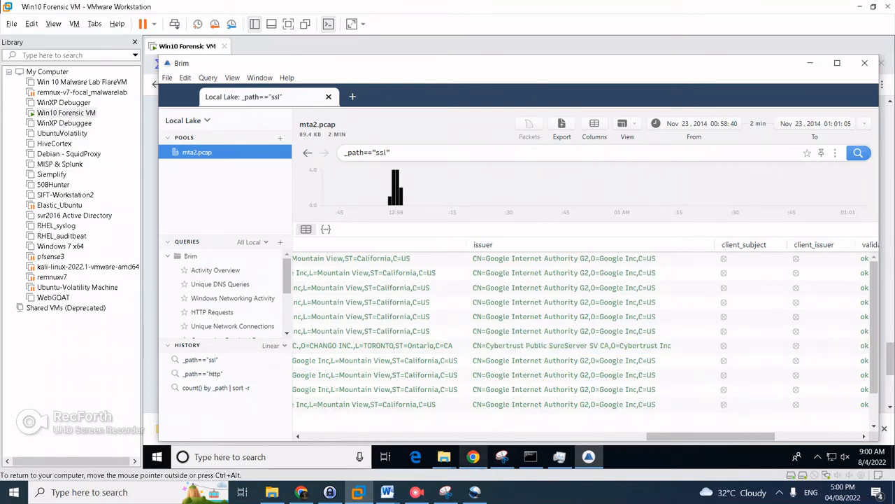
Compare the ssl issuers in Brim with the CyberDefenders question 16 answer in Chrome and read question 17
mouse_move(473, 457)
left_click(467, 395)
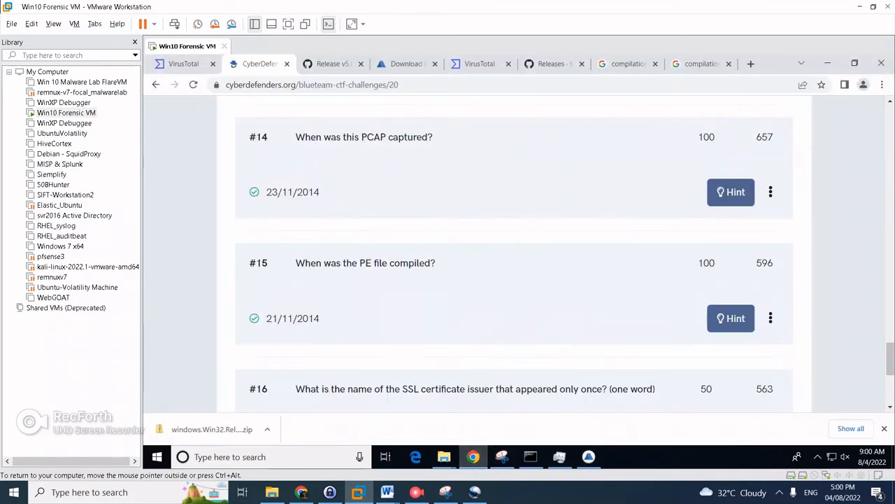
left_click(589, 456)
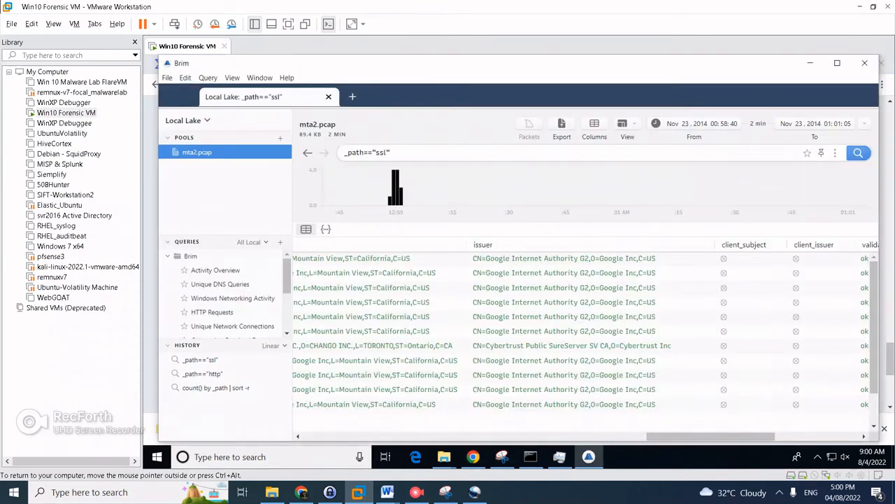
left_click(560, 307)
left_click(473, 456)
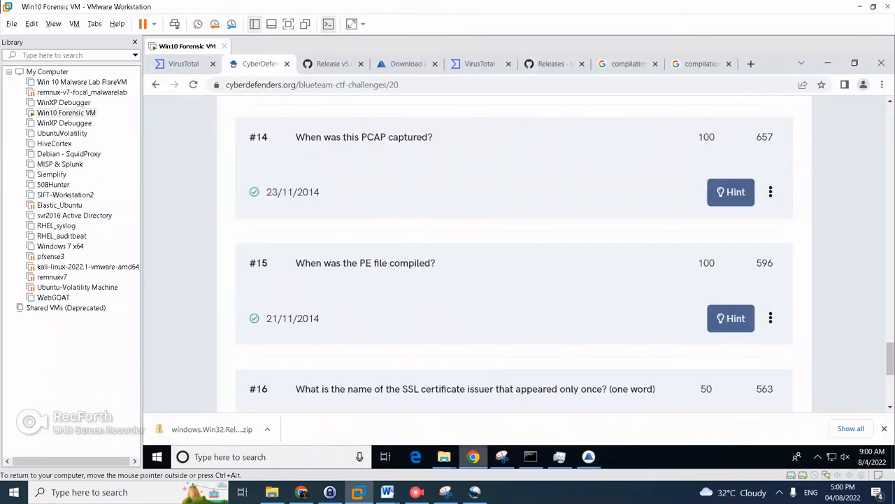
left_click(589, 456)
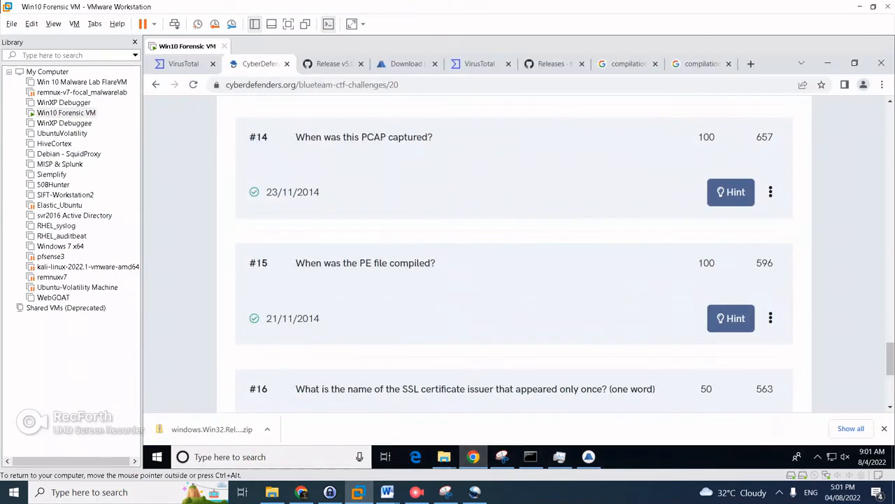
scroll(515, 251, "down", 3)
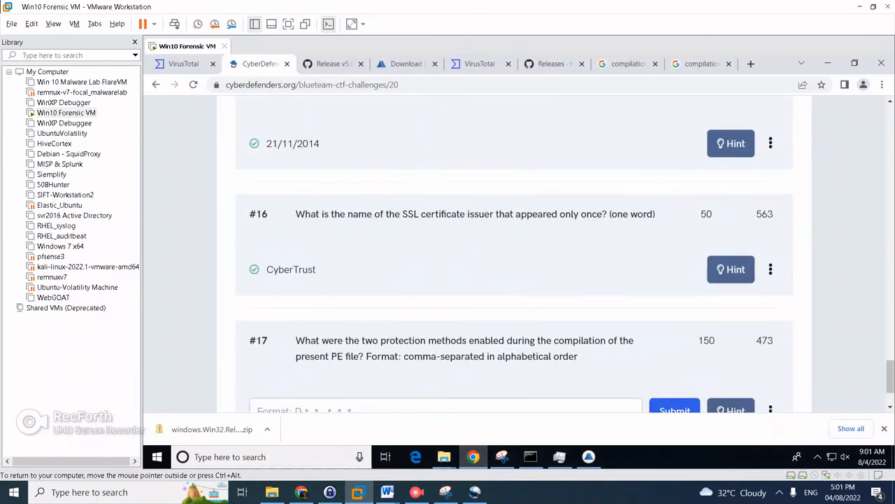
scroll(514, 252, "up", 1)
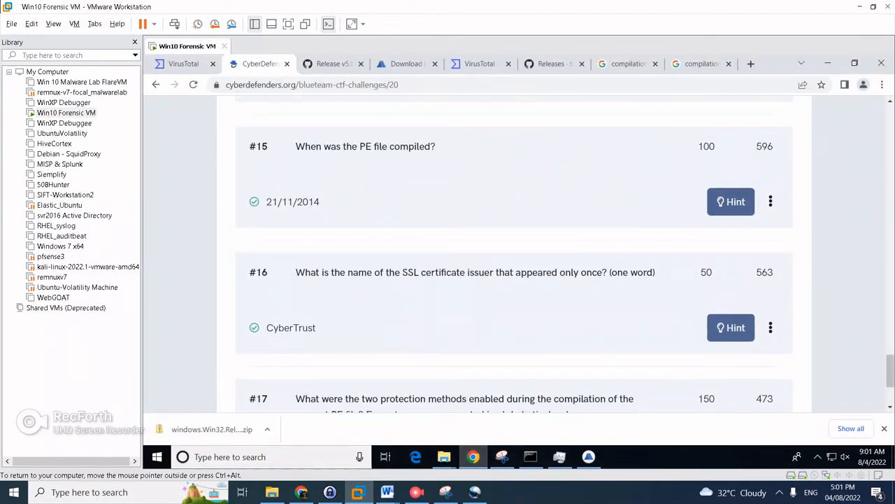
scroll(514, 252, "down", 1)
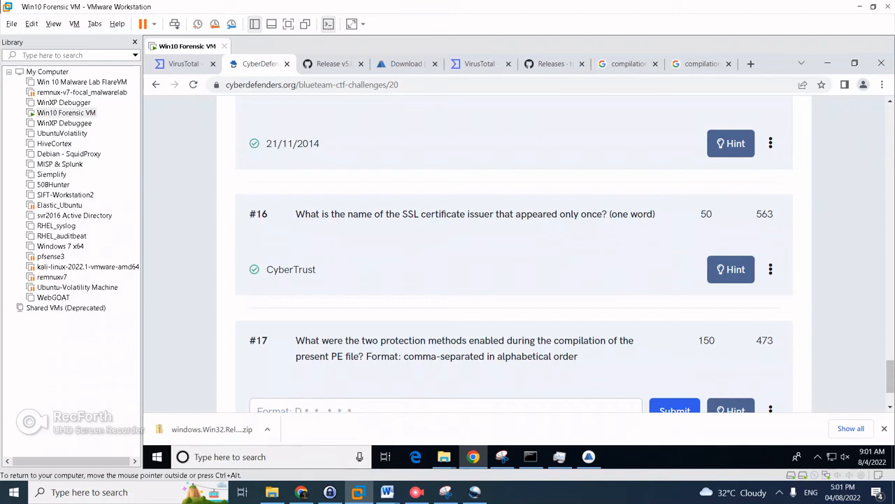
In File Explorer, locate the cars.php file in Downloads and open the build\Release folder inside windows.Win32.Release
left_click(444, 457)
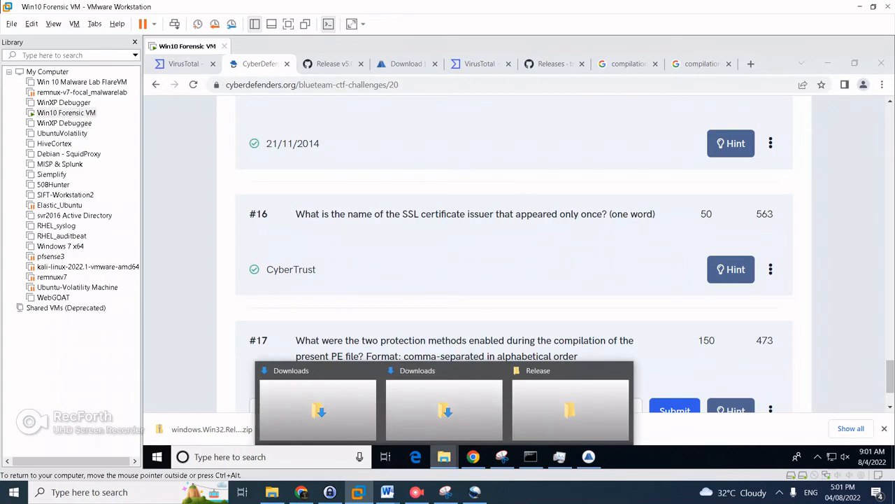
left_click(444, 409)
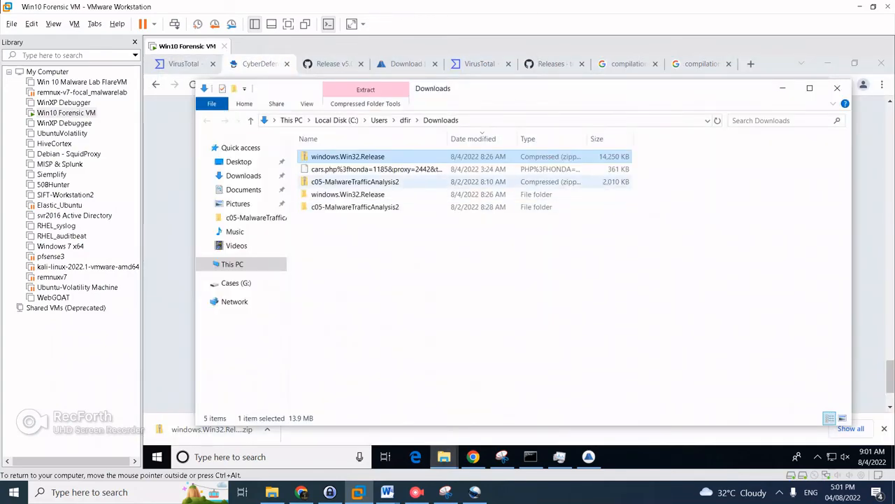
left_click(376, 170)
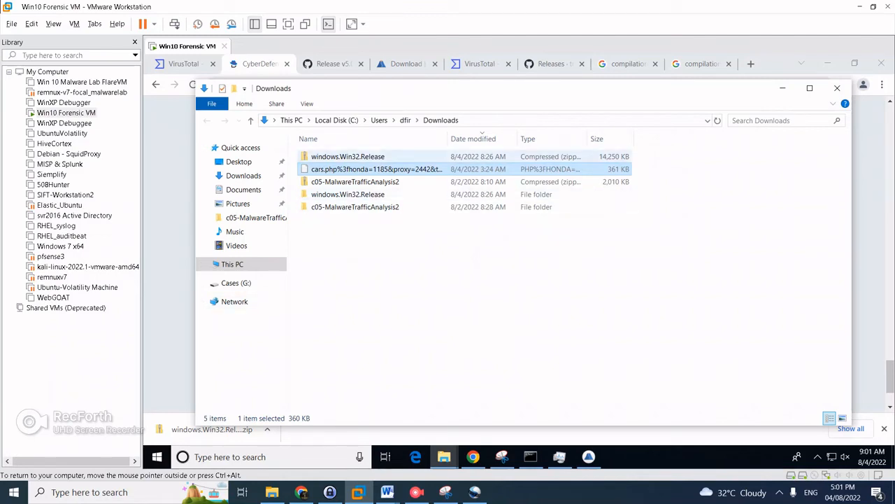
double_click(348, 194)
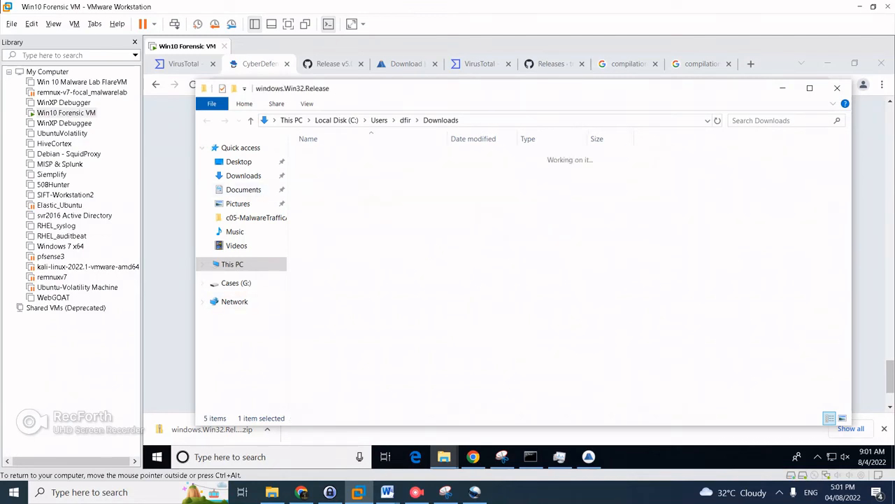
double_click(319, 156)
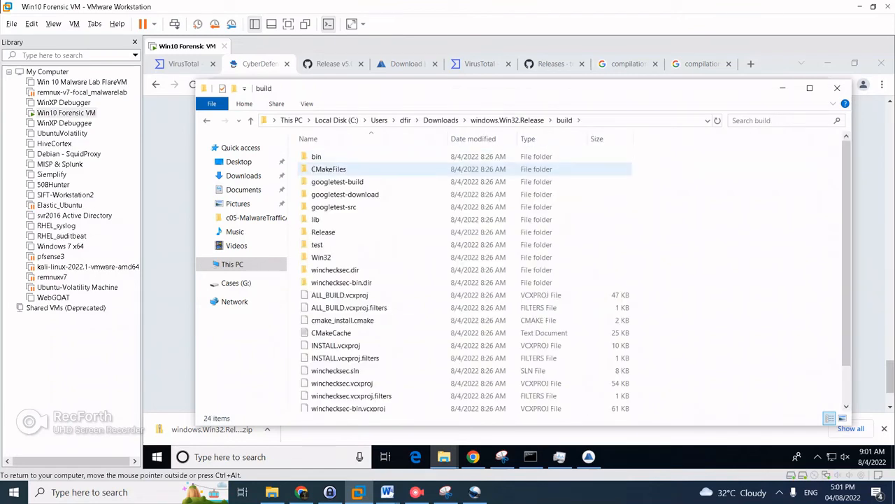
double_click(323, 232)
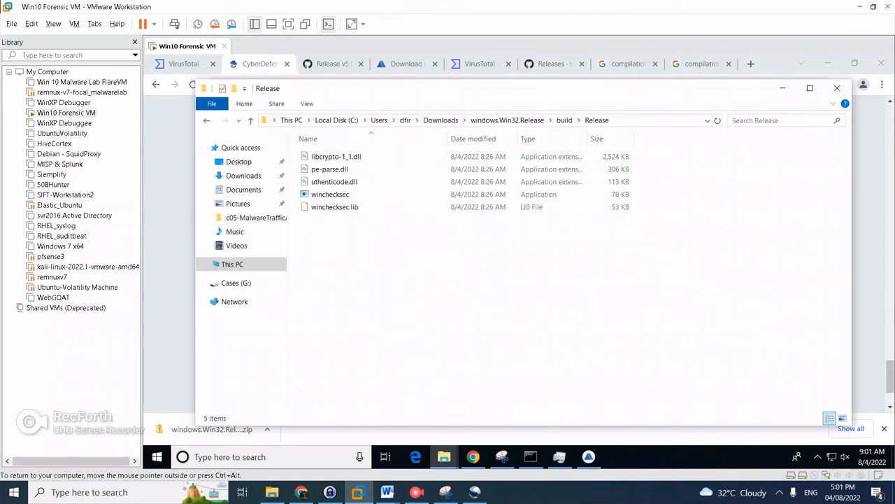
Switch to Chrome and examine the v3.1.0 assets on the trailofbits/winchecksec GitHub releases page
left_click(551, 64)
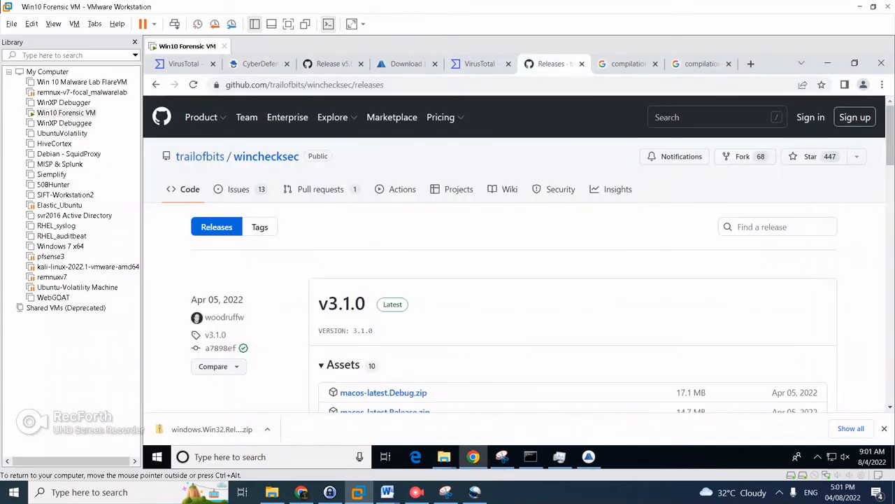
scroll(519, 252, "down", 2)
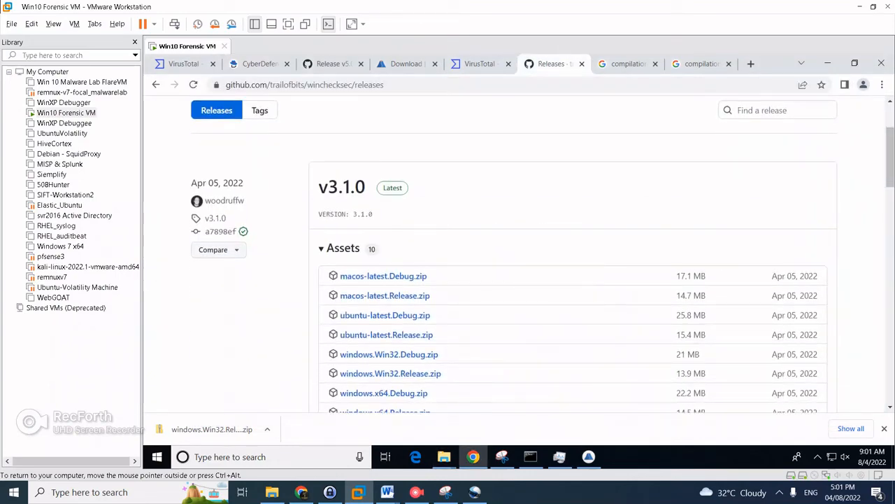
scroll(520, 252, "down", 2)
scroll(519, 252, "up", 4)
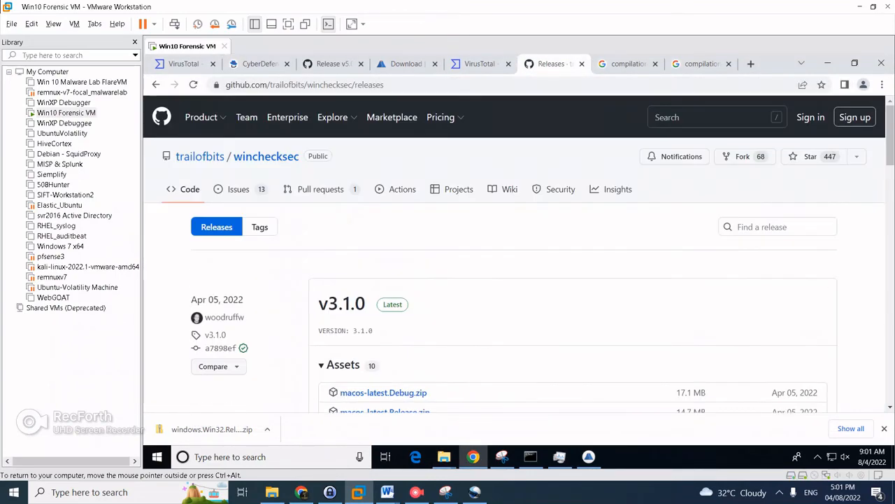
scroll(266, 157, "down", 3)
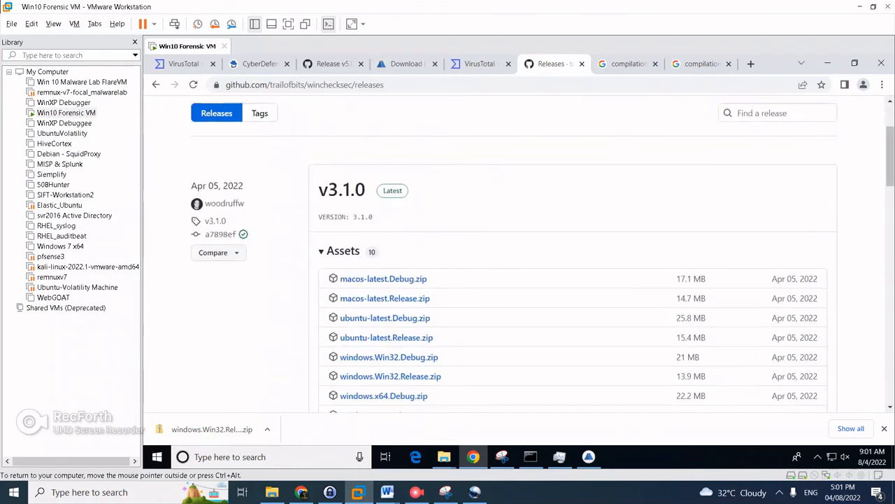
scroll(266, 157, "up", 3)
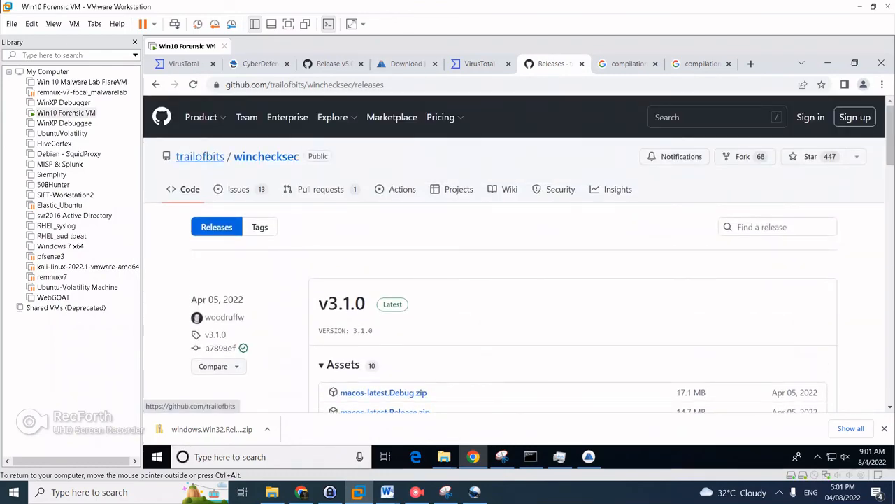
Open the trailofbits organization page on GitHub and look over its overview
left_click(200, 156)
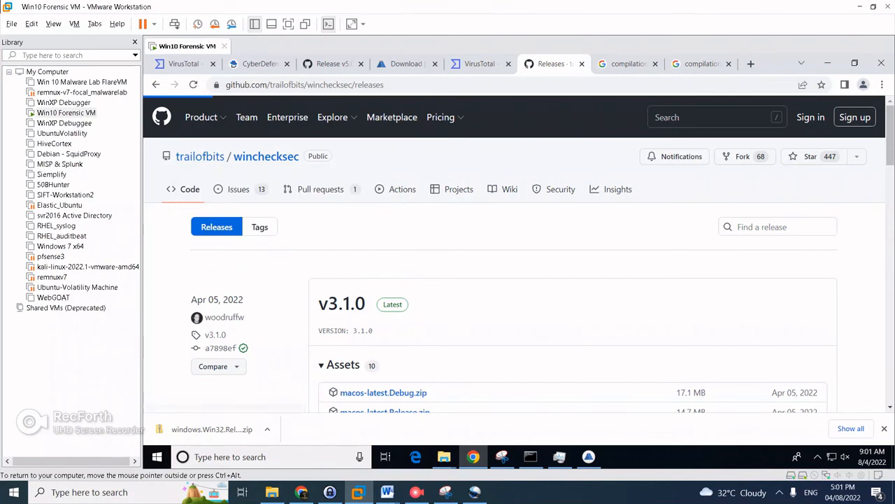
scroll(514, 255, "down", 3)
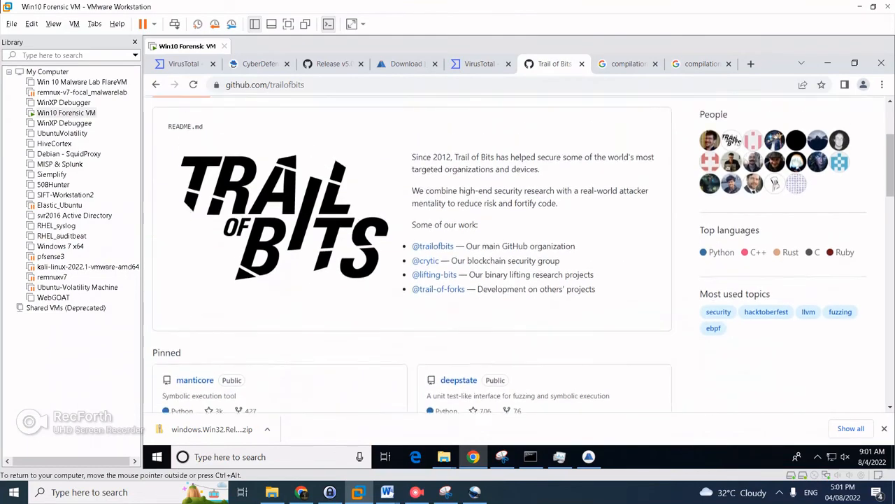
scroll(514, 255, "up", 3)
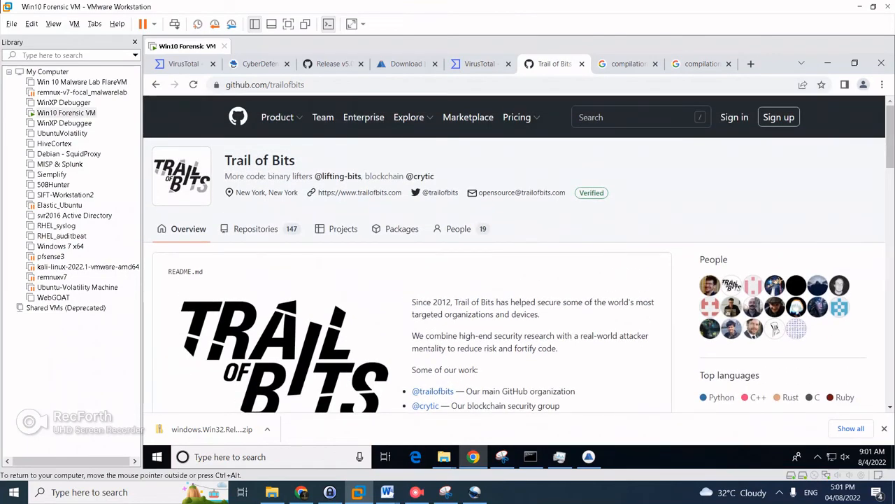
Look over the trailofbits organization's repository list and return to the main page of the winchecksec repository
scroll(519, 254, "down", 2)
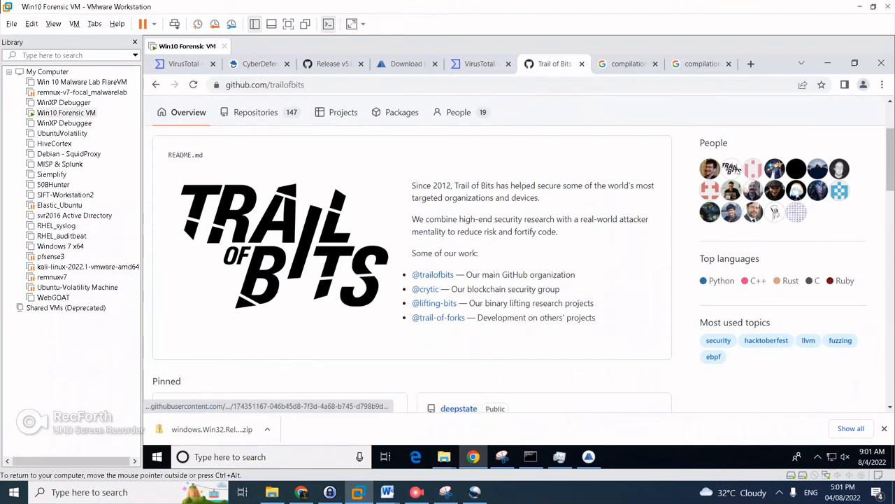
scroll(519, 254, "down", 6)
scroll(519, 254, "down", 1)
scroll(519, 254, "up", 3)
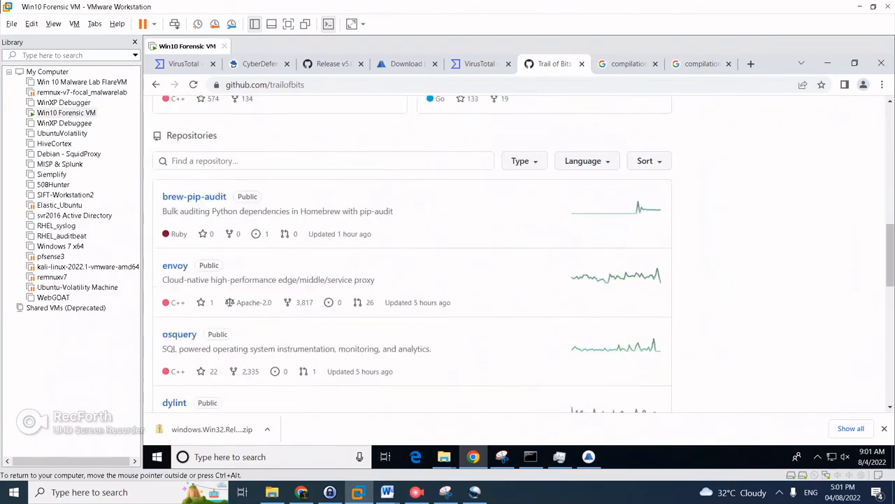
left_click(156, 84)
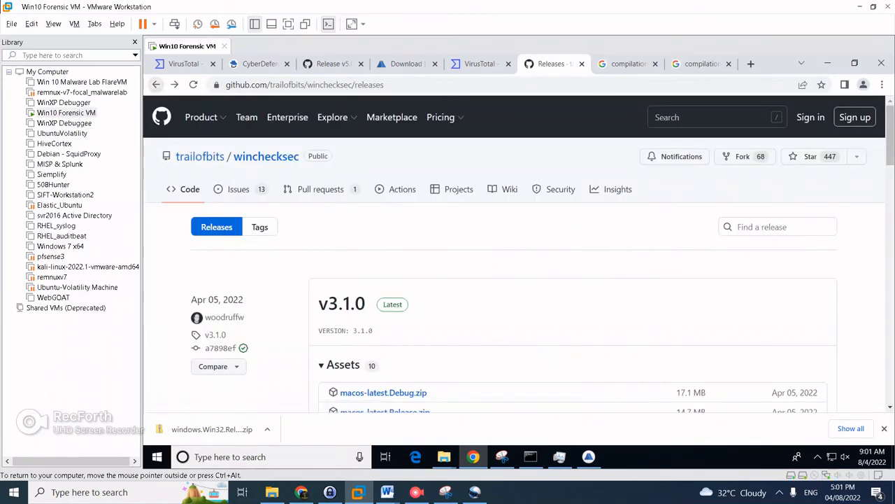
left_click(156, 85)
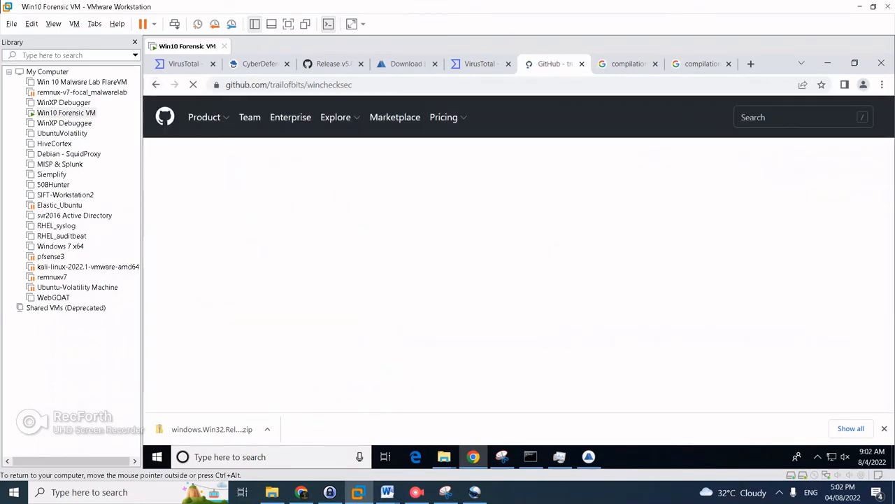
Read the winchecksec README, covering the detected security features, build instructions and usage example with notepad.exe
scroll(518, 266, "down", 1)
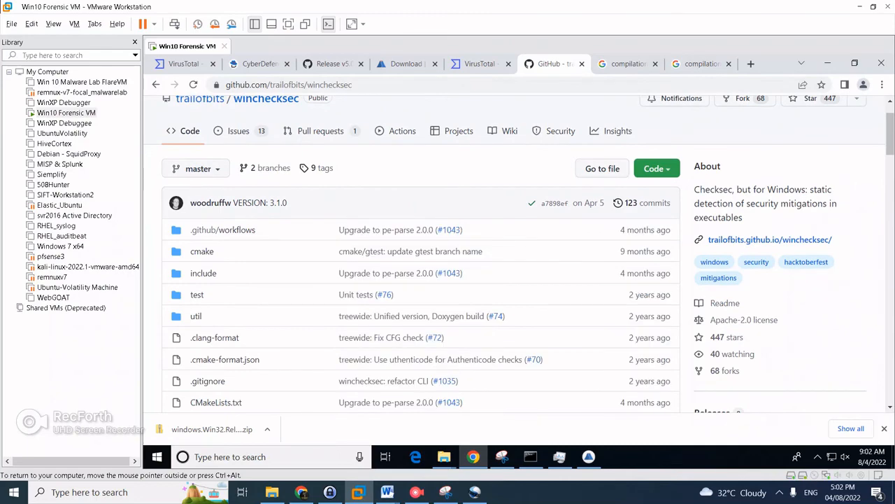
scroll(518, 266, "down", 1)
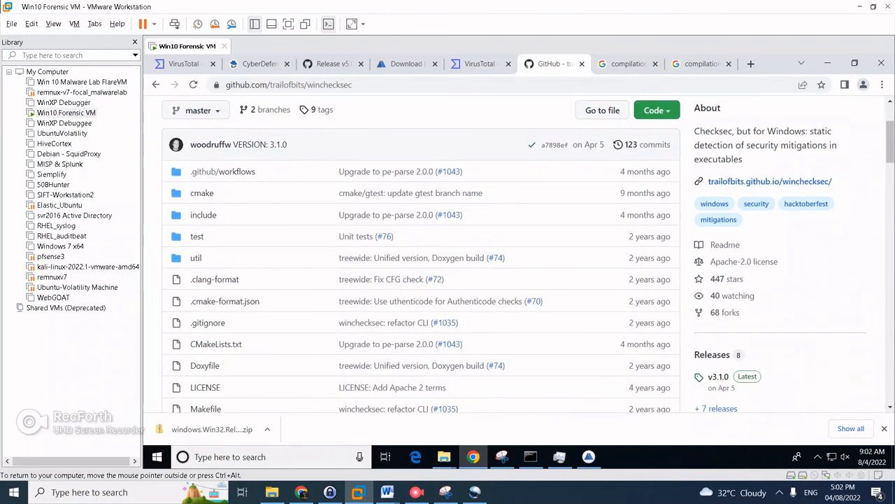
scroll(517, 265, "down", 6)
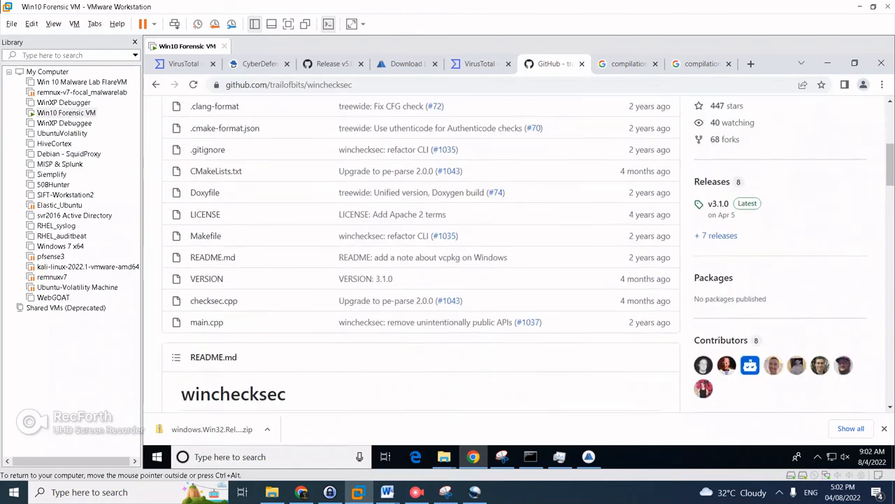
scroll(518, 266, "down", 4)
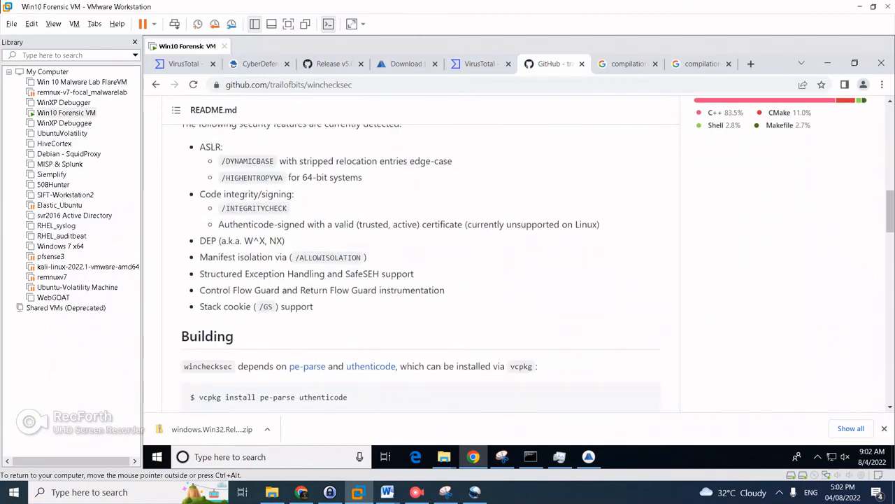
scroll(517, 266, "down", 4)
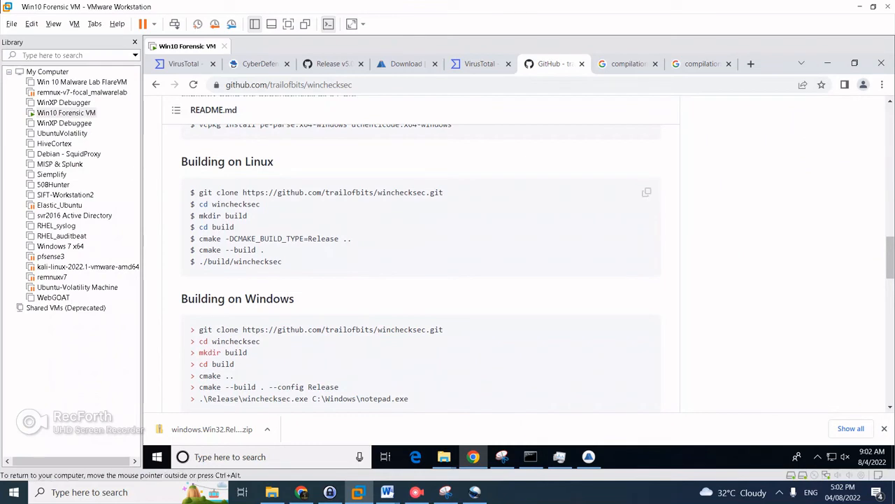
scroll(419, 266, "down", 3)
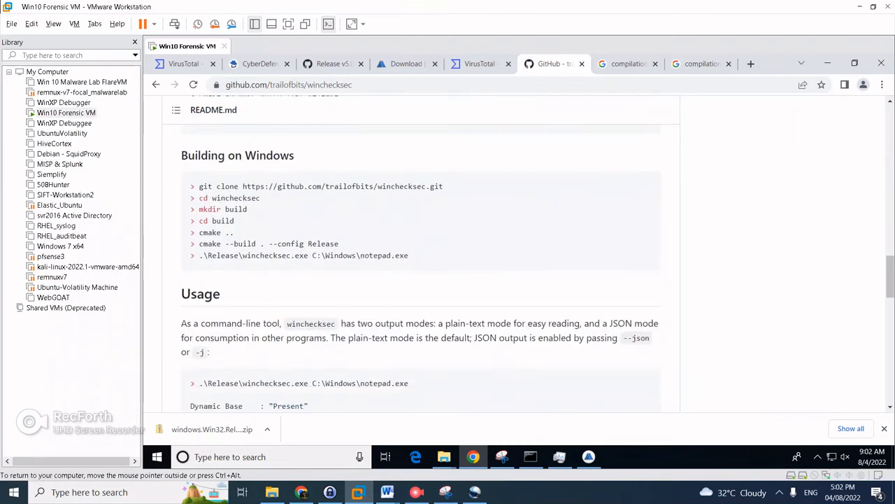
scroll(420, 265, "down", 1)
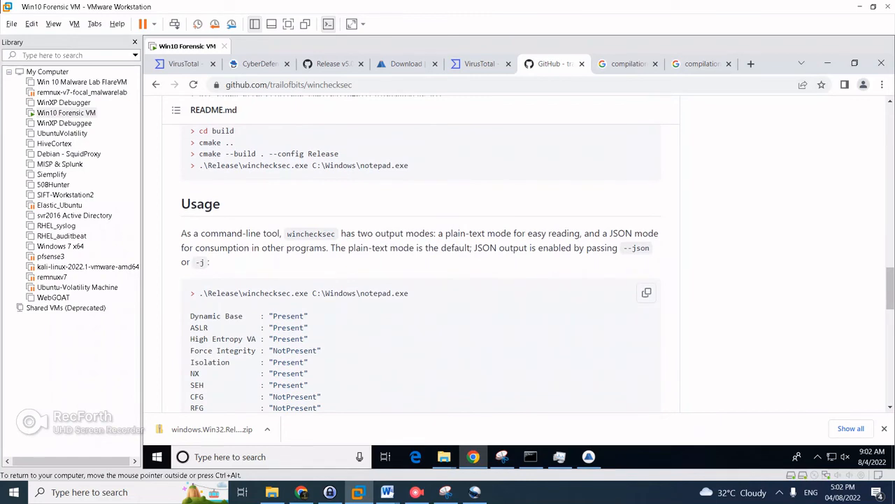
scroll(420, 266, "down", 1)
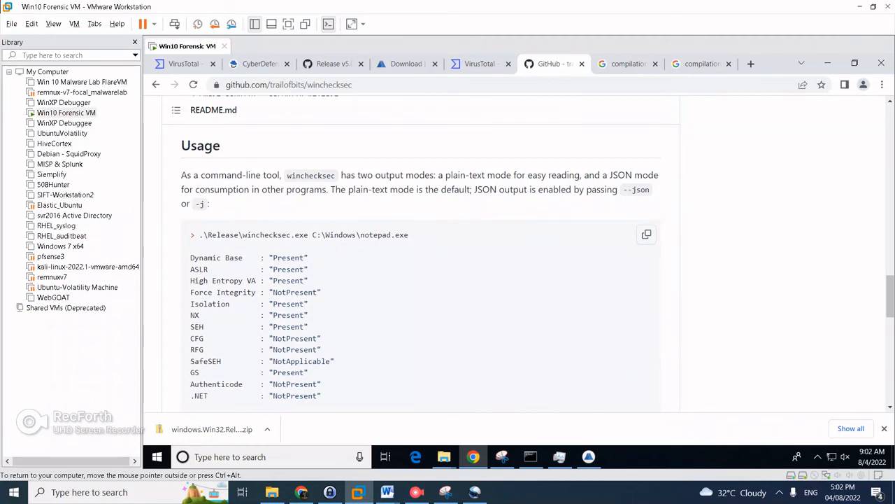
scroll(420, 266, "down", 1)
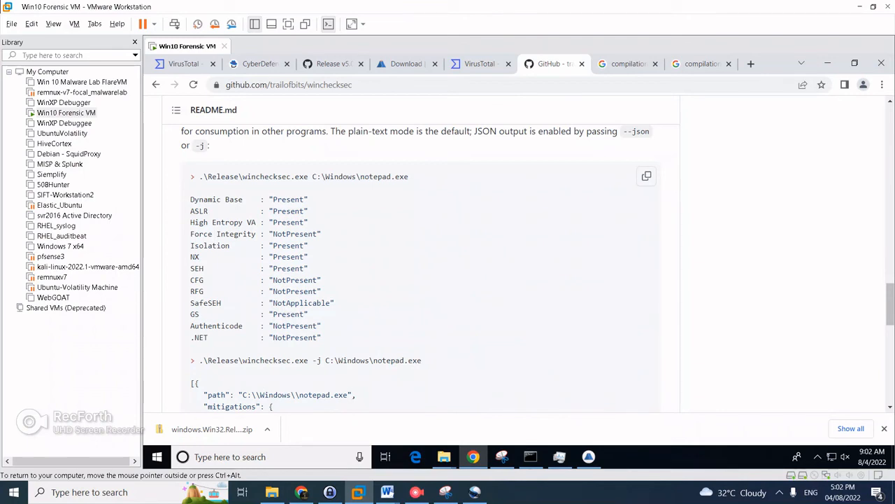
Switch to the Command Prompt and widen its window to examine the winchecksec results for the cars.php file
left_click(531, 457)
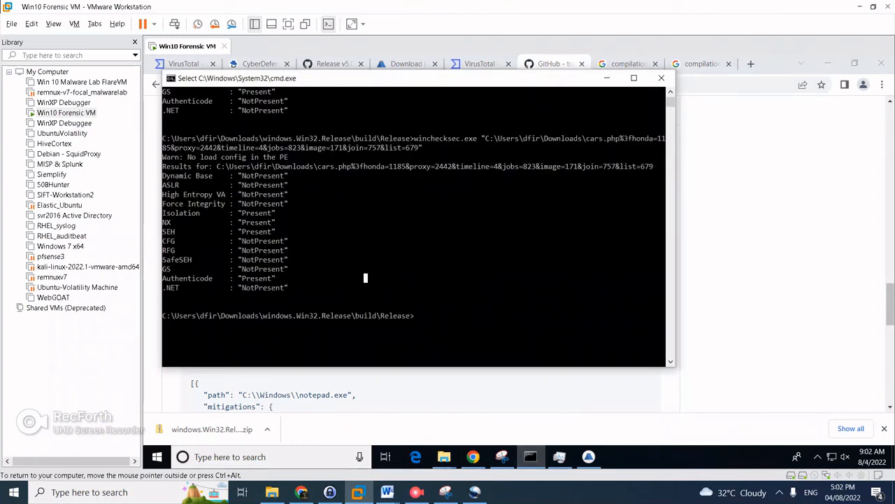
left_click_drag(730, 146, 832, 147)
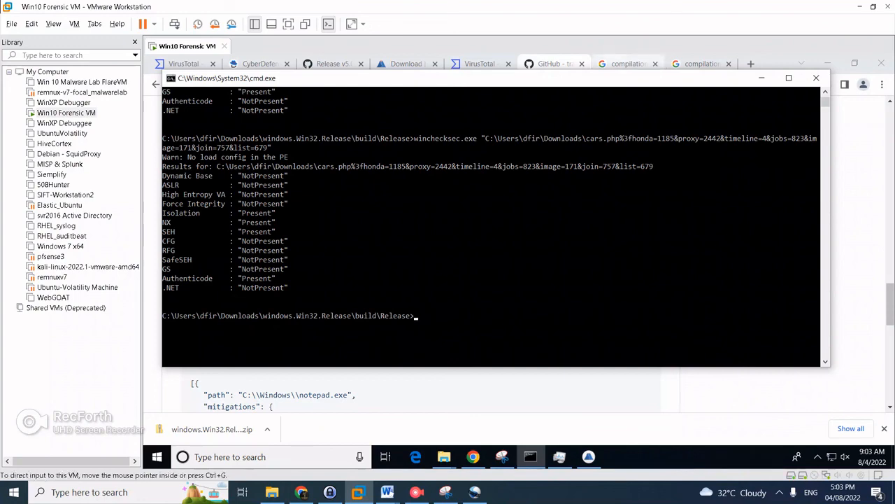
Switch to Chrome and review the Google results for "compilation protection NX" and "compilation protection SEH"
left_click(628, 63)
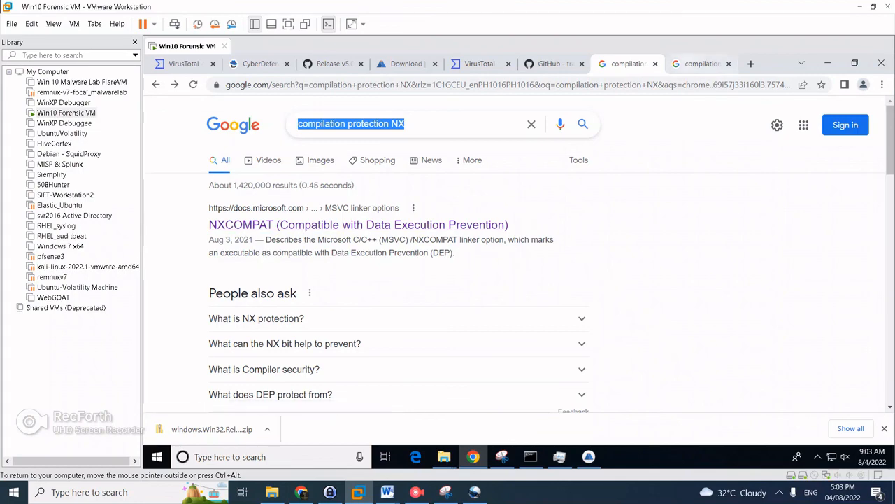
left_click(702, 64)
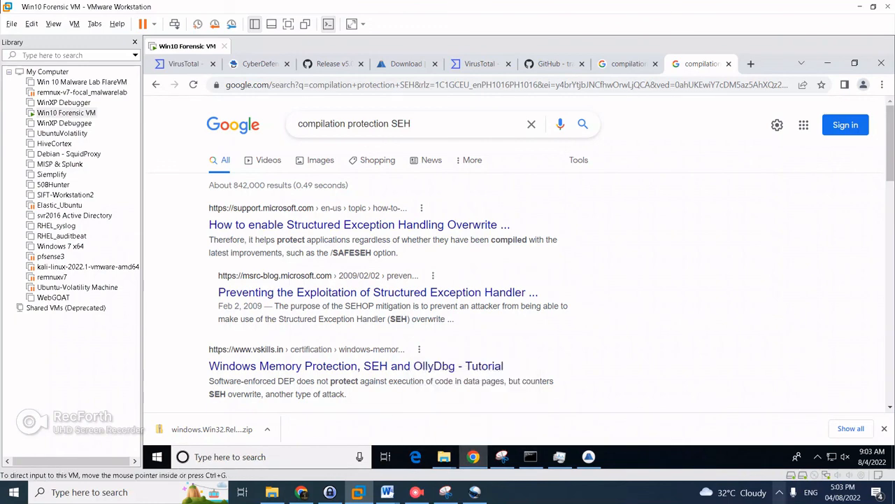
left_click(779, 492)
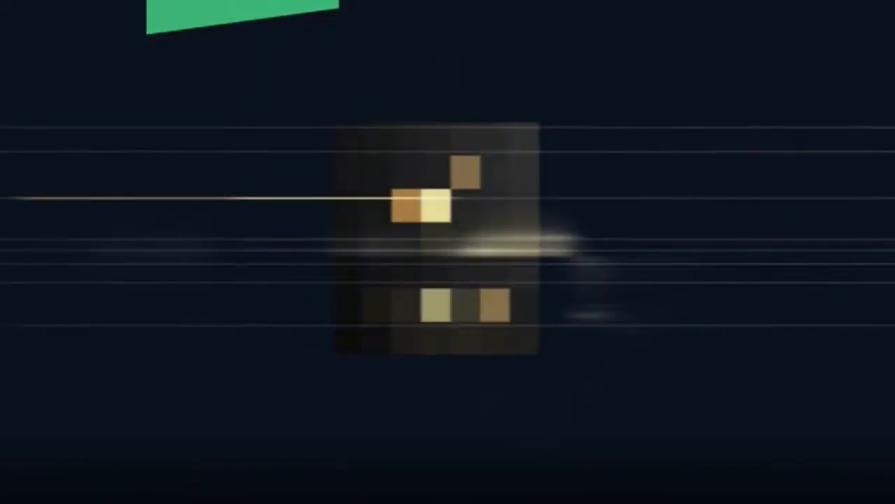